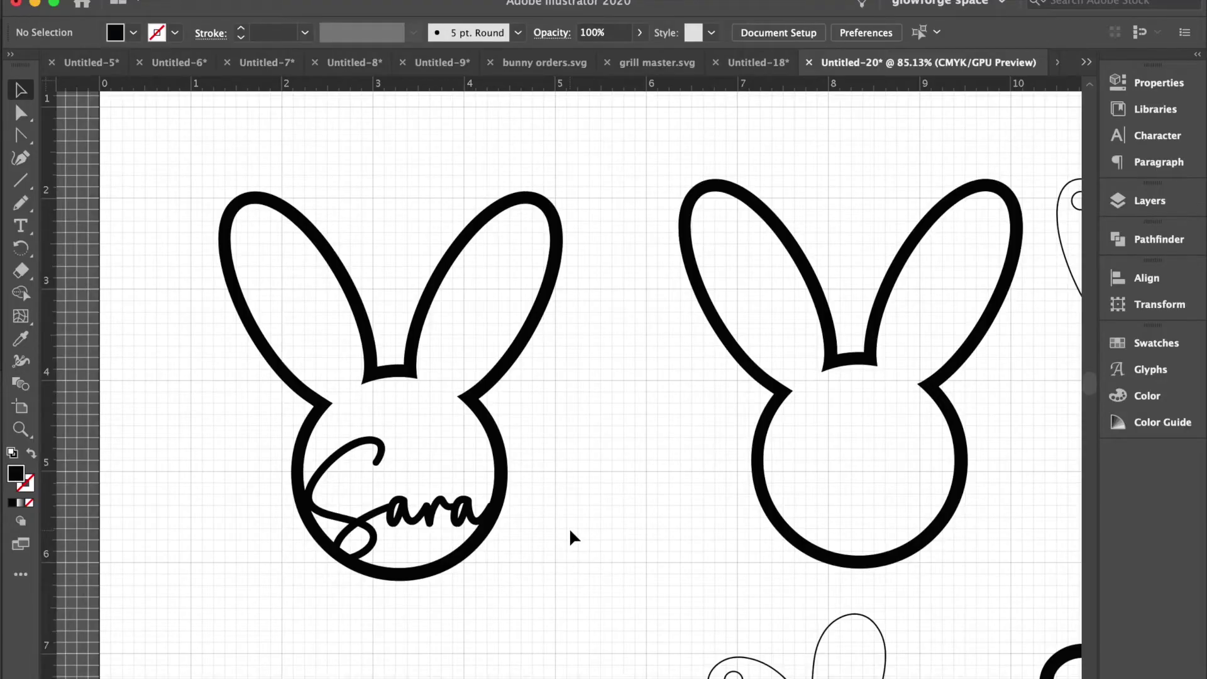
Shift the thick and thin bottom bunny tags slightly up and to the right.
scroll(570, 531, "left", 5)
scroll(571, 532, "down", 2)
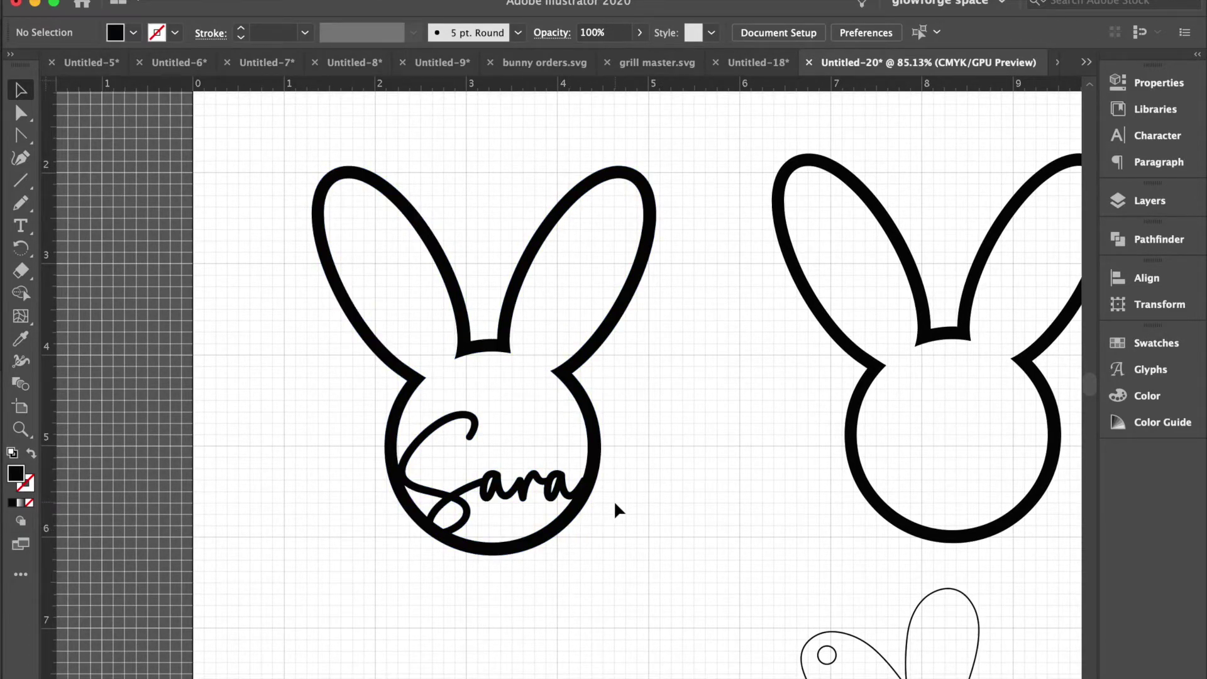
scroll(577, 490, "up", 3)
scroll(573, 493, "up", 2)
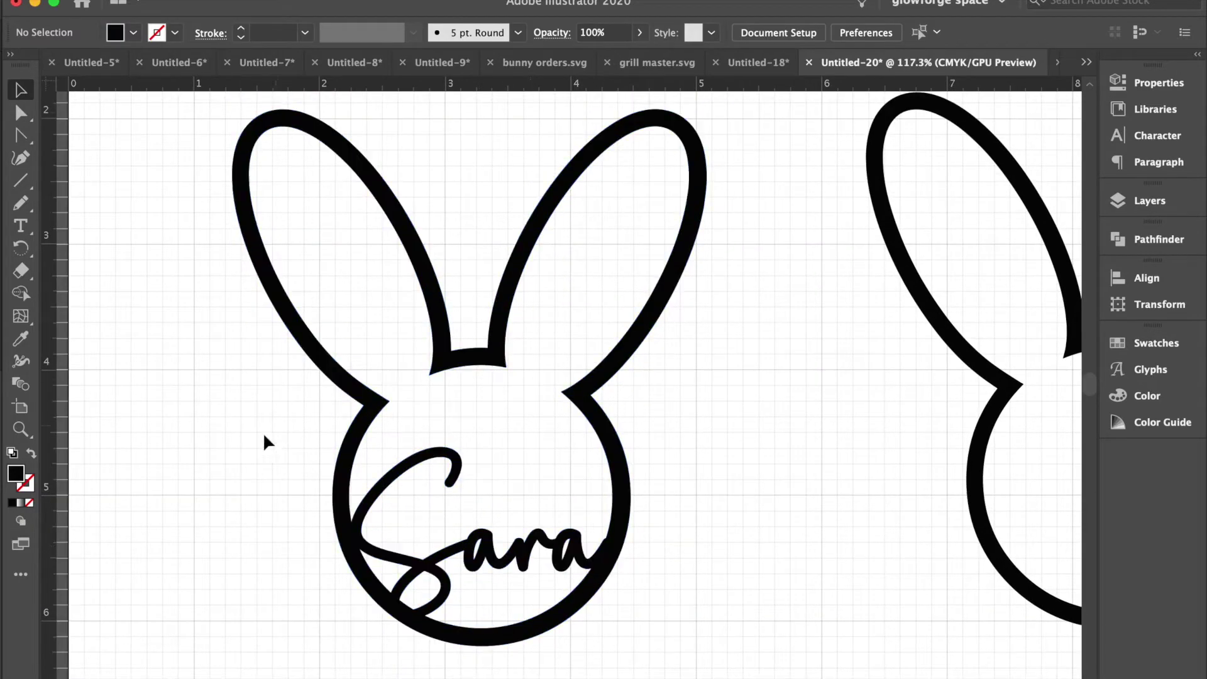
scroll(259, 467, "down", 3)
scroll(517, 518, "down", 3)
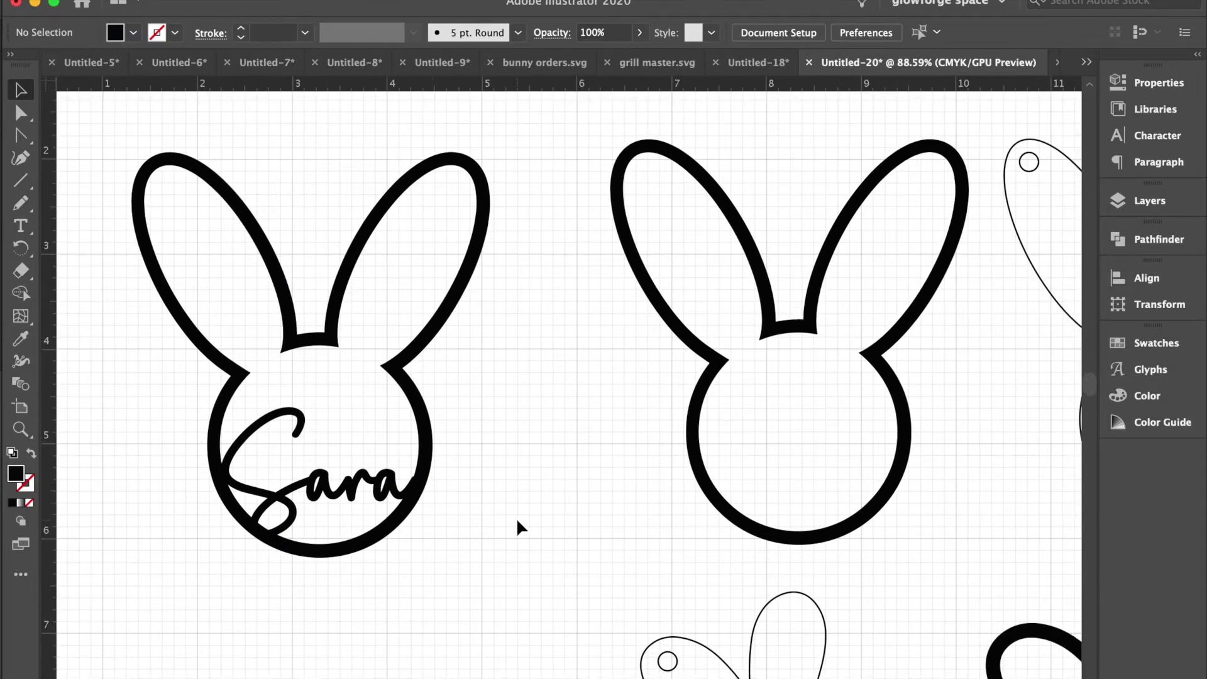
scroll(517, 518, "down", 3)
scroll(516, 518, "right", 5)
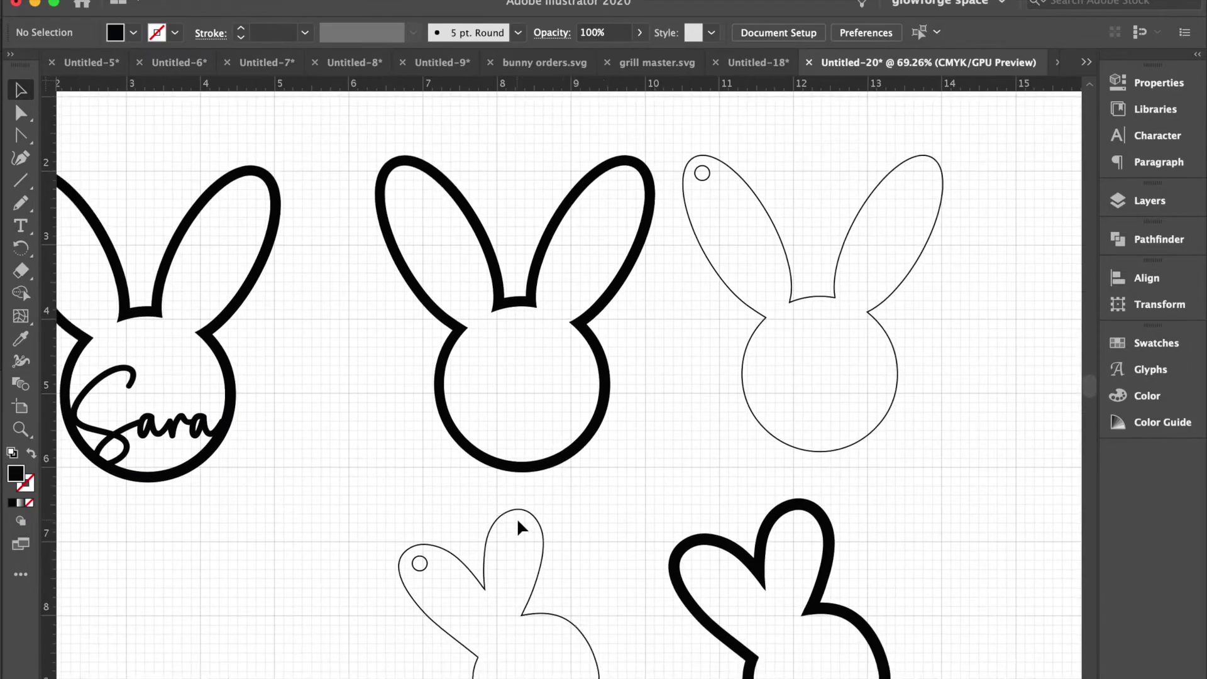
scroll(615, 487, "down", 2)
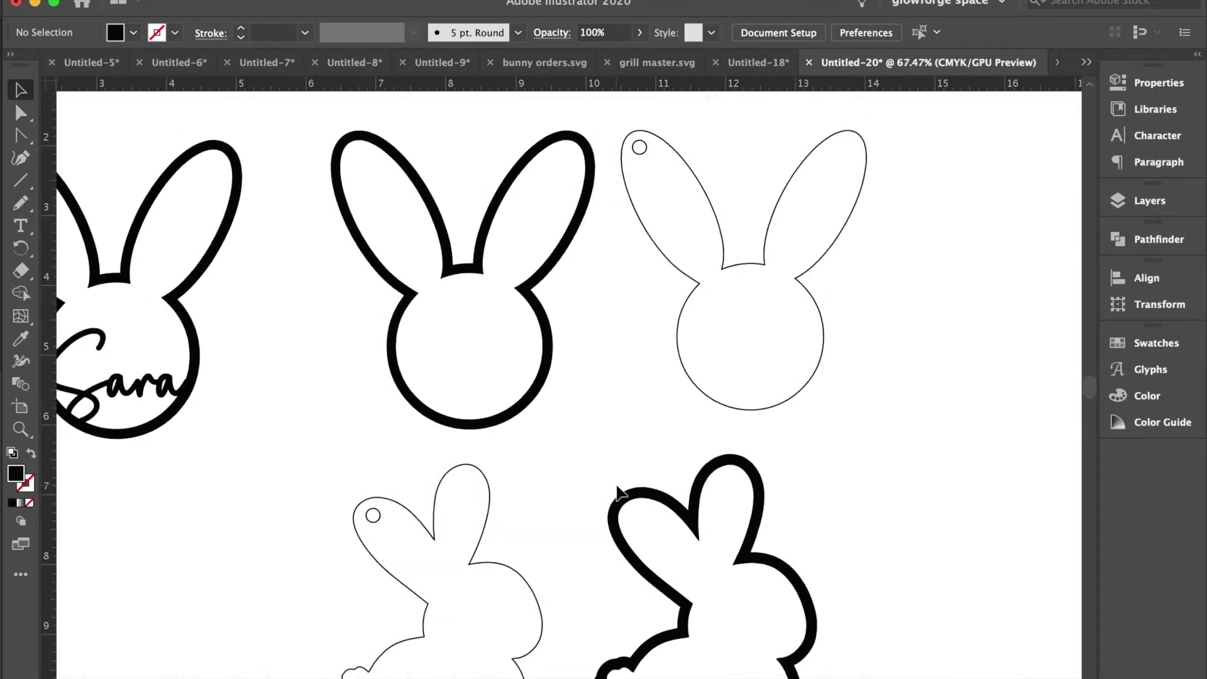
scroll(615, 483, "down", 2)
scroll(615, 483, "right", 2)
left_click_drag(613, 518, 639, 512)
left_click_drag(439, 489, 477, 475)
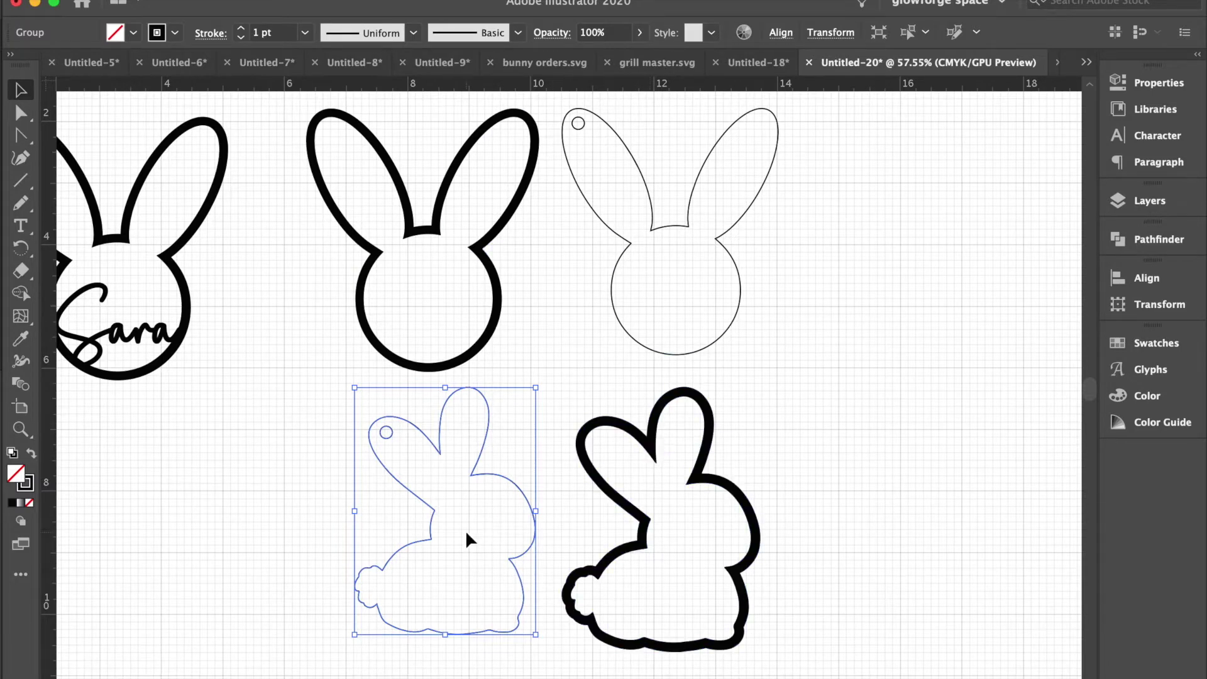
left_click(631, 291)
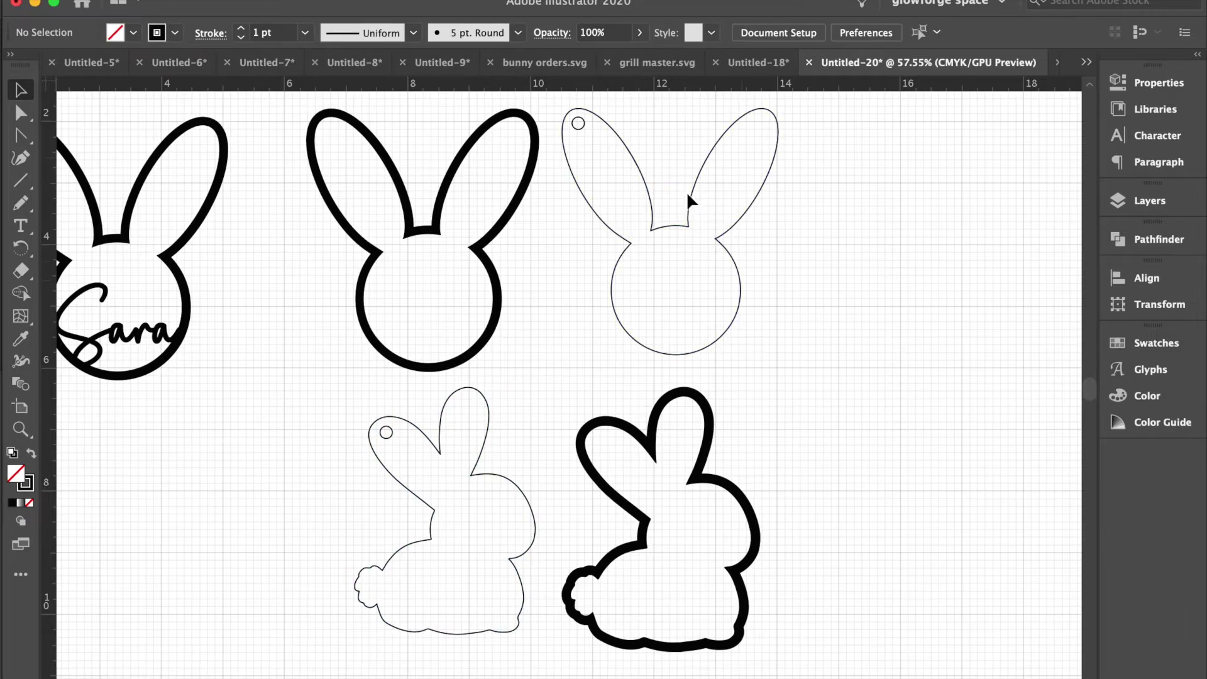
Pan back across the artboard and switch to the Type tool.
scroll(47, 420, "left", 5)
scroll(47, 420, "up", 1)
scroll(47, 420, "left", 3)
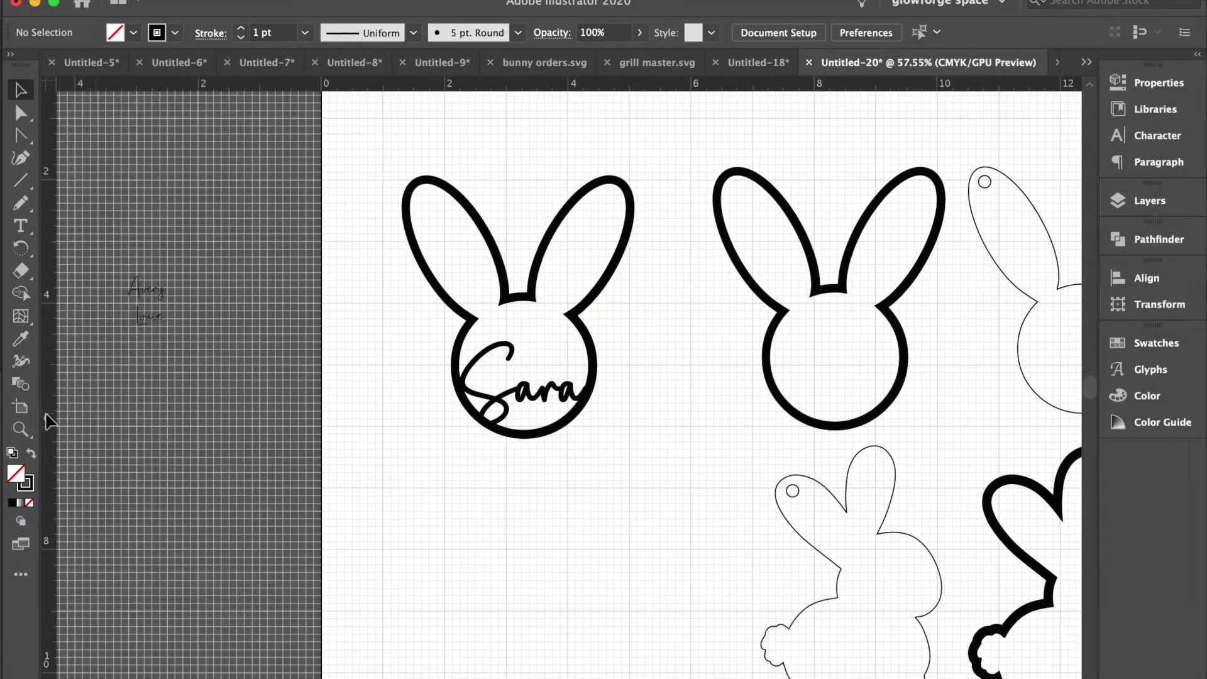
scroll(47, 420, "up", 1)
scroll(47, 420, "right", 3)
scroll(47, 421, "left", 2)
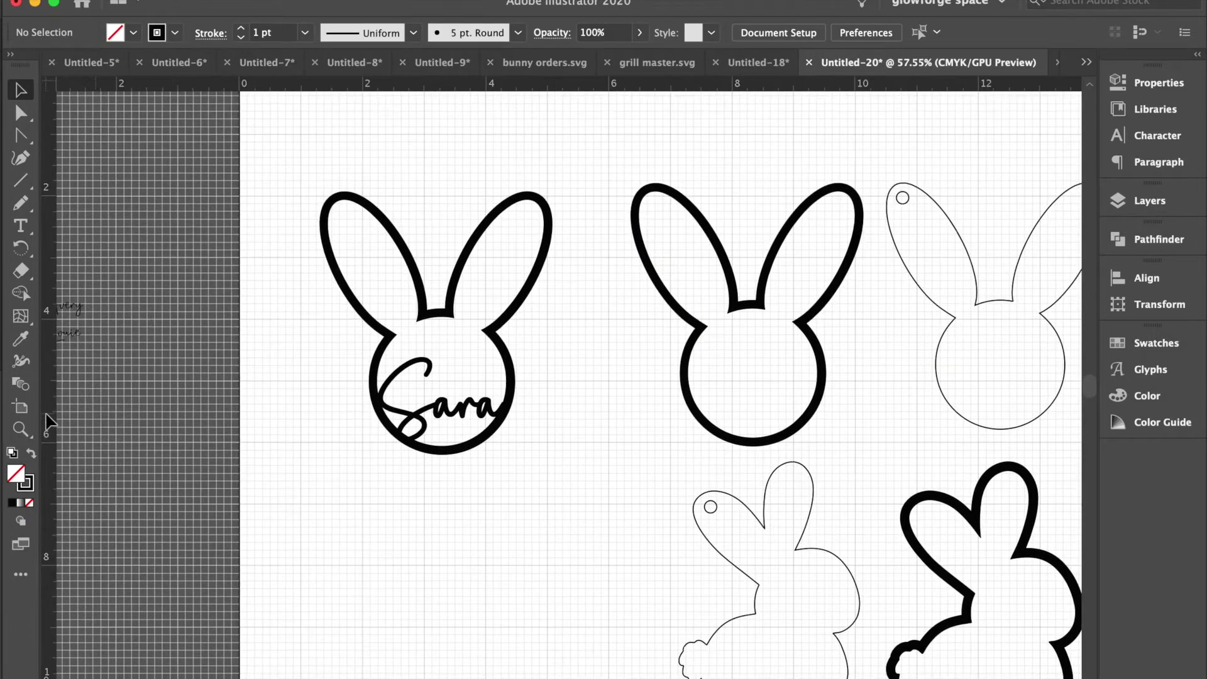
scroll(48, 420, "right", 2)
scroll(227, 432, "up", 2)
scroll(227, 432, "right", 4)
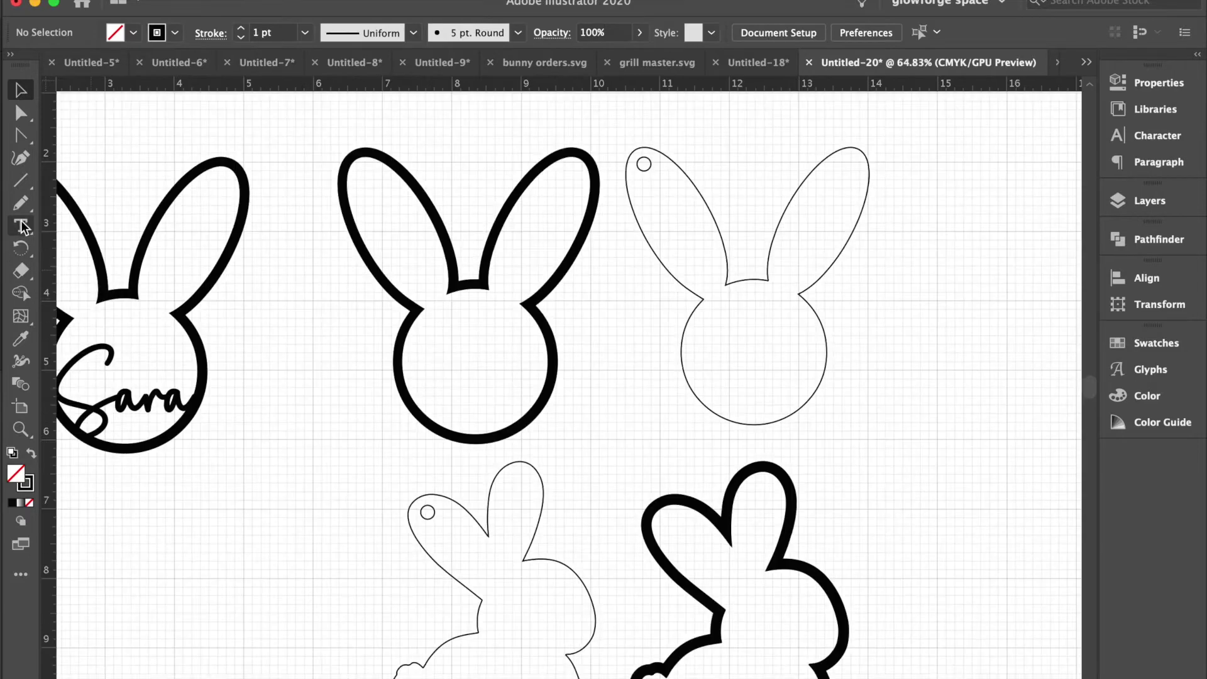
left_click(21, 225)
Add the script name 'Avery' beside the empty bunny, enlarged and moved up.
left_click(281, 417)
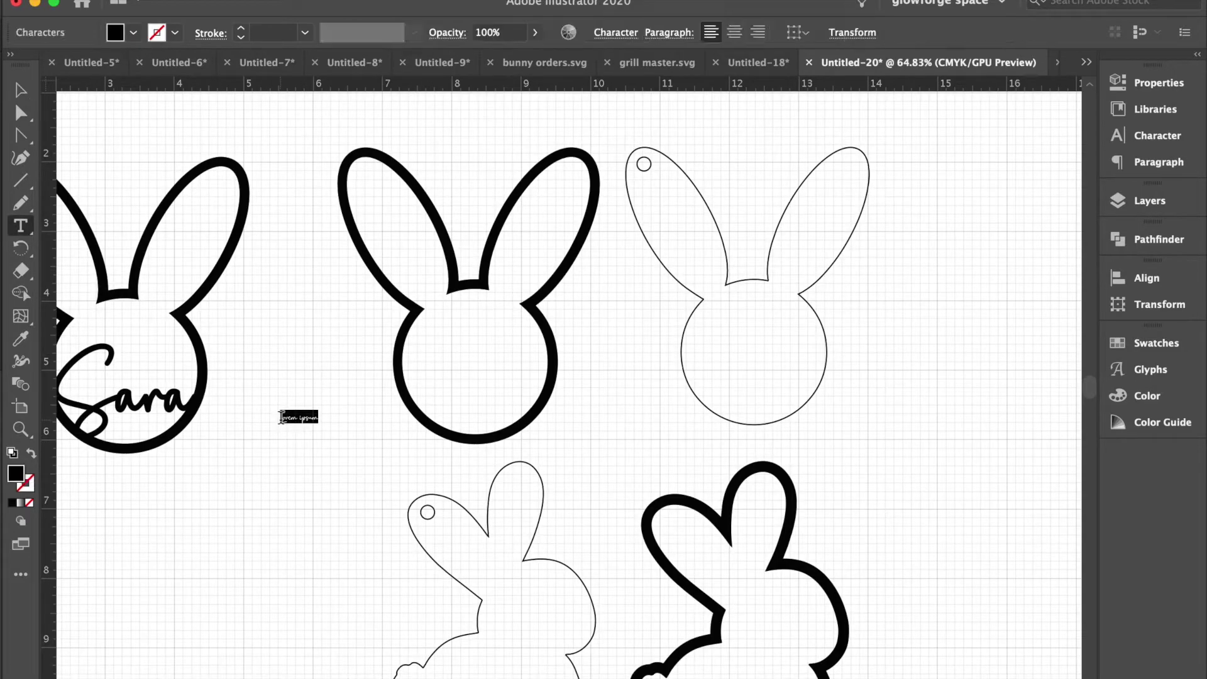
key("BackSpace")
key("Escape")
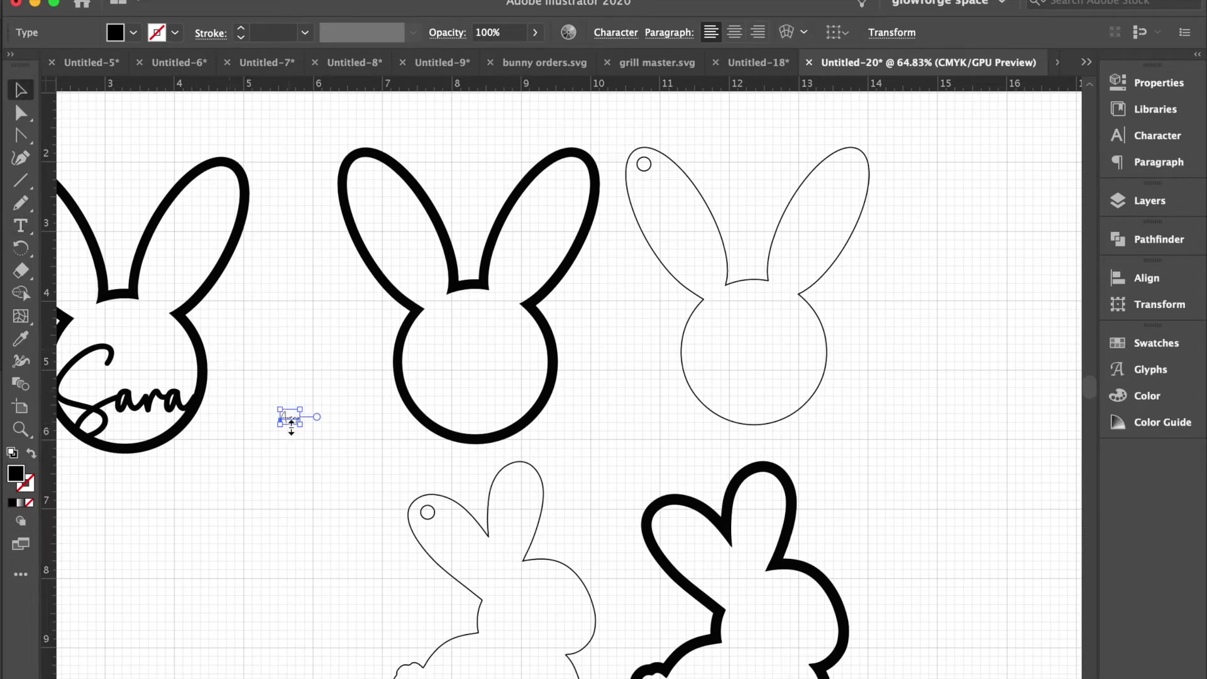
left_click_drag(299, 422, 366, 484)
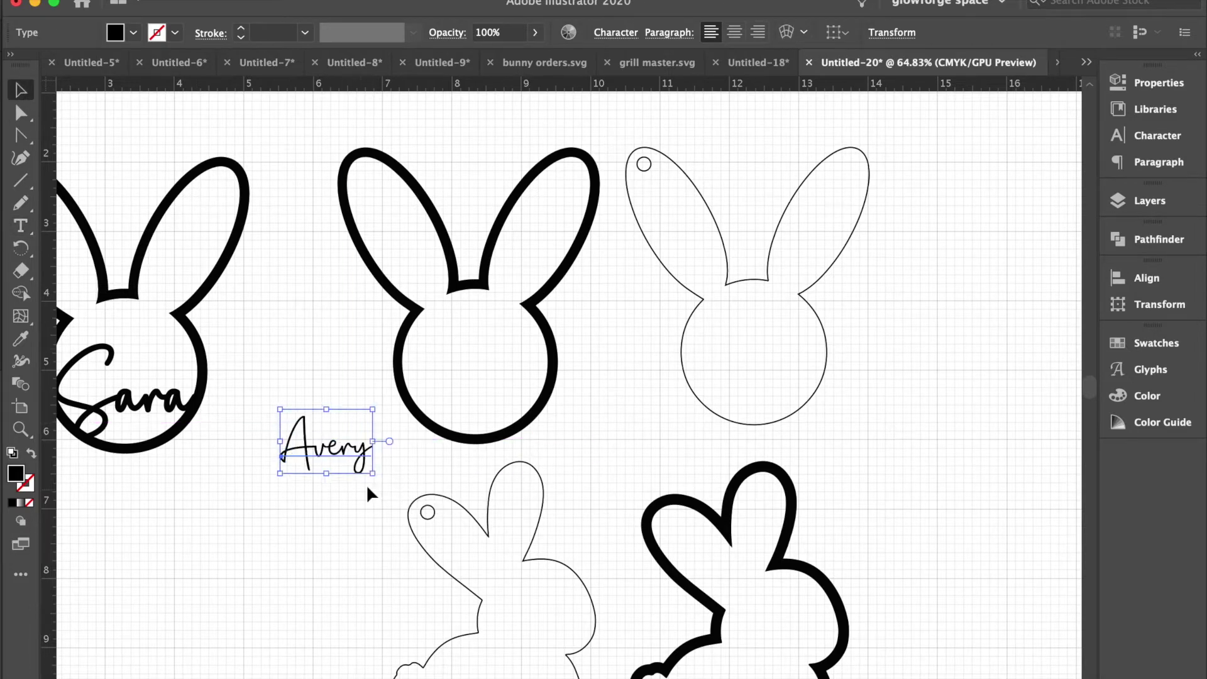
left_click_drag(337, 427, 330, 328)
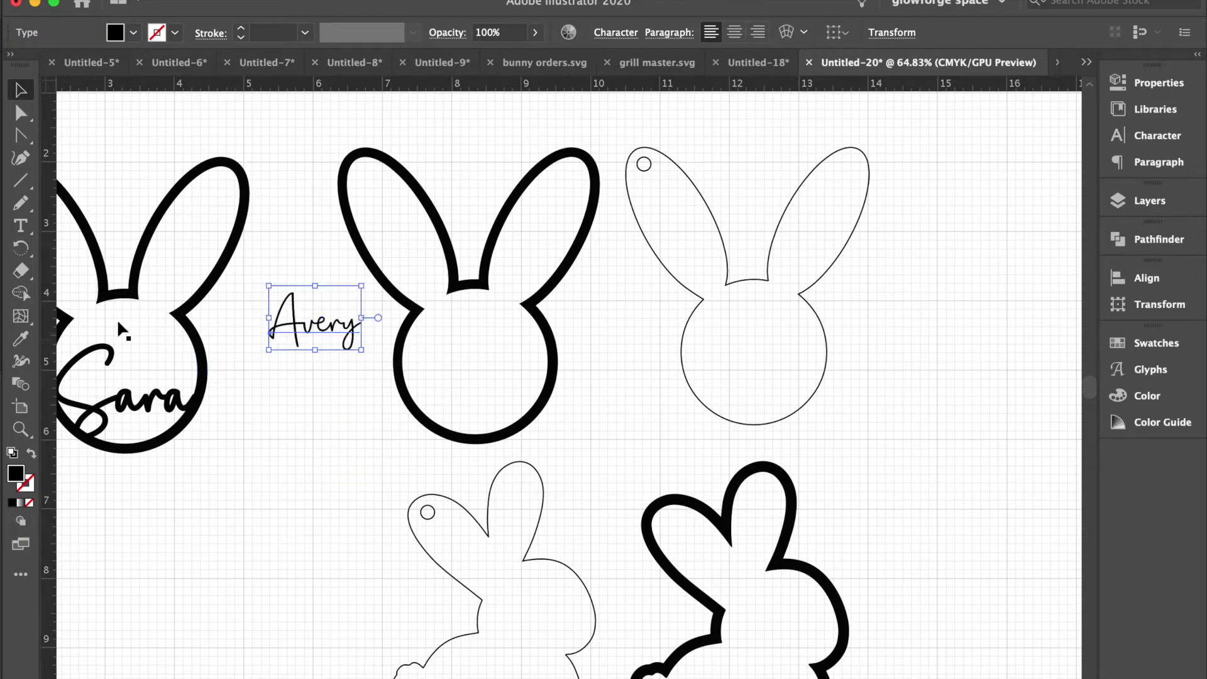
Add an enlarged 'Louie' under Avery and scale Avery to match its width.
left_click(24, 224)
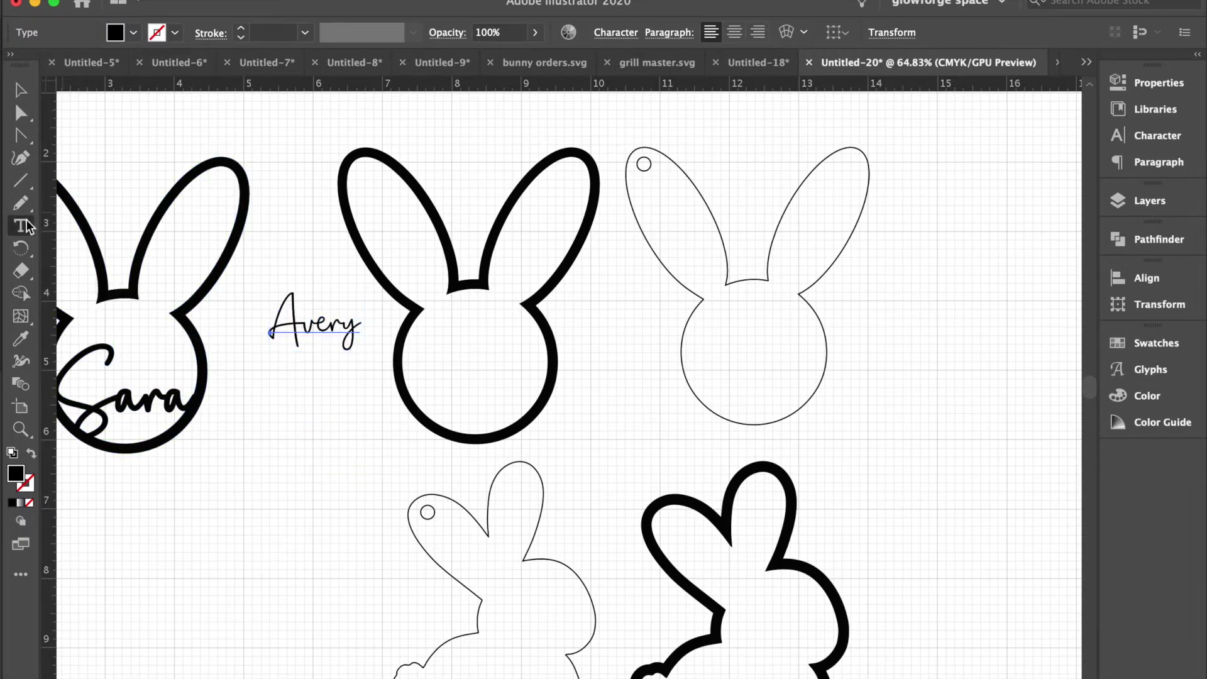
left_click(250, 383)
key("BackSpace")
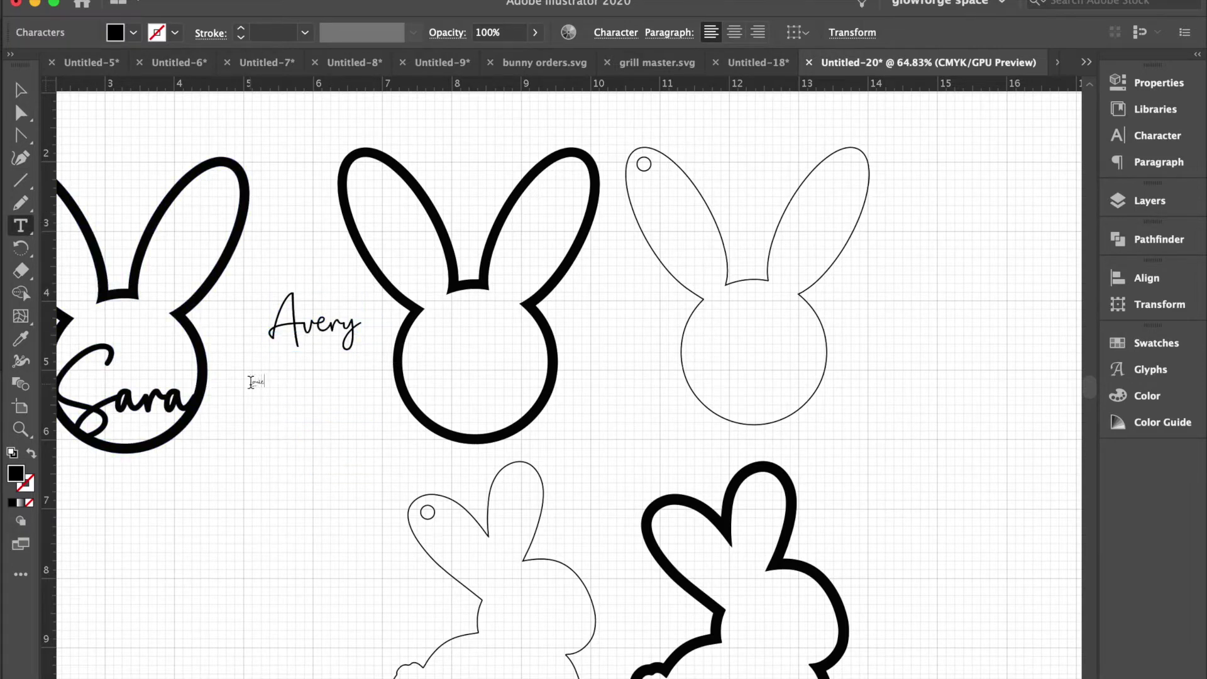
left_click(21, 90)
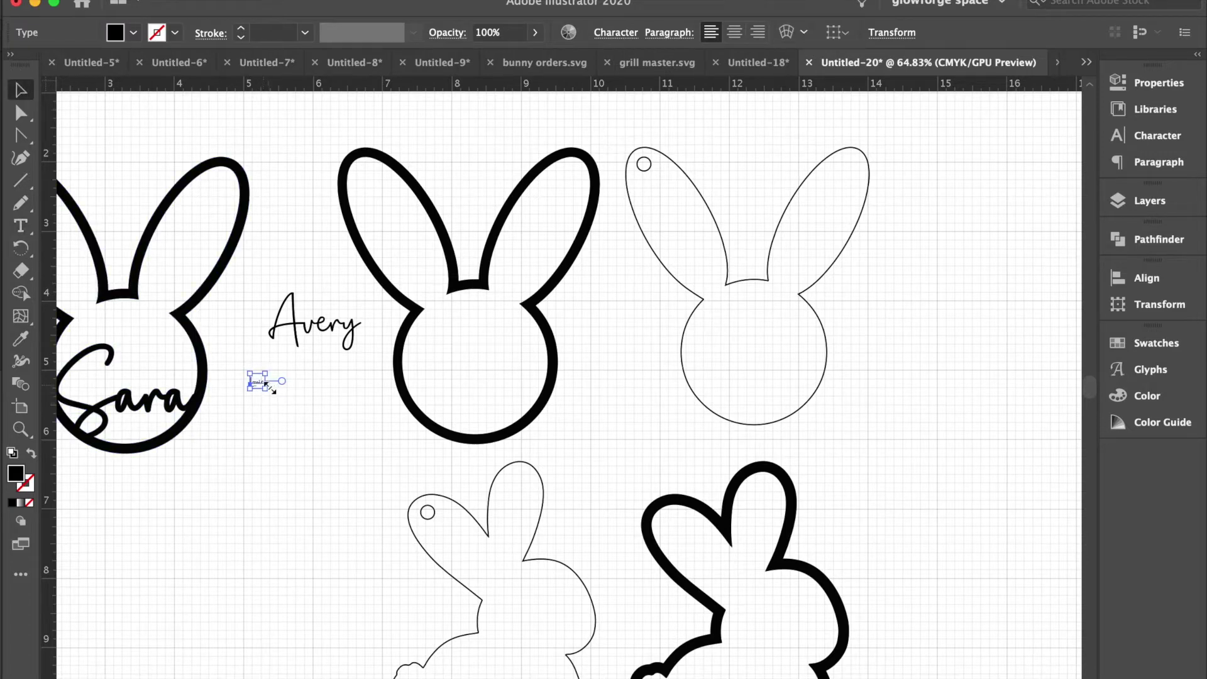
left_click_drag(266, 385, 482, 494)
left_click_drag(328, 450, 317, 401)
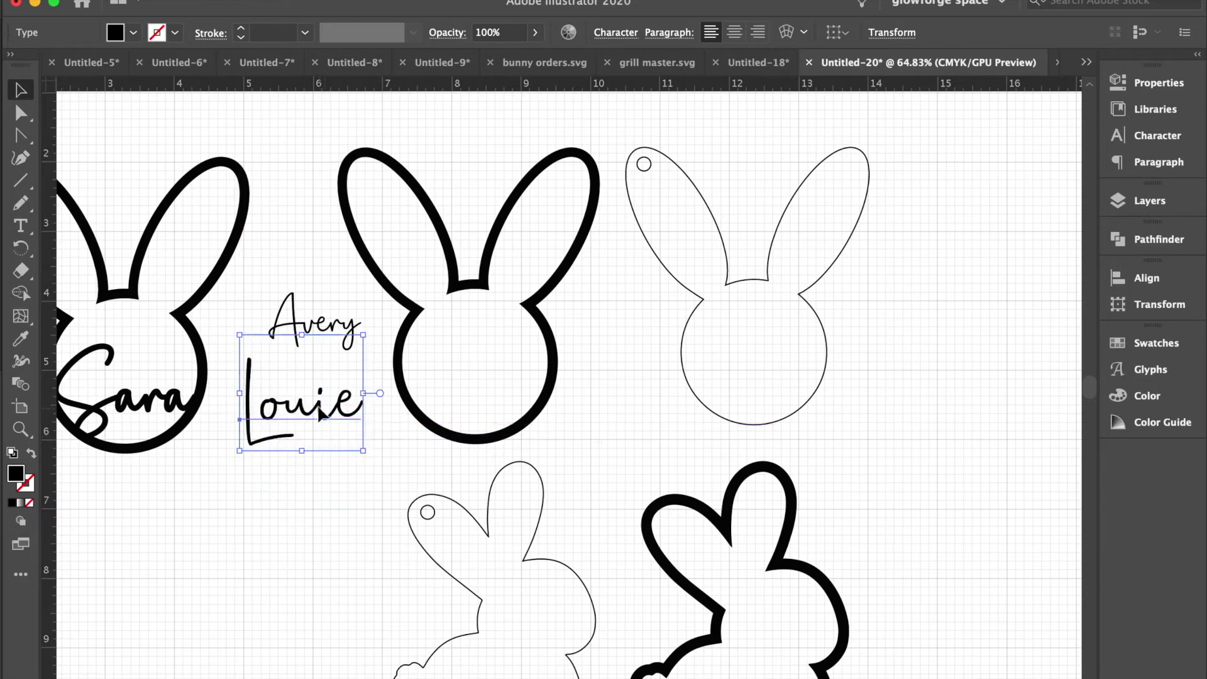
left_click(321, 324)
left_click_drag(269, 289, 251, 280)
Delete the Sara bunny tag and move the thin outline bunny to the lower right.
left_click(62, 371)
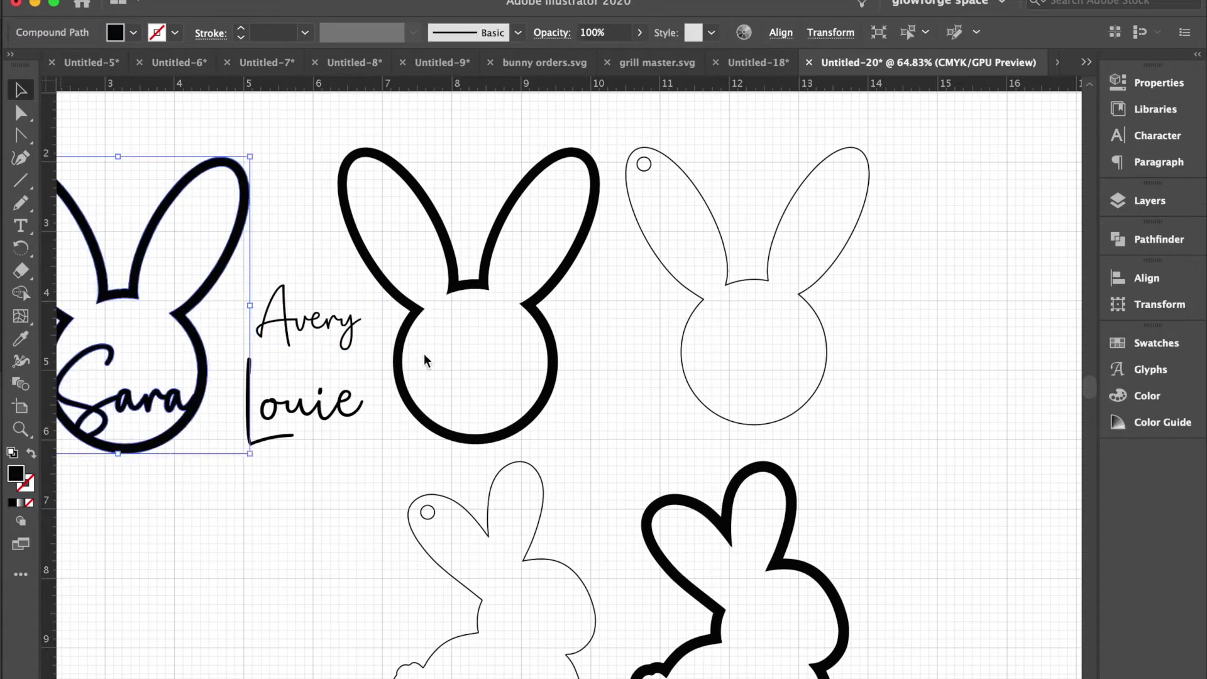
key("Delete")
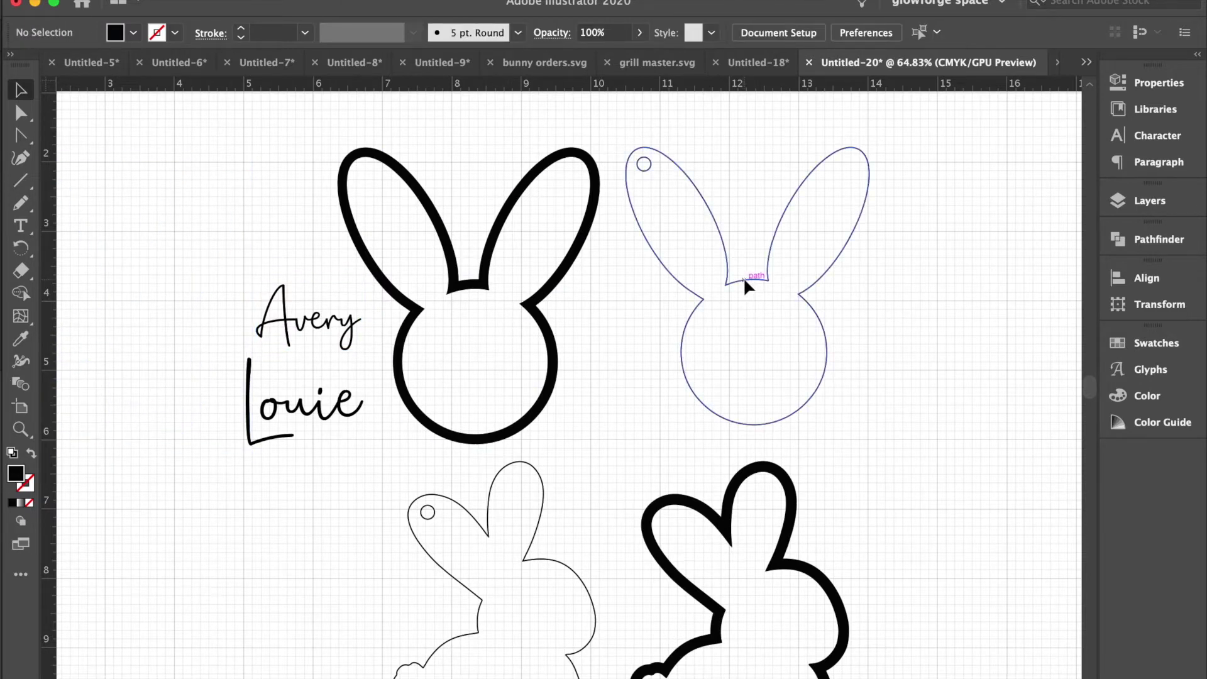
left_click_drag(746, 281, 1017, 627)
left_click(540, 322)
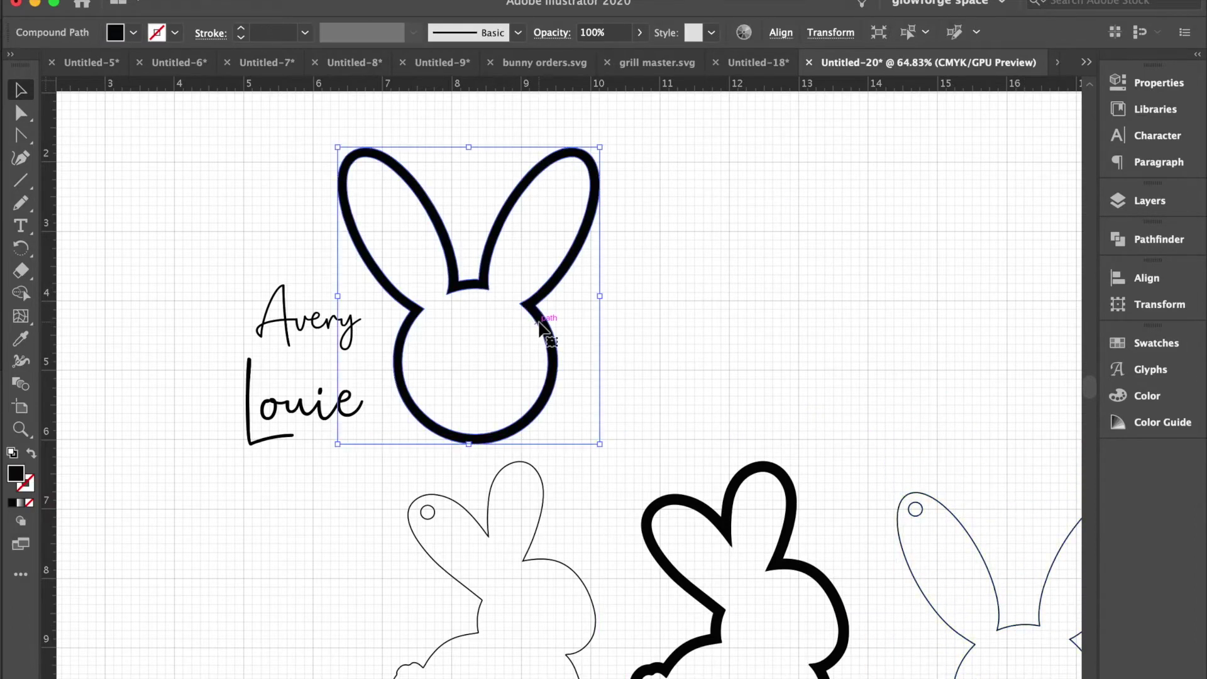
Alt-drag the thick bunny outline rightward to make a second empty bunny tag.
scroll(540, 322, "right", 3)
scroll(540, 322, "down", 1)
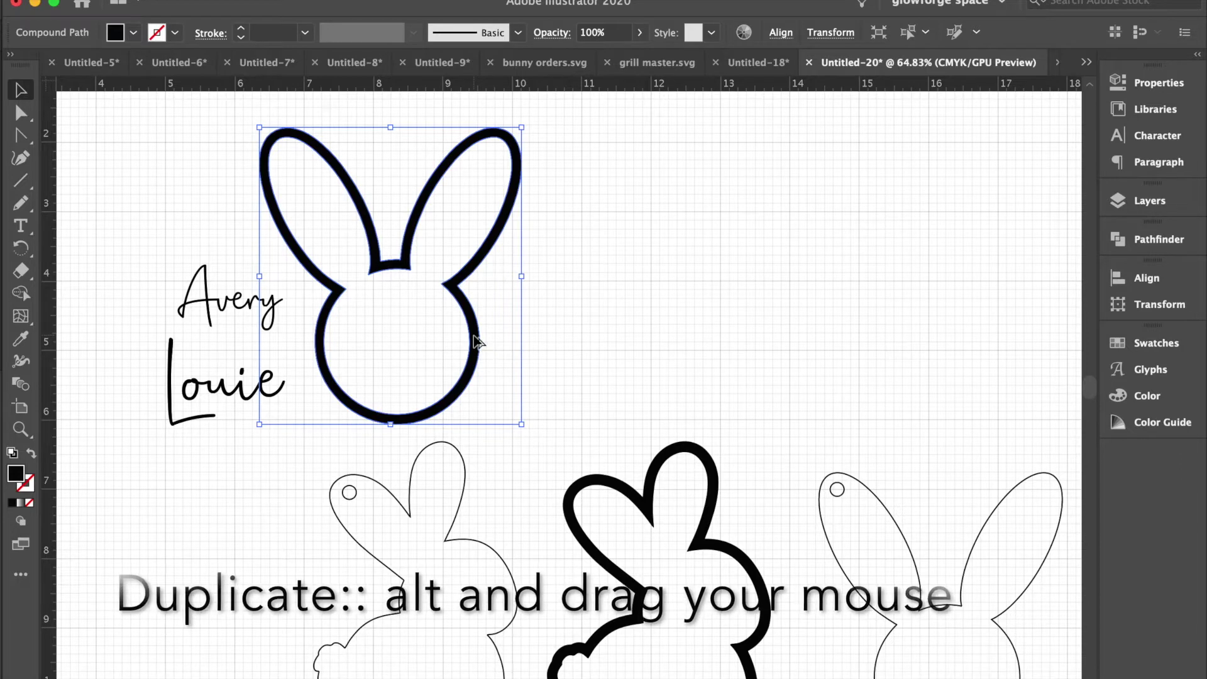
left_click_drag(476, 342, 754, 335)
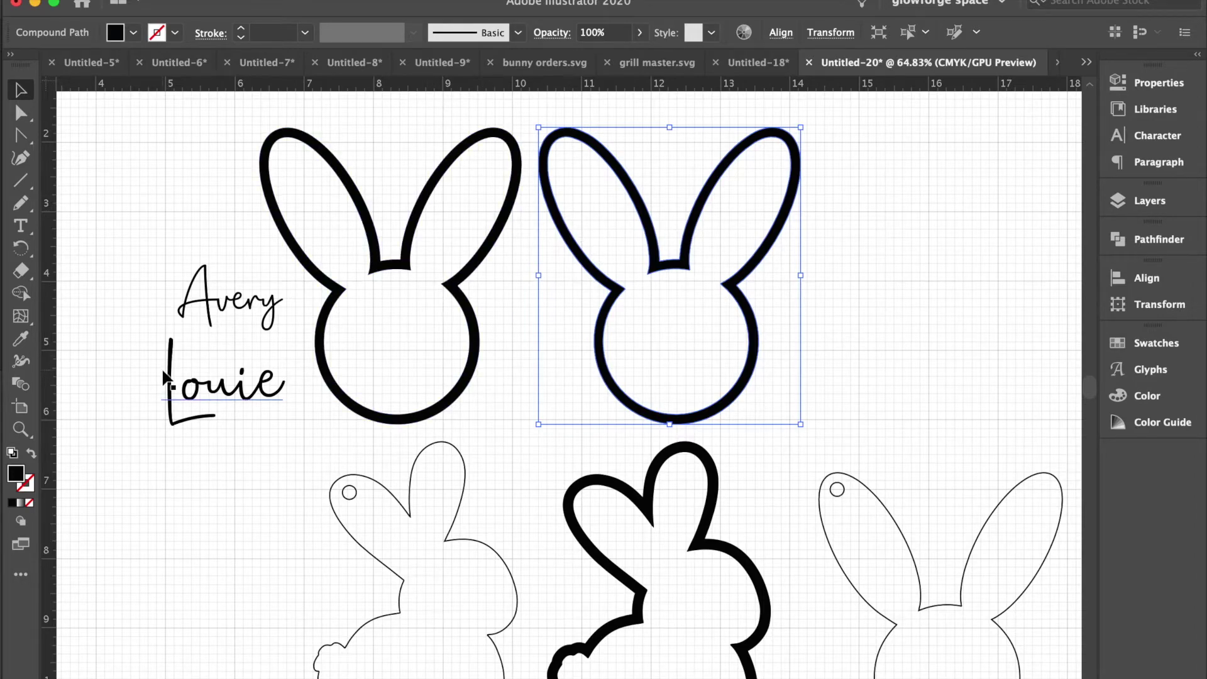
key("super+equal")
left_click(197, 280)
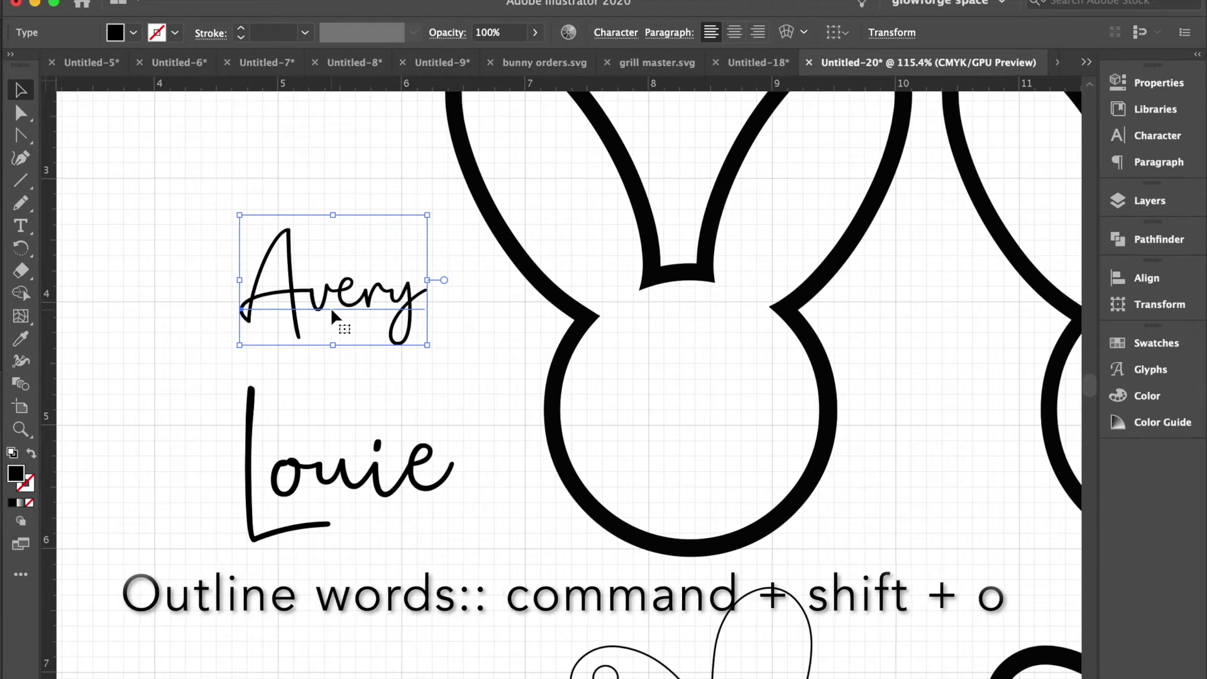
Create outlines for Avery and Louie, uniting Avery's letters with Pathfinder Unite.
key("super+shift+o")
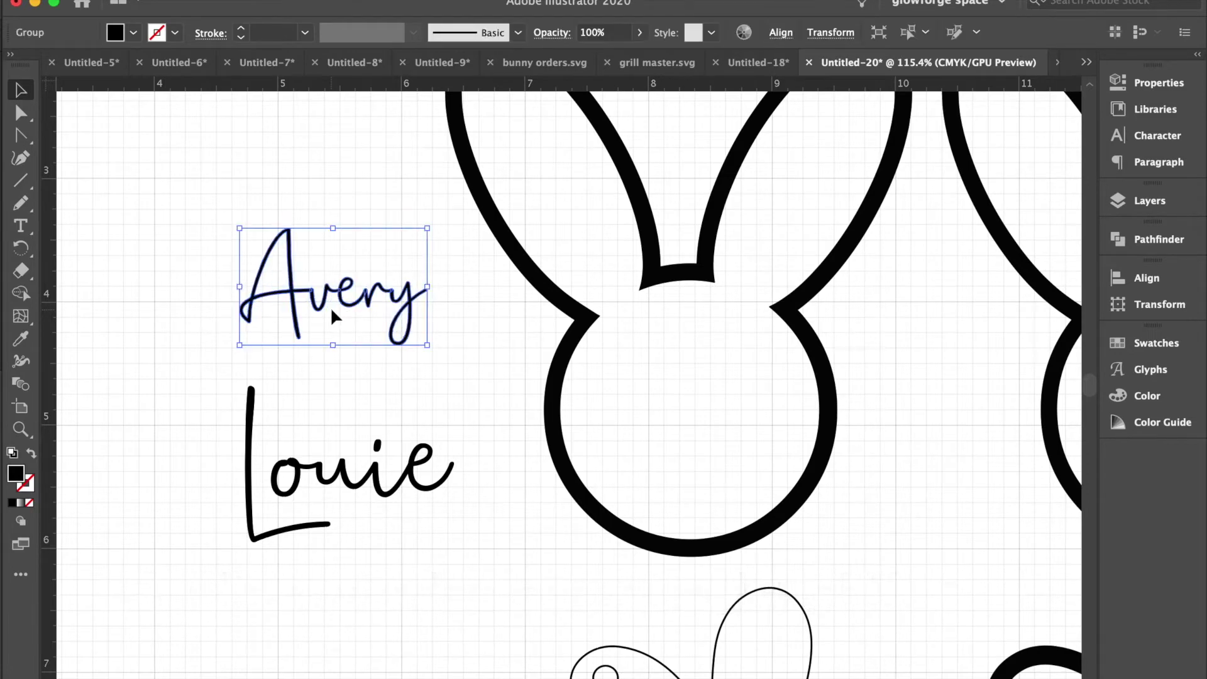
left_click(1141, 247)
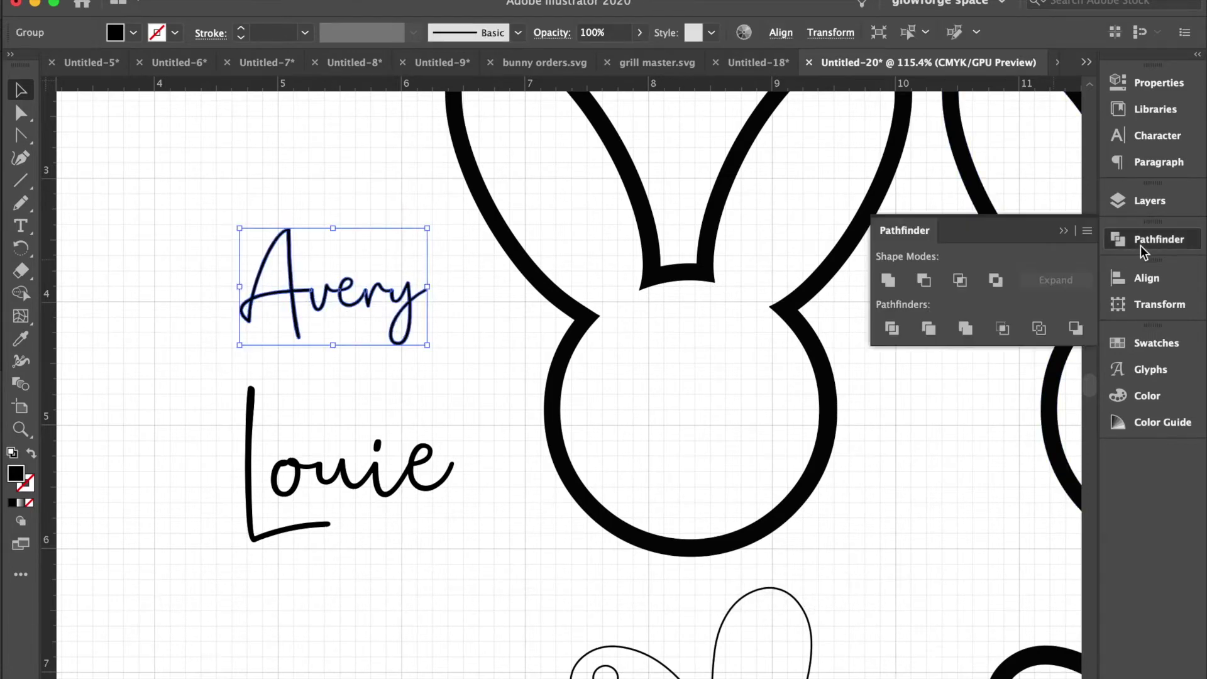
left_click(887, 281)
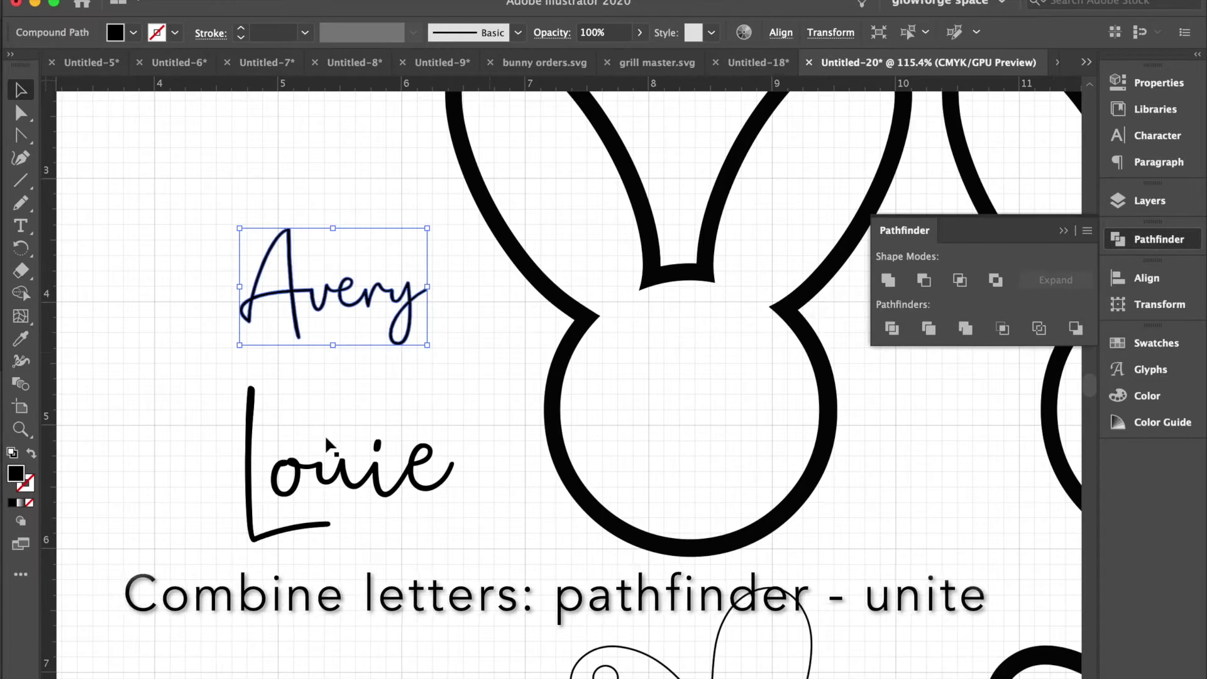
left_click(322, 484)
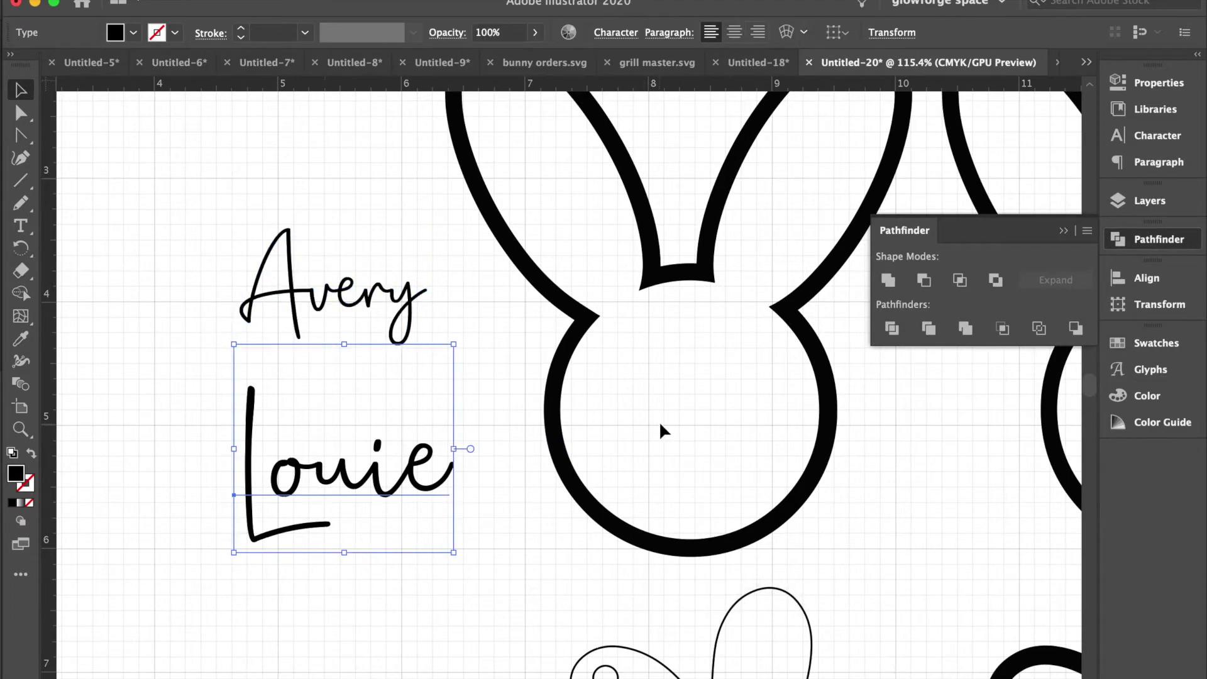
key("super+shift+o")
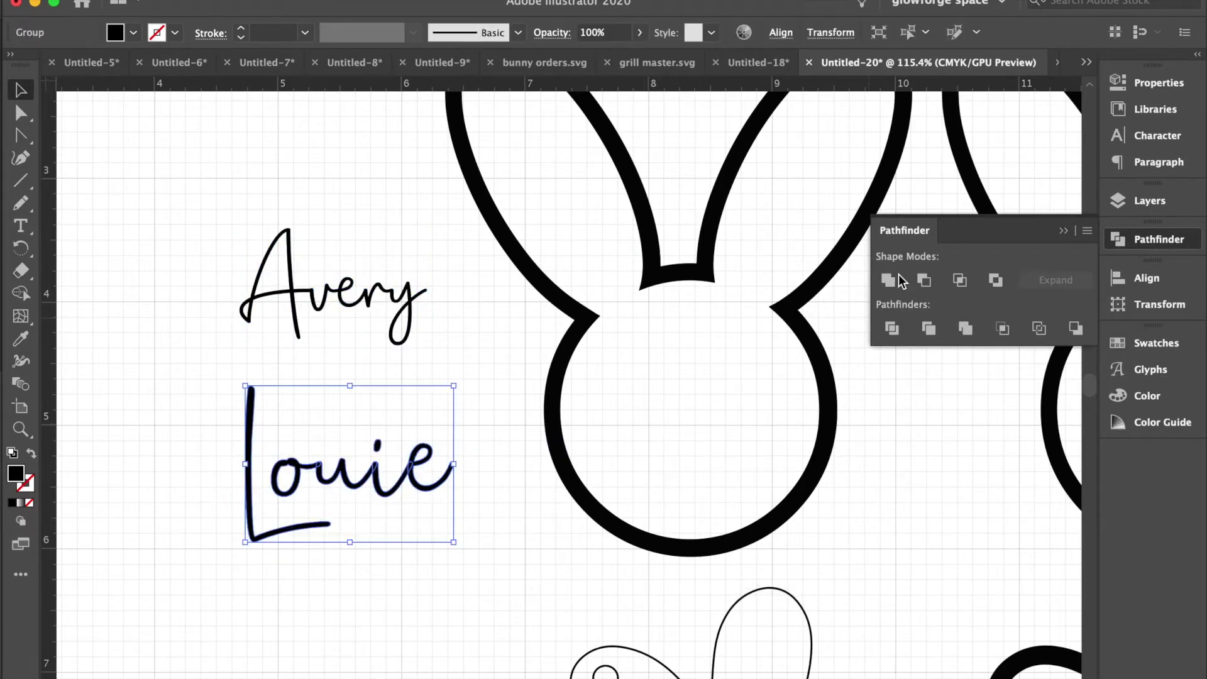
left_click(224, 350)
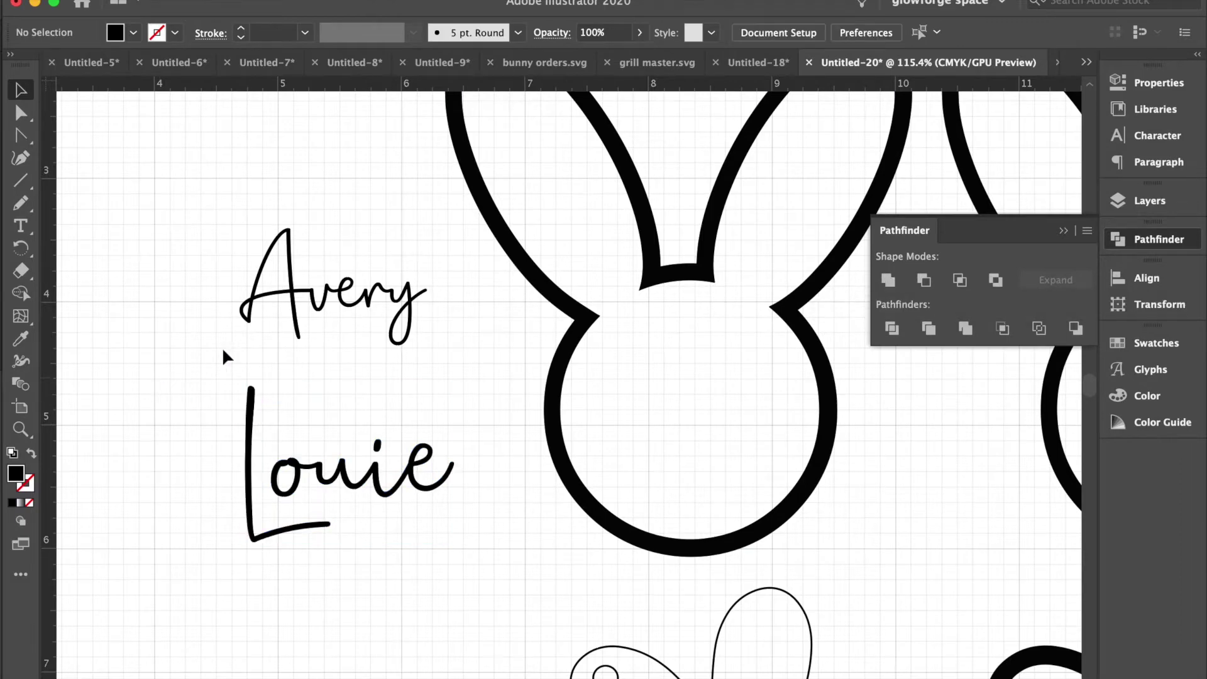
left_click(295, 304)
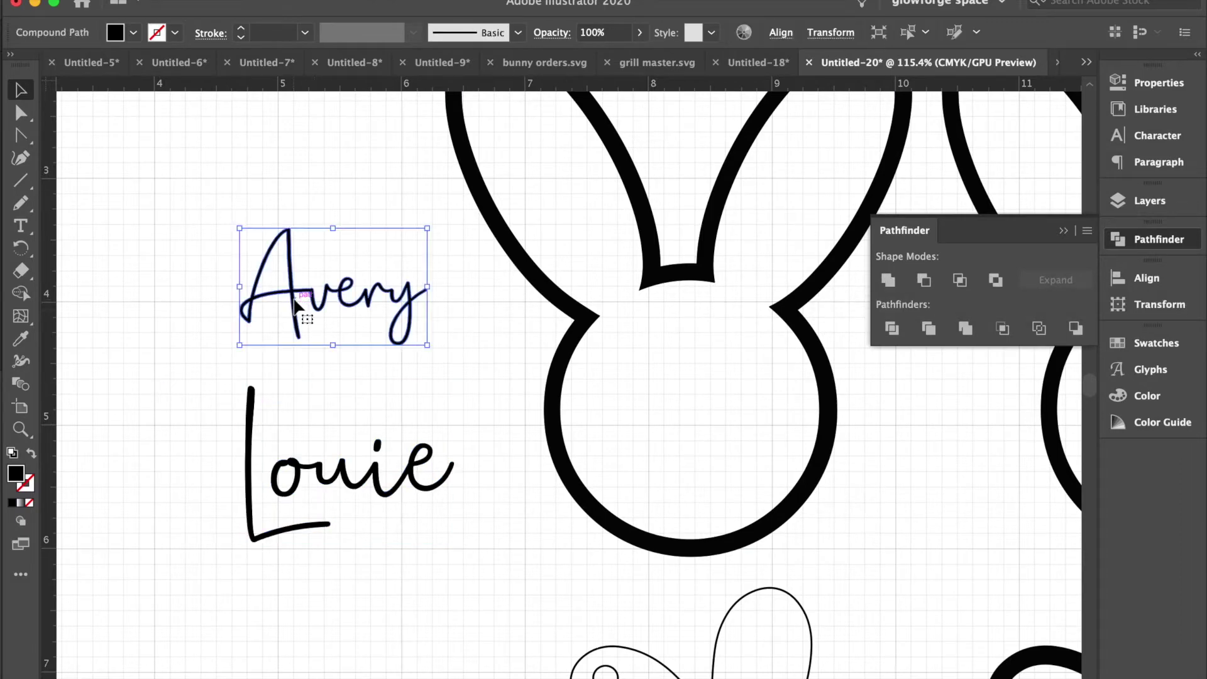
Move Avery into the first bunny's head, scale it up, and seat it low in the head.
left_click_drag(305, 316, 671, 469)
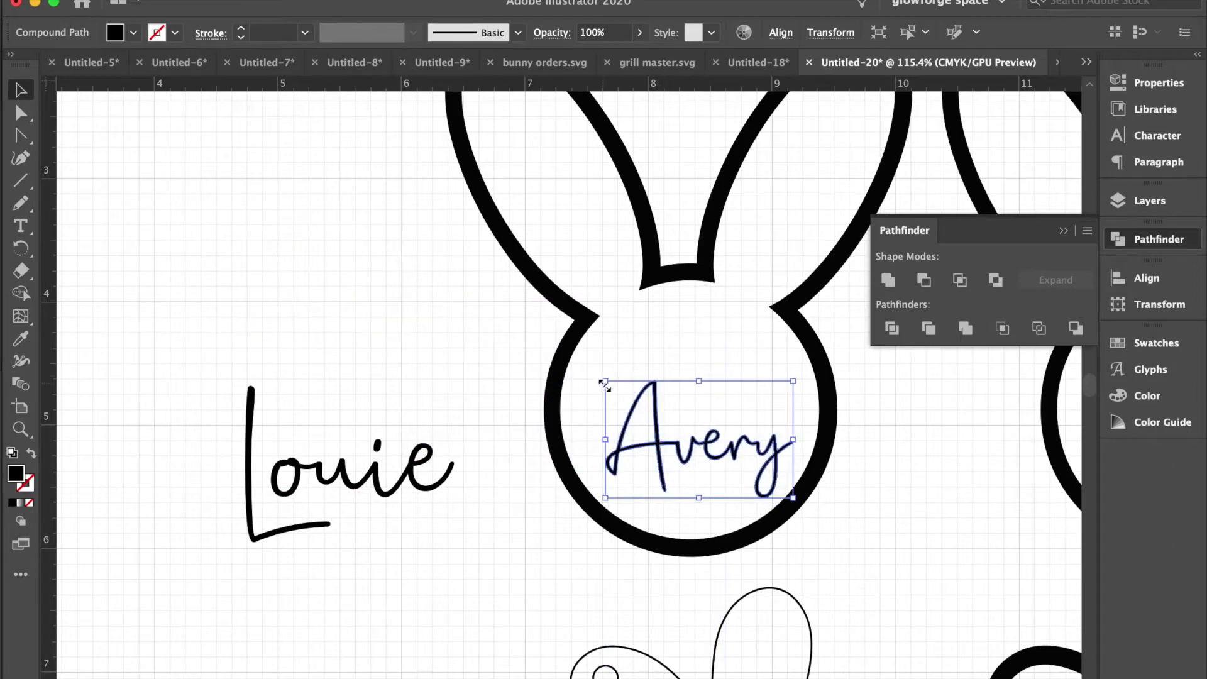
left_click_drag(603, 383, 556, 361)
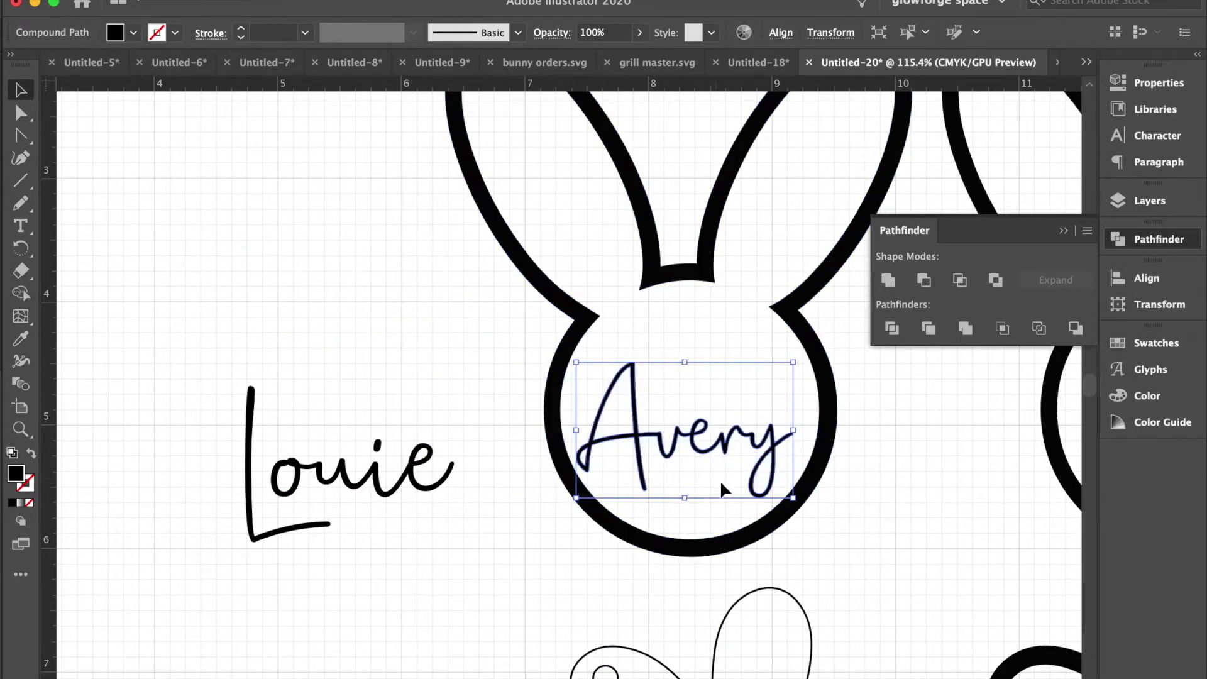
left_click_drag(716, 455, 725, 476)
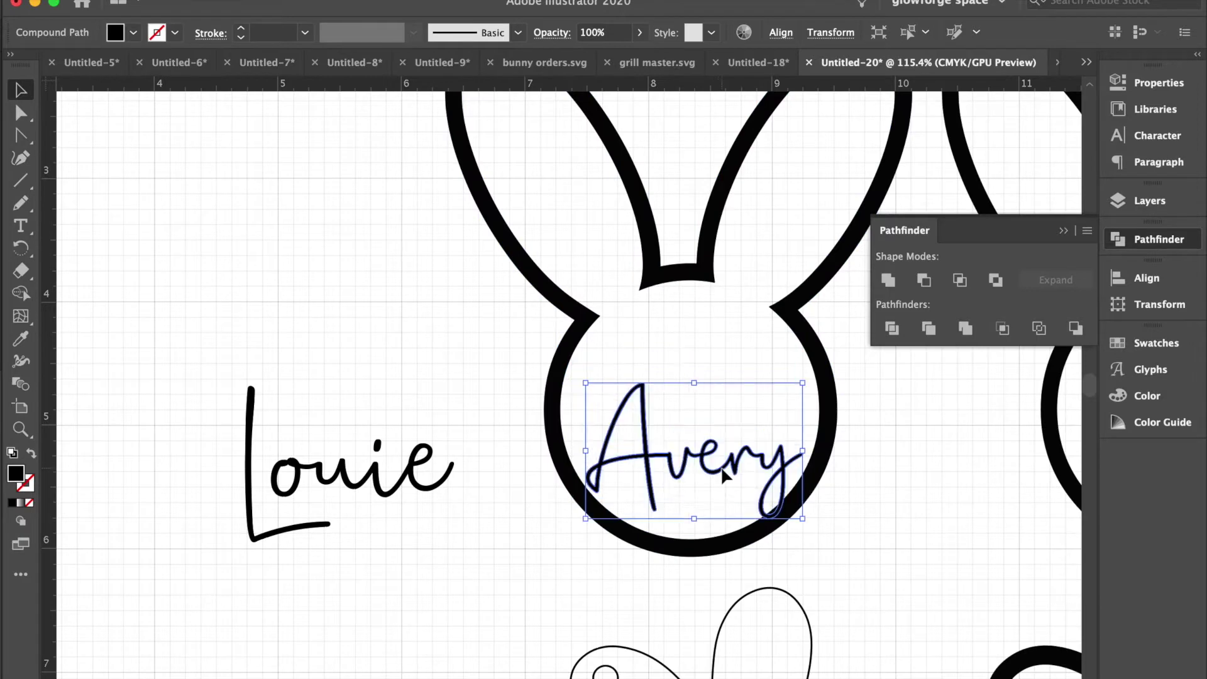
left_click_drag(585, 383, 565, 373)
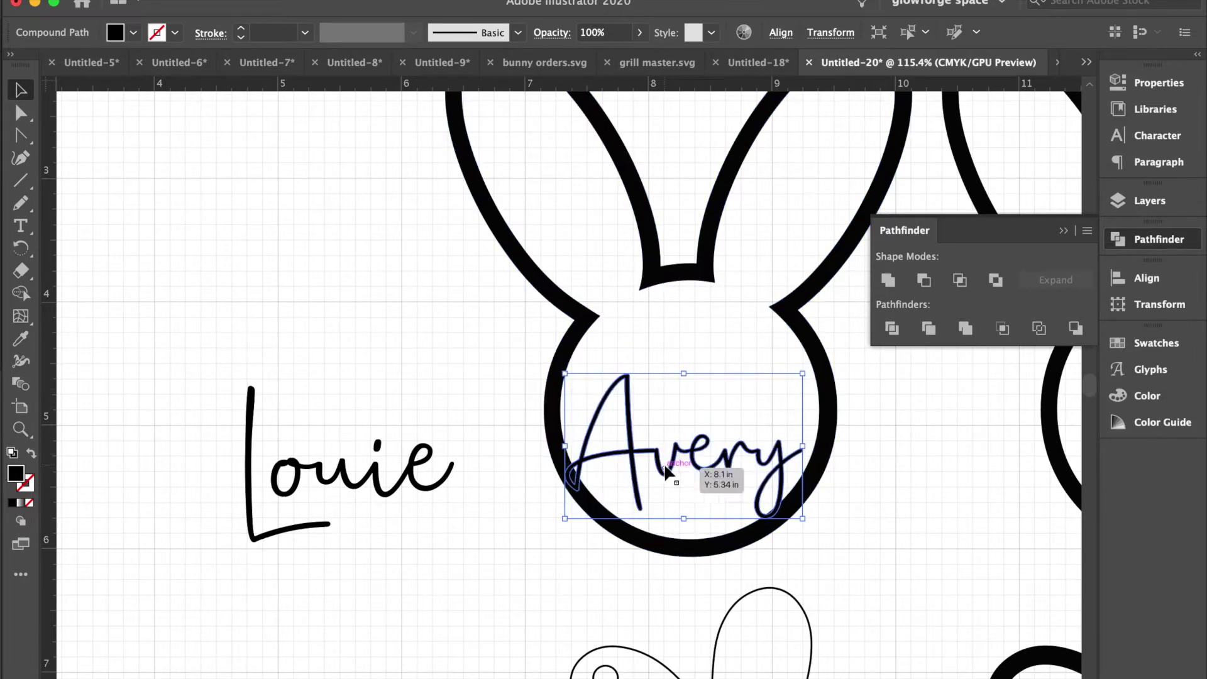
left_click_drag(670, 466, 681, 469)
scroll(681, 469, "right", 5)
scroll(681, 469, "down", 1)
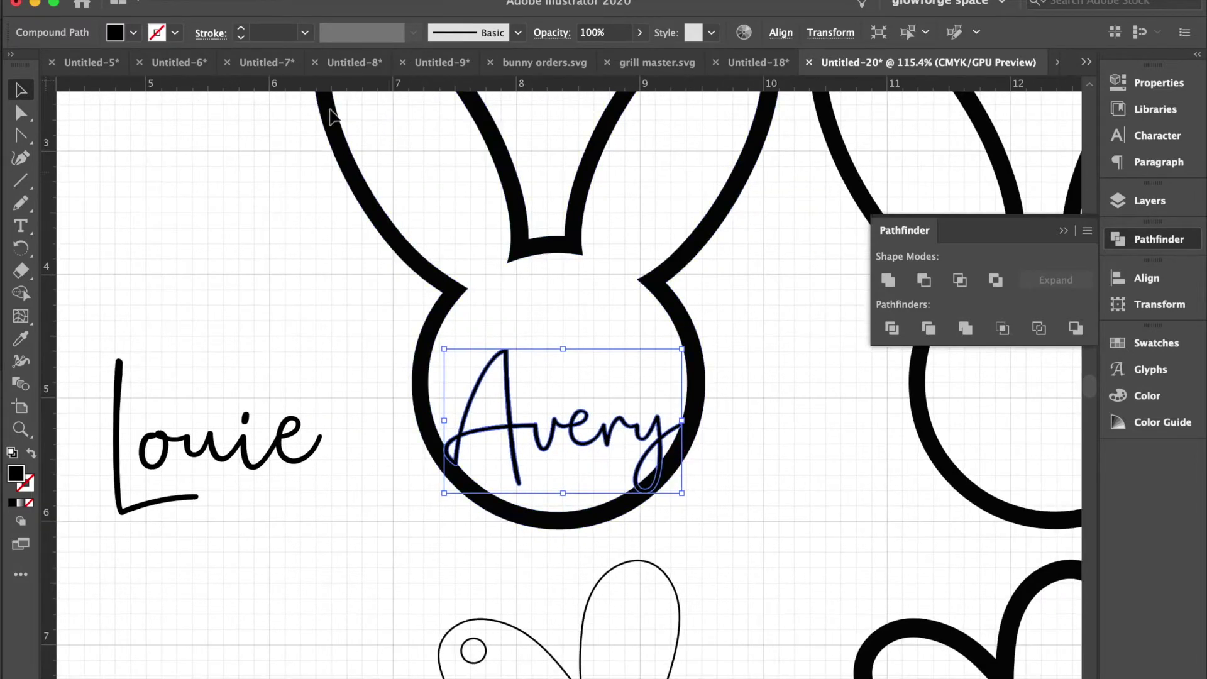
left_click(242, 28)
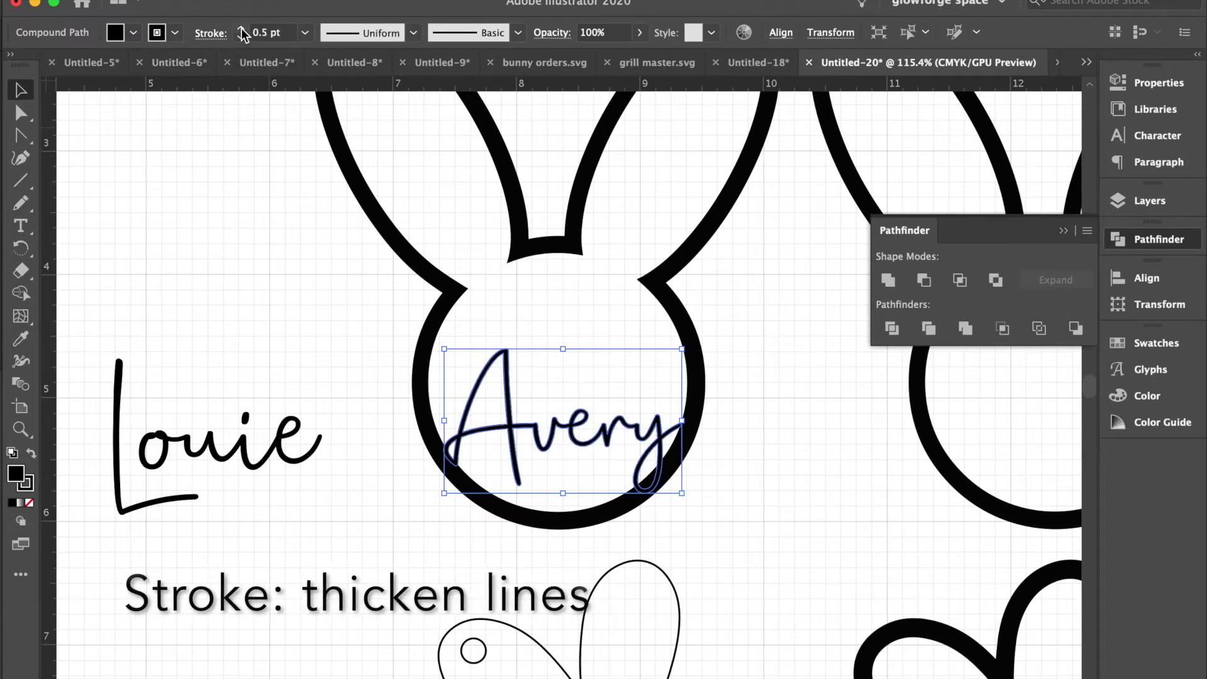
Give Avery a 3 pt stroke, outline the stroke, and unite it into one shape.
left_click(242, 28)
left_click(241, 28)
left_click(241, 28)
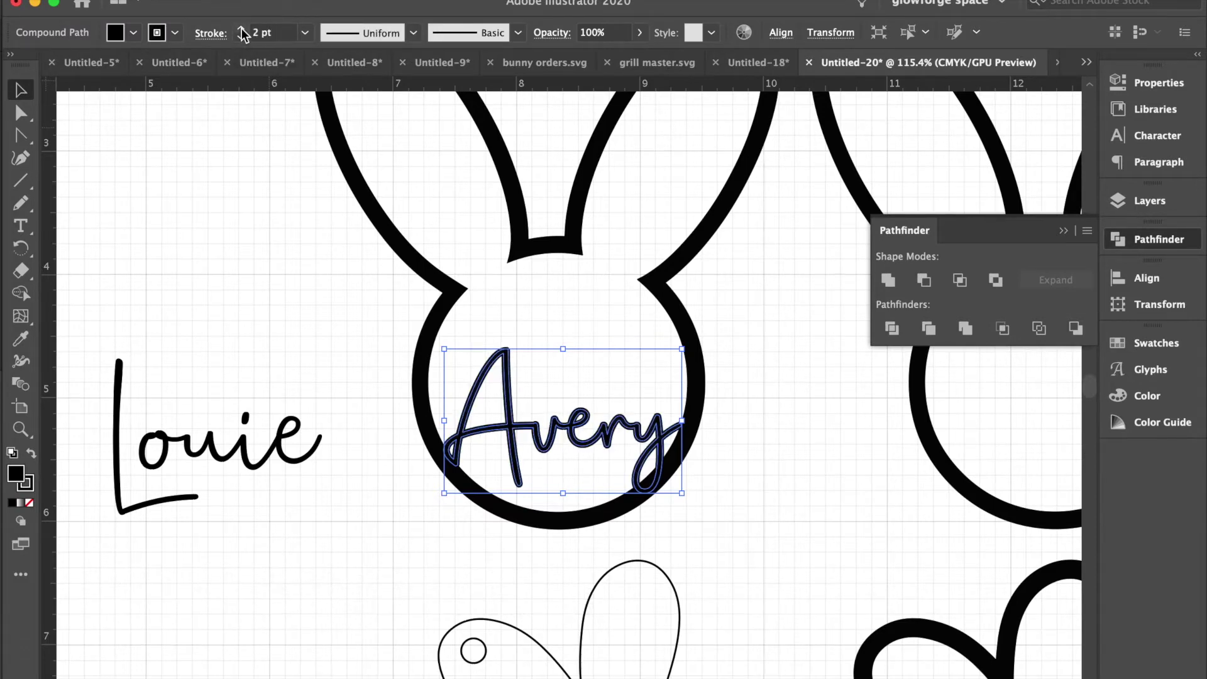
left_click(241, 28)
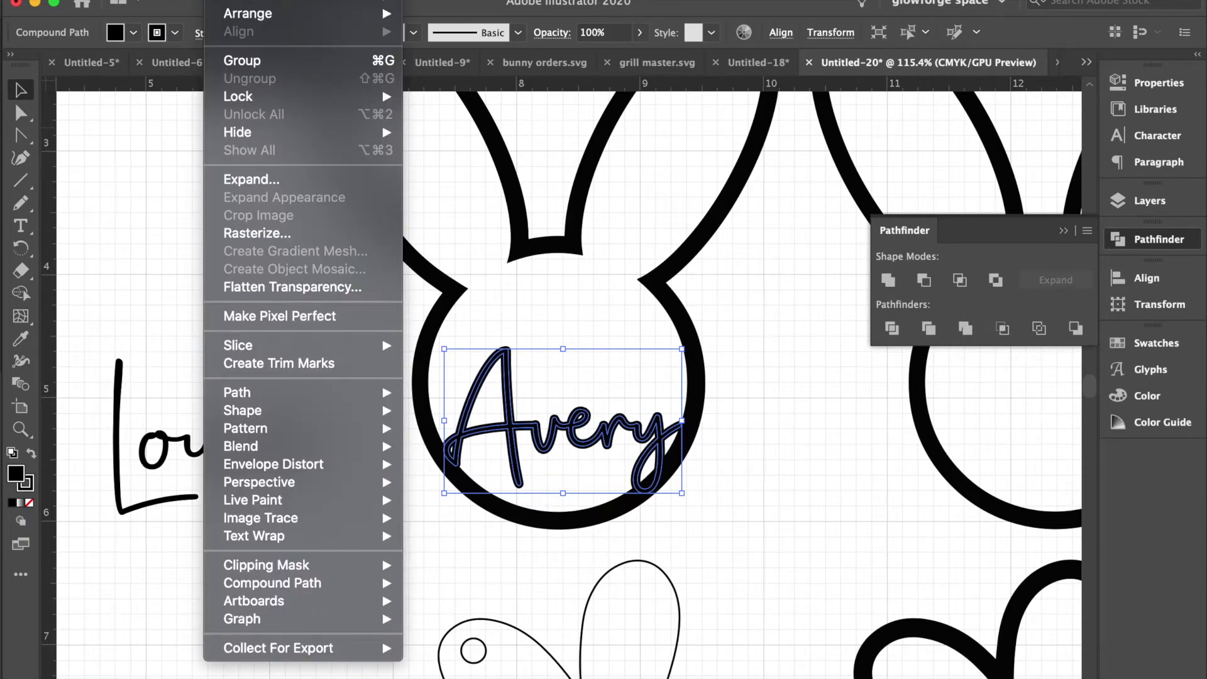
mouse_move(267, 390)
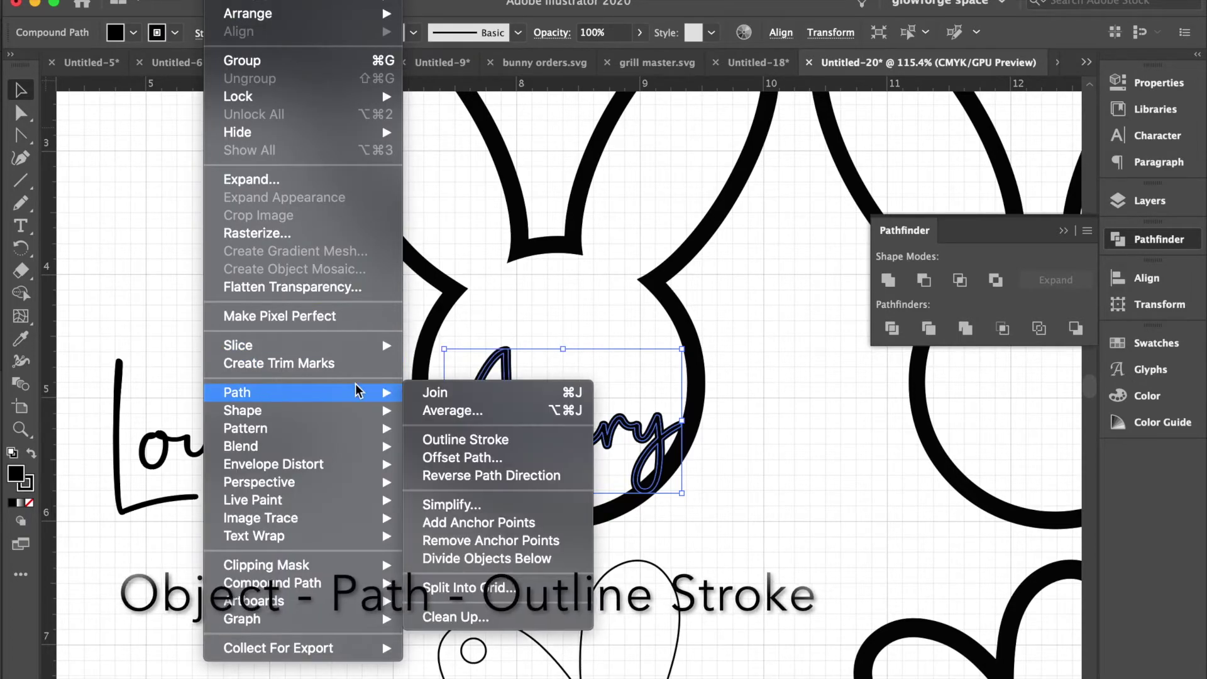
left_click(473, 443)
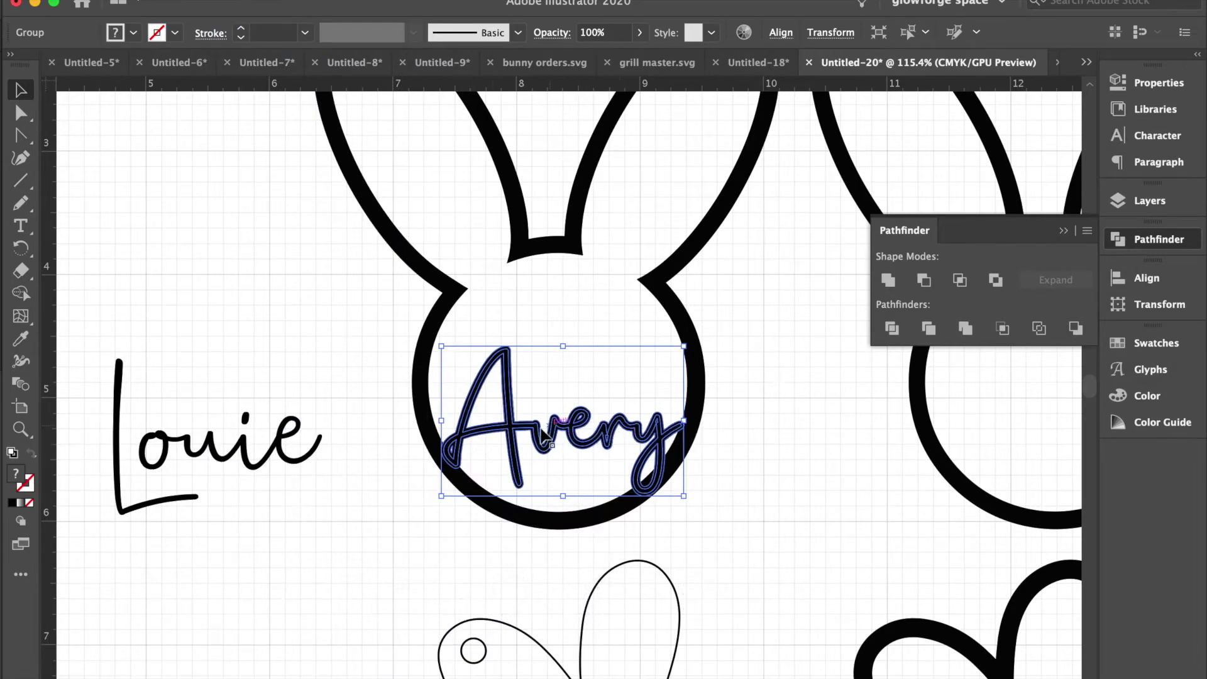
left_click(888, 281)
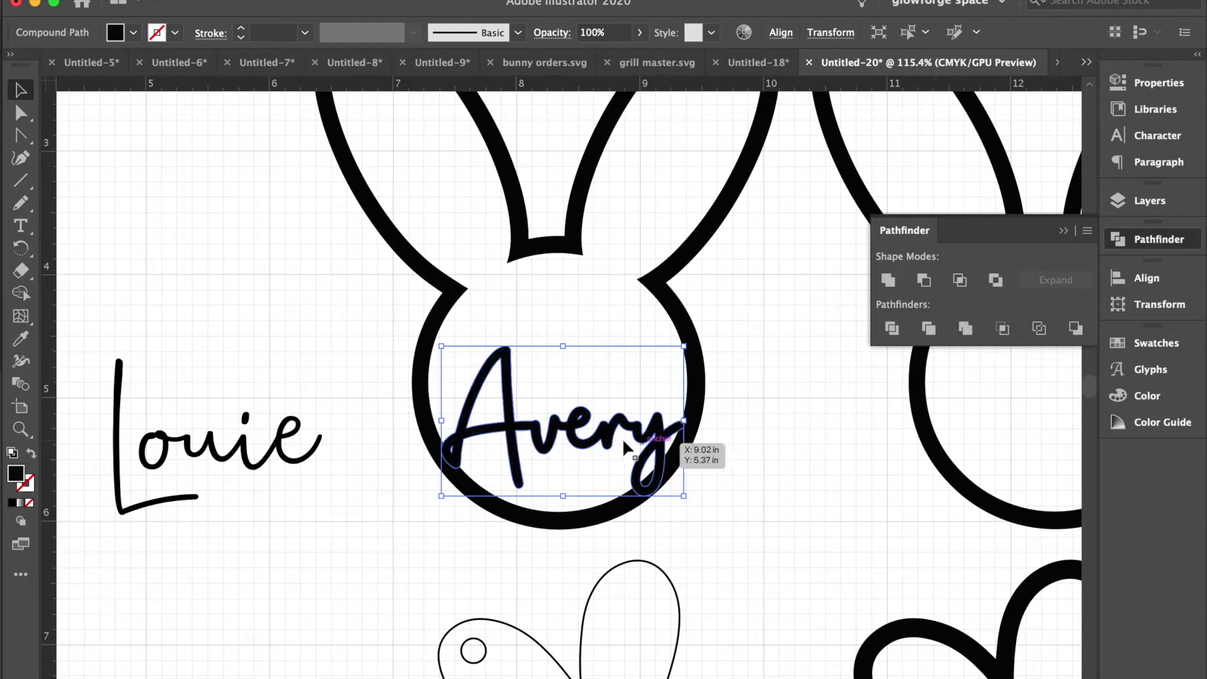
Nudge Avery with the arrow keys to fine-tune its spot inside the bunny's head.
left_click(387, 463)
scroll(386, 463, "right", 3)
scroll(421, 396, "up", 3)
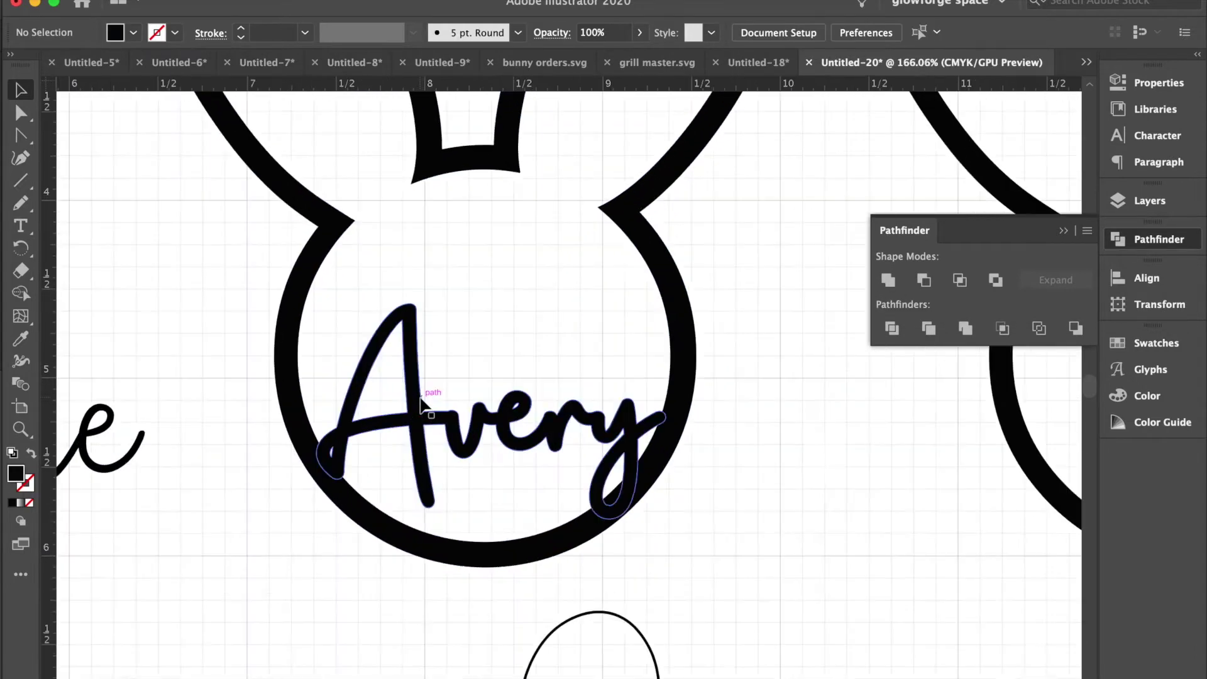
left_click(466, 433)
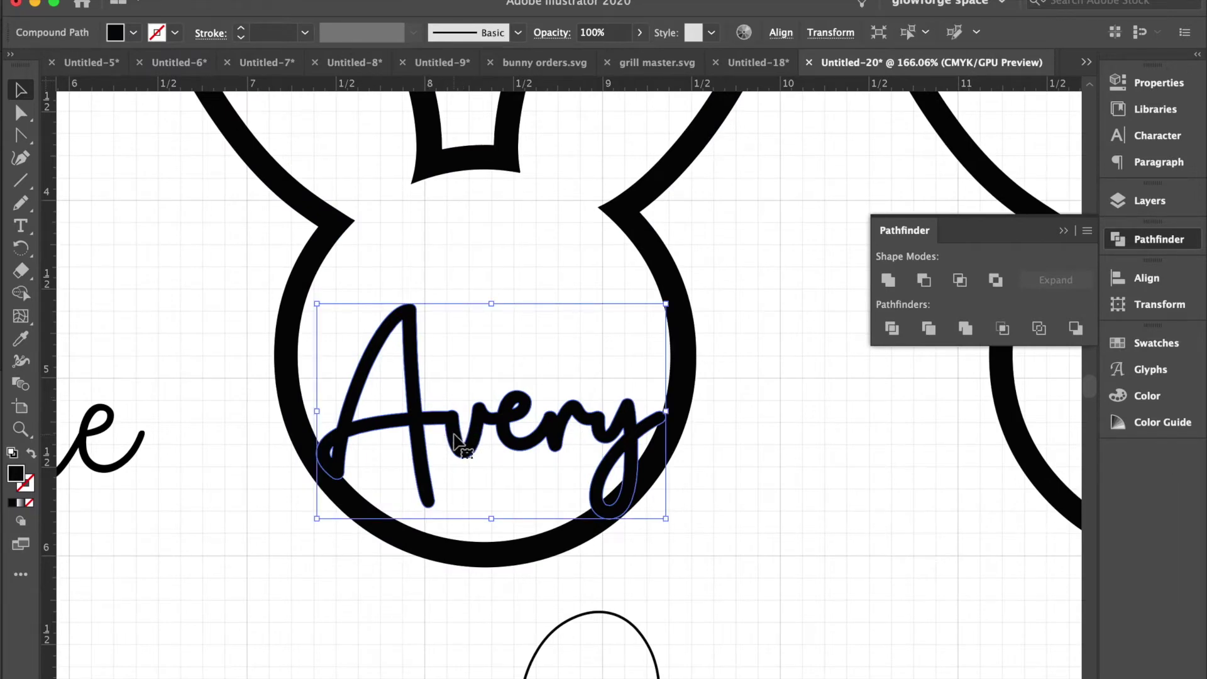
key("Up")
key("Up")
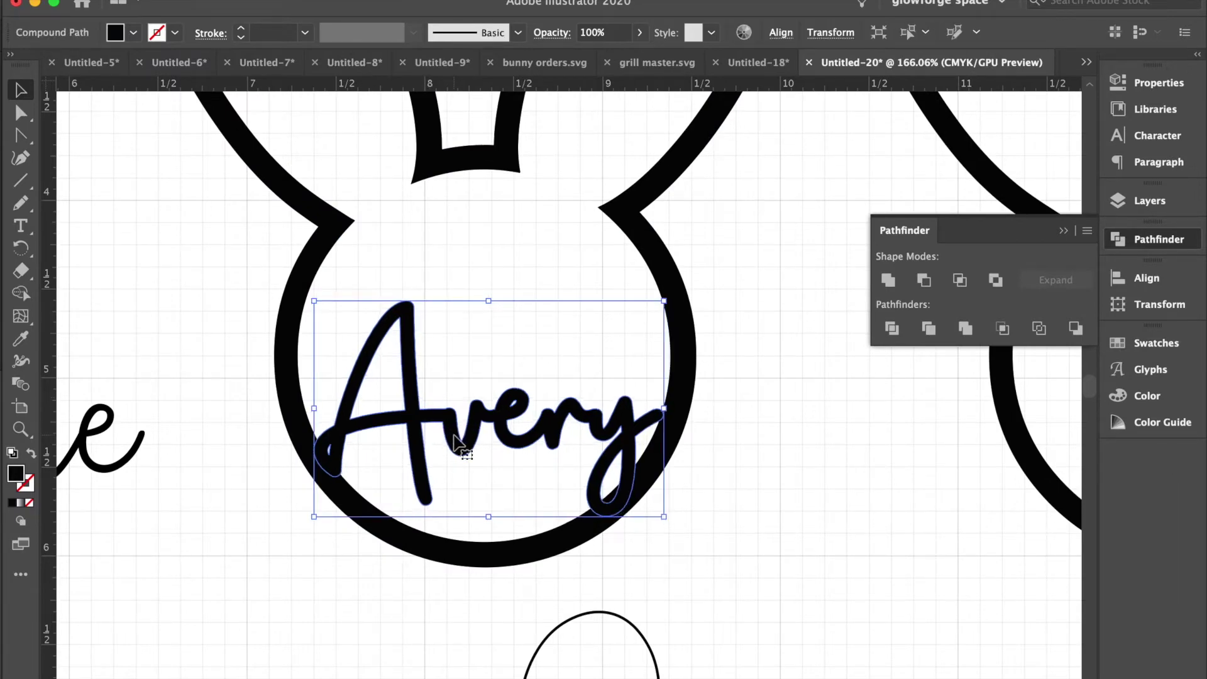
key("Right")
key("Up")
key("Up")
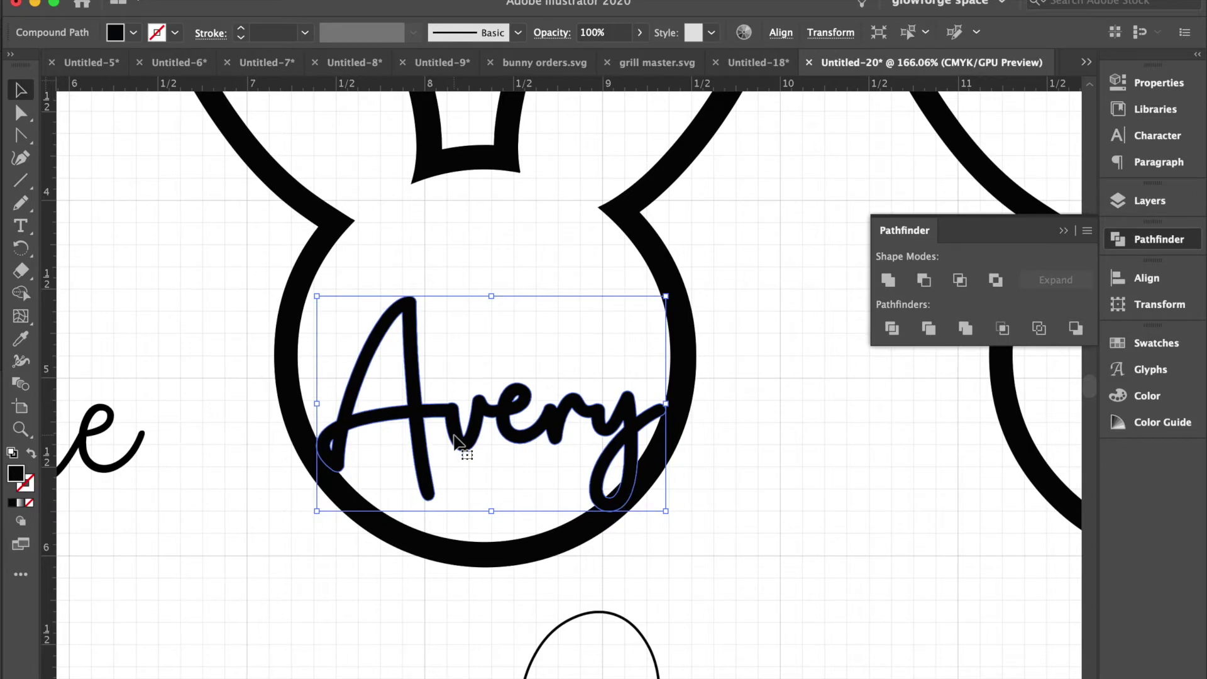
key("Left")
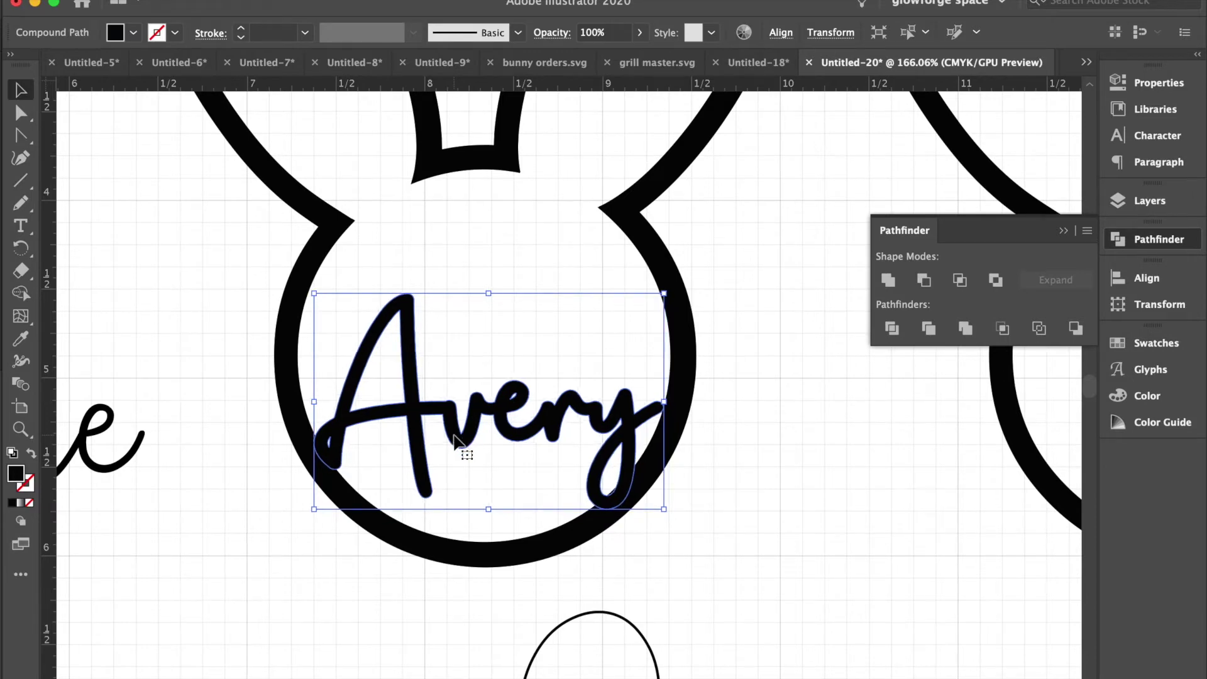
left_click(696, 483)
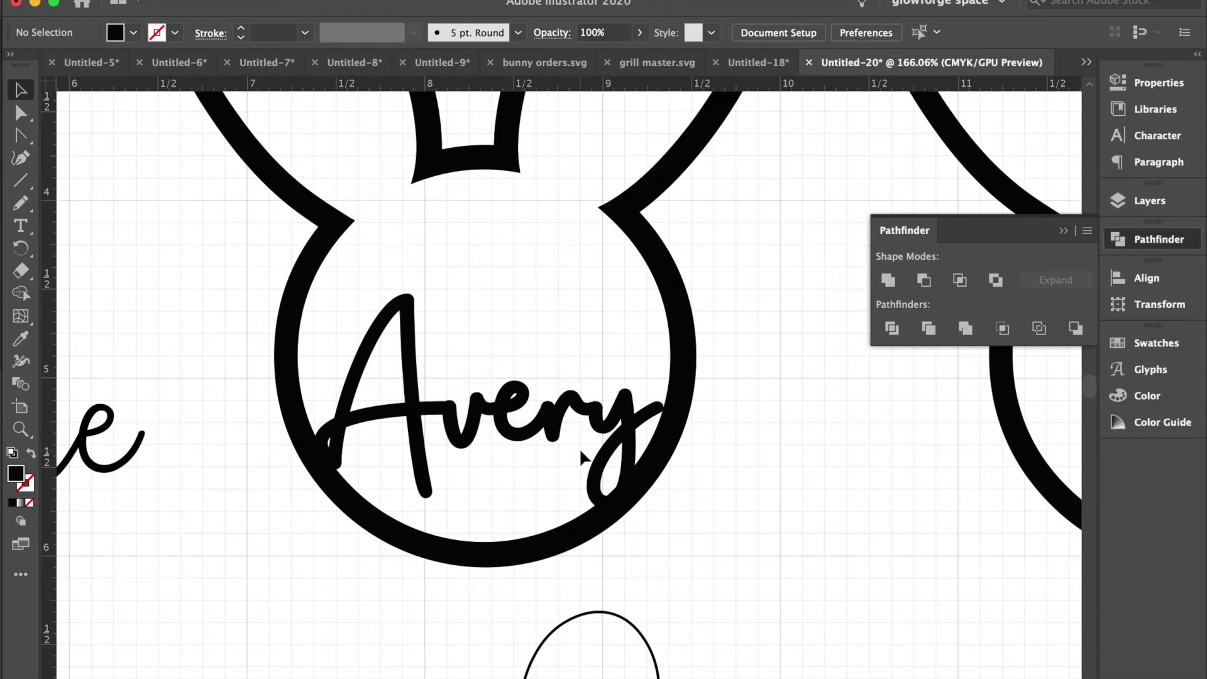
left_click_drag(581, 428, 598, 429)
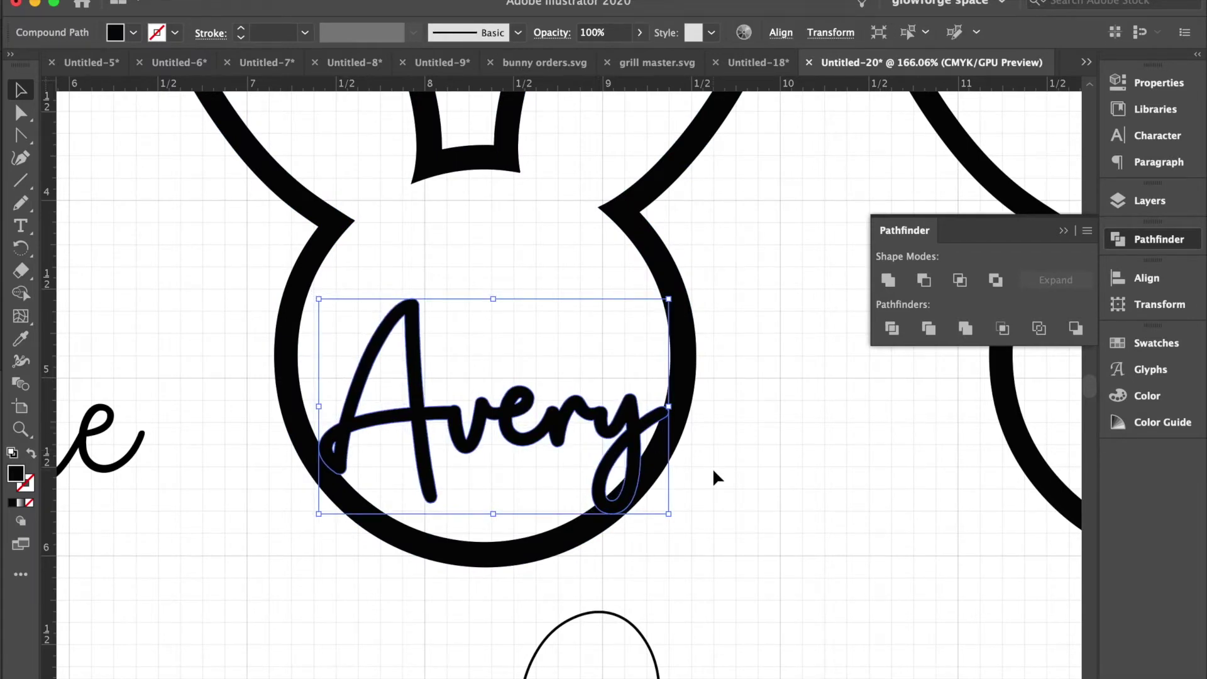
left_click(736, 482)
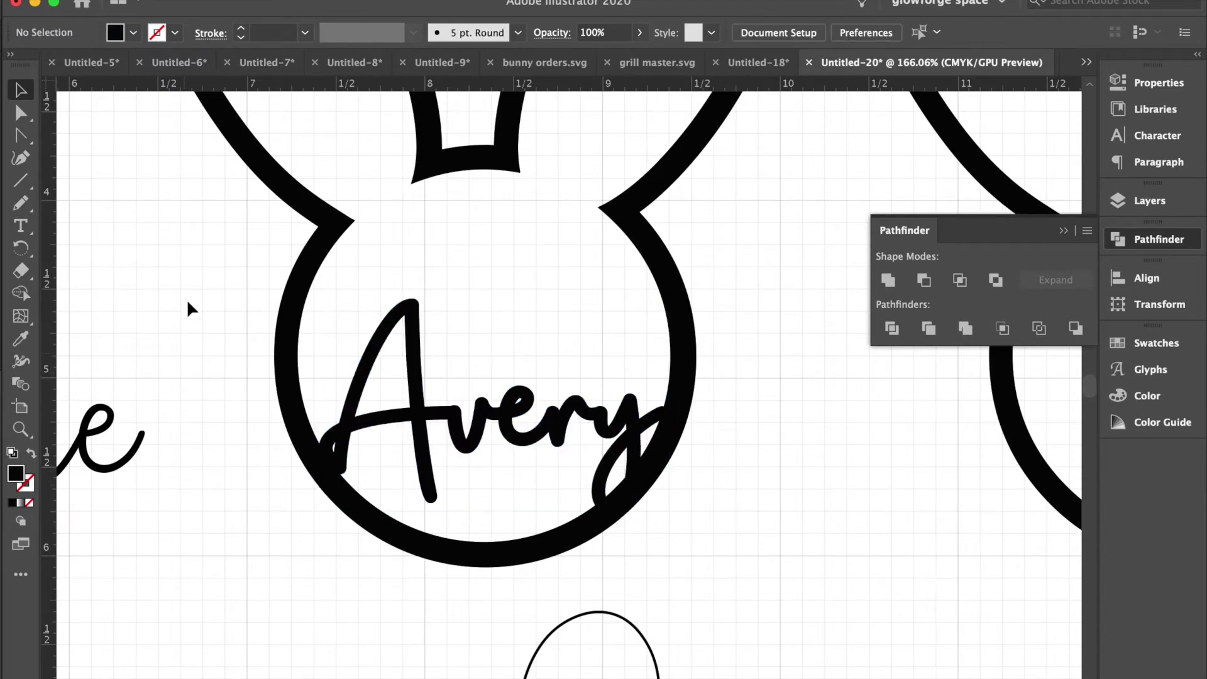
Select the bunny outline and Avery together and unite them into one compound path.
left_click_drag(194, 267, 706, 464)
left_click_drag(746, 502, 748, 505)
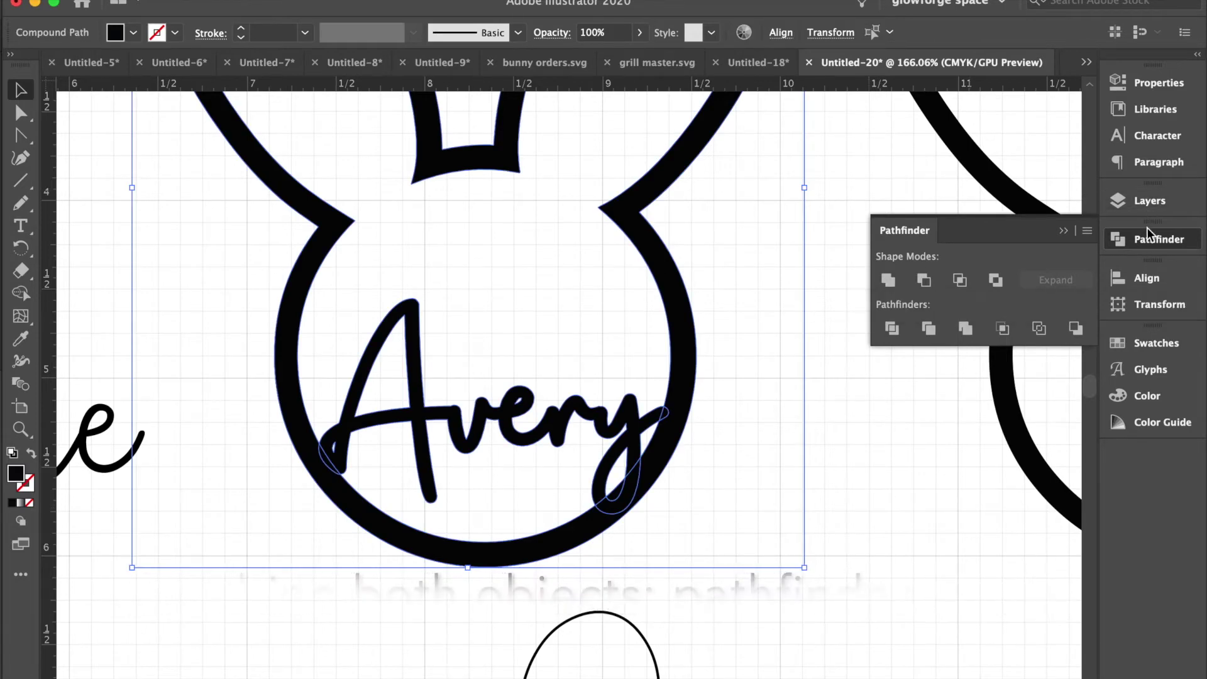
left_click(888, 280)
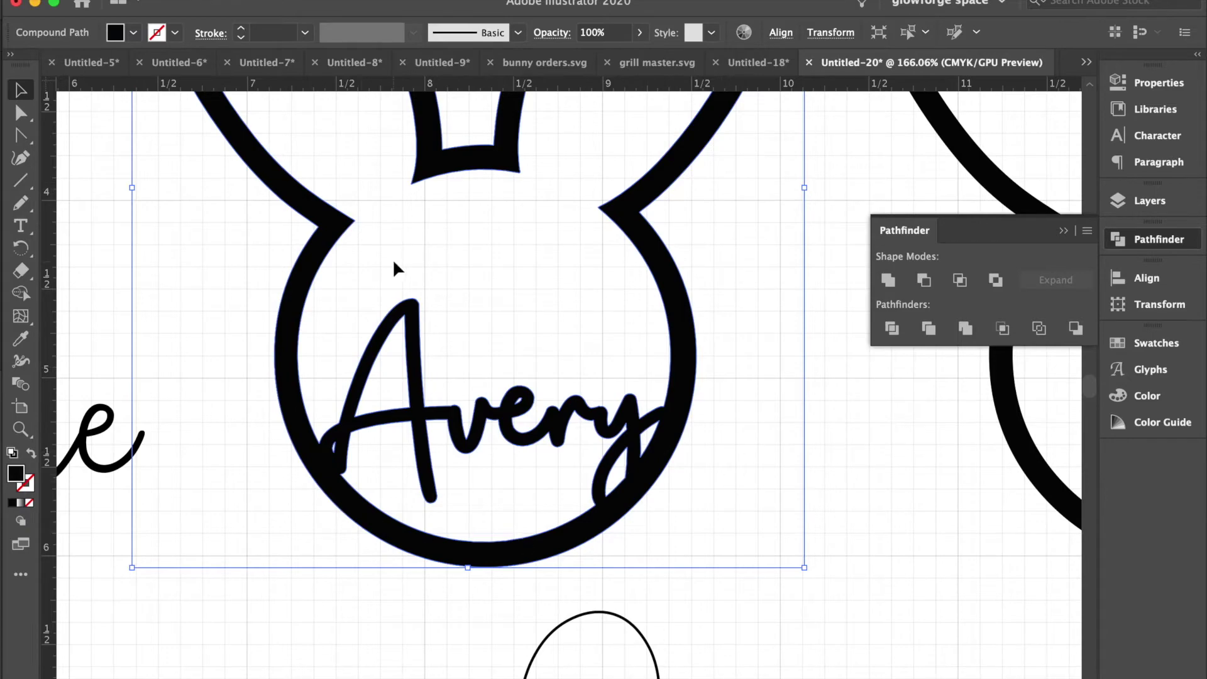
scroll(481, 277, "down", 3)
scroll(481, 277, "up", 2)
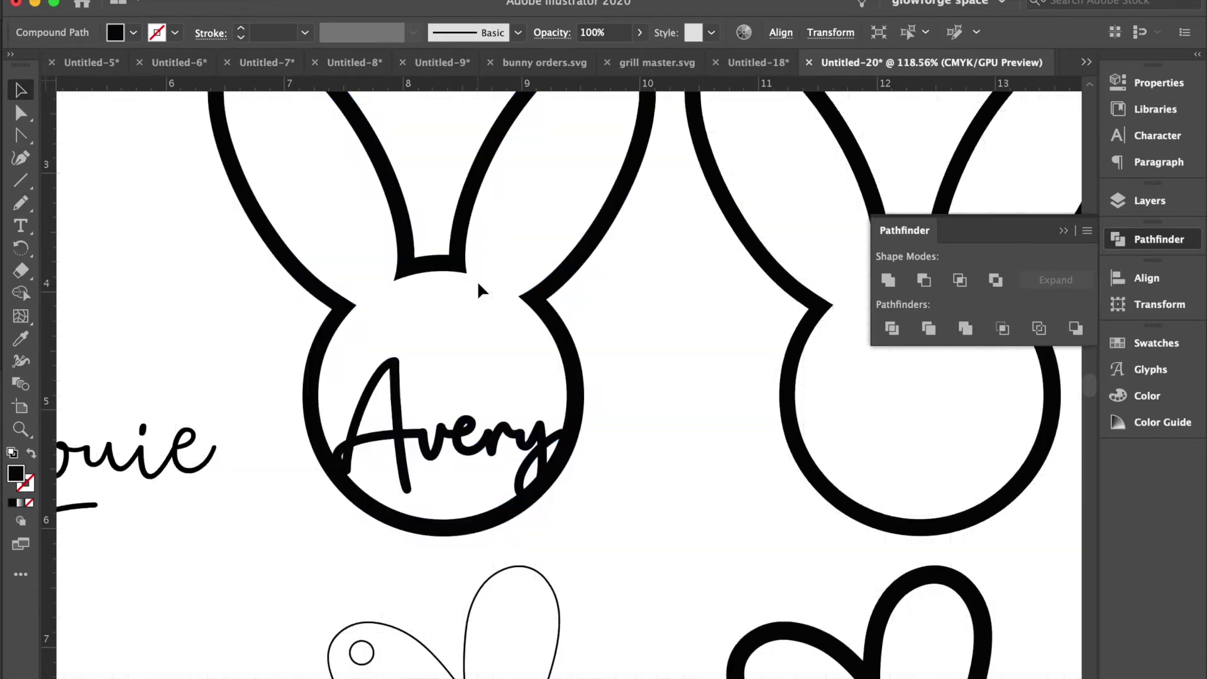
scroll(477, 280, "up", 1)
scroll(477, 280, "right", 1)
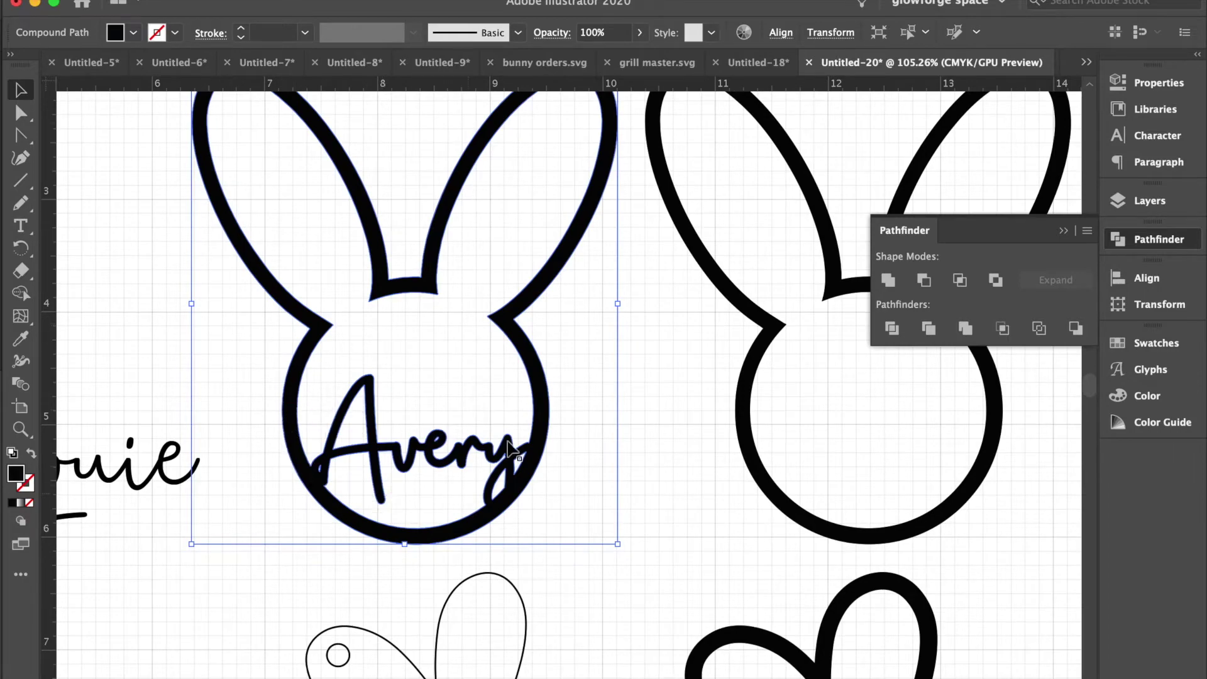
left_click(125, 575)
Duplicate Louie so one copy sits right of the second bunny and another at the lower right.
scroll(125, 577, "down", 5)
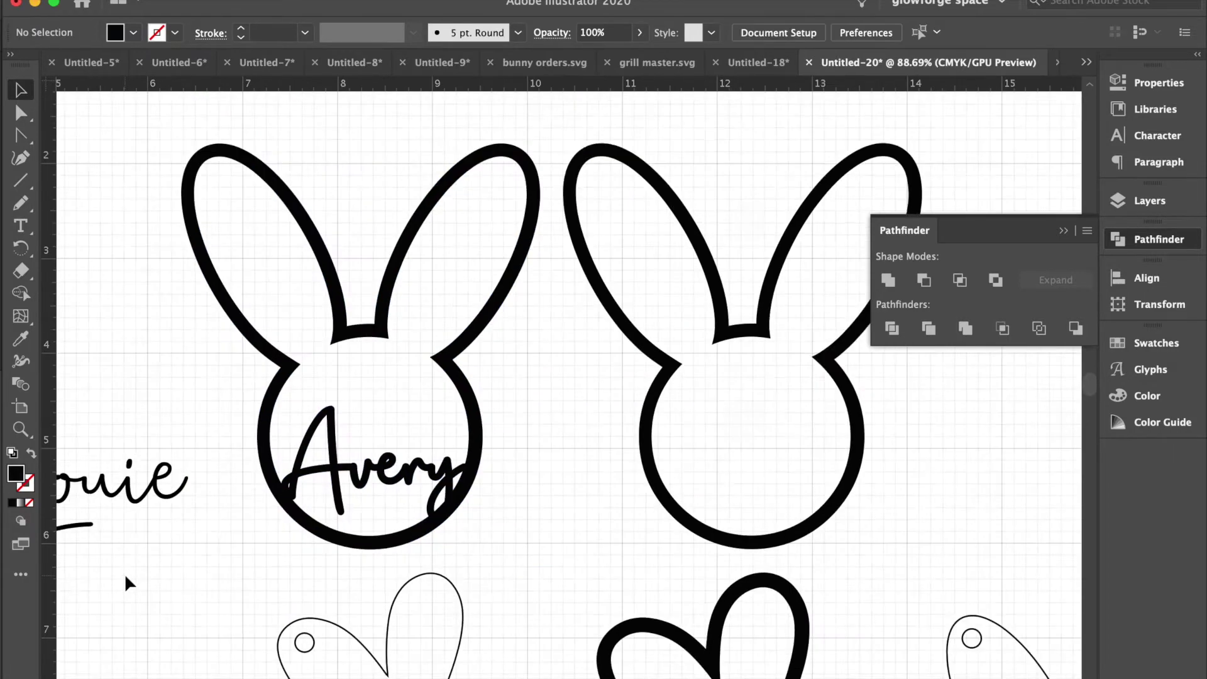
scroll(129, 569, "down", 1)
scroll(129, 569, "left", 2)
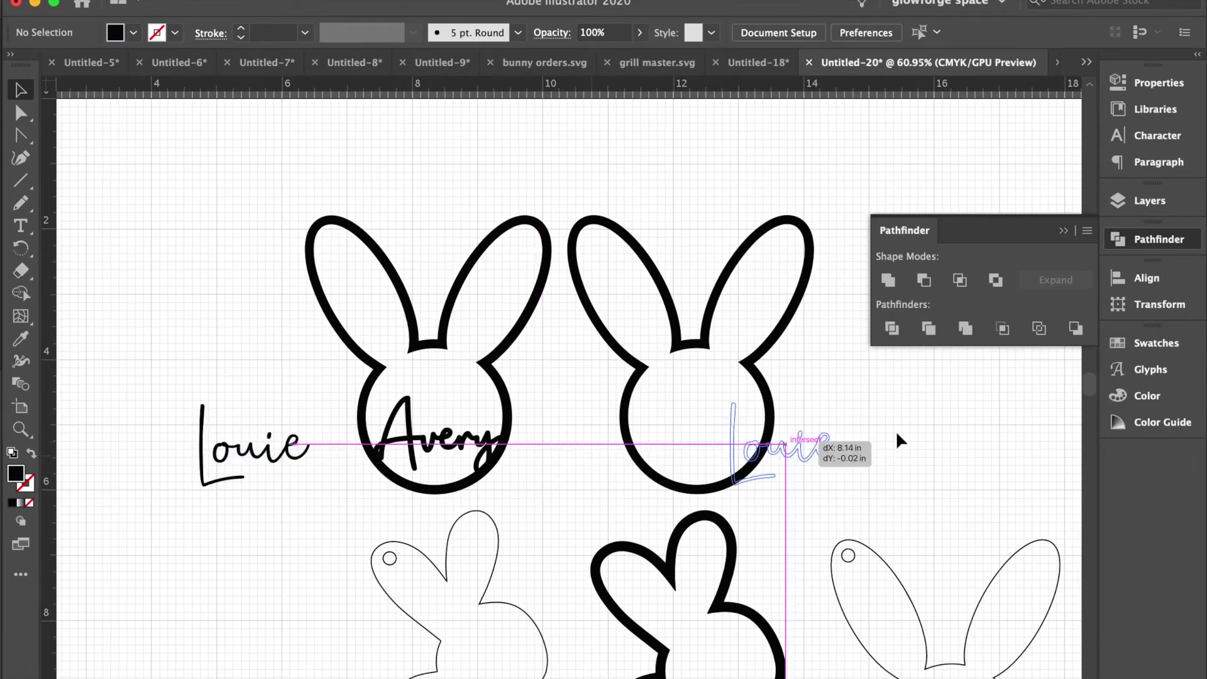
left_click_drag(896, 430, 843, 405)
scroll(843, 406, "right", 10)
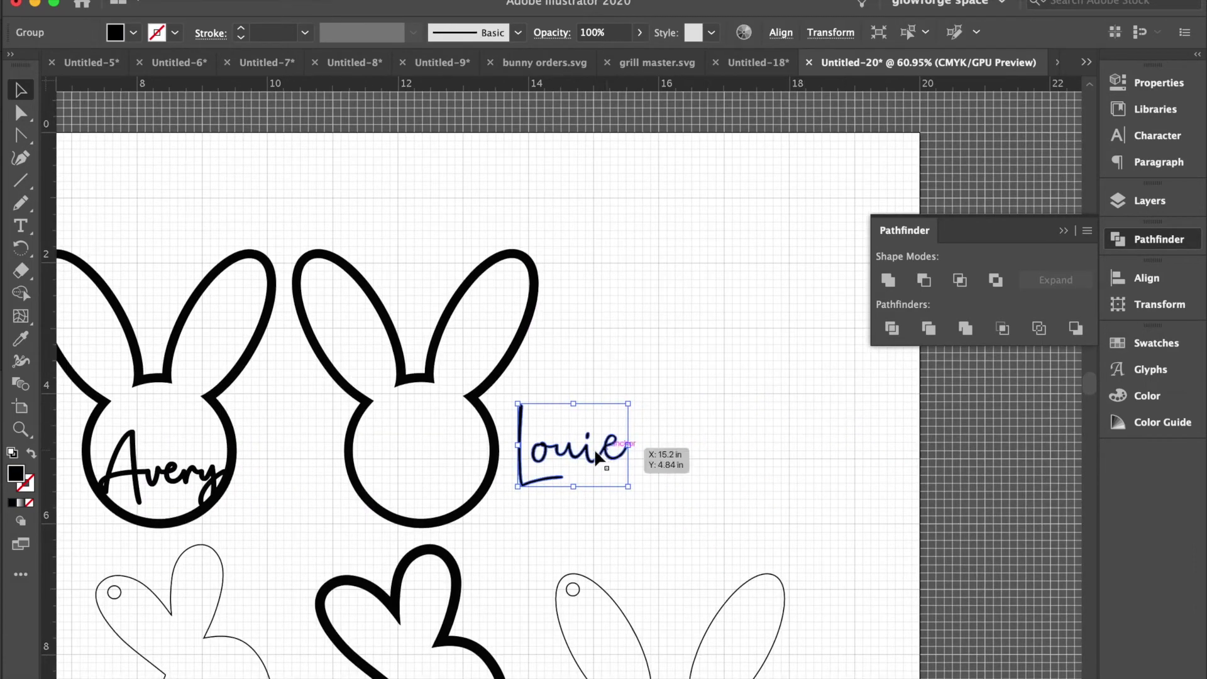
left_click_drag(596, 453, 579, 434)
left_click_drag(789, 453, 842, 535)
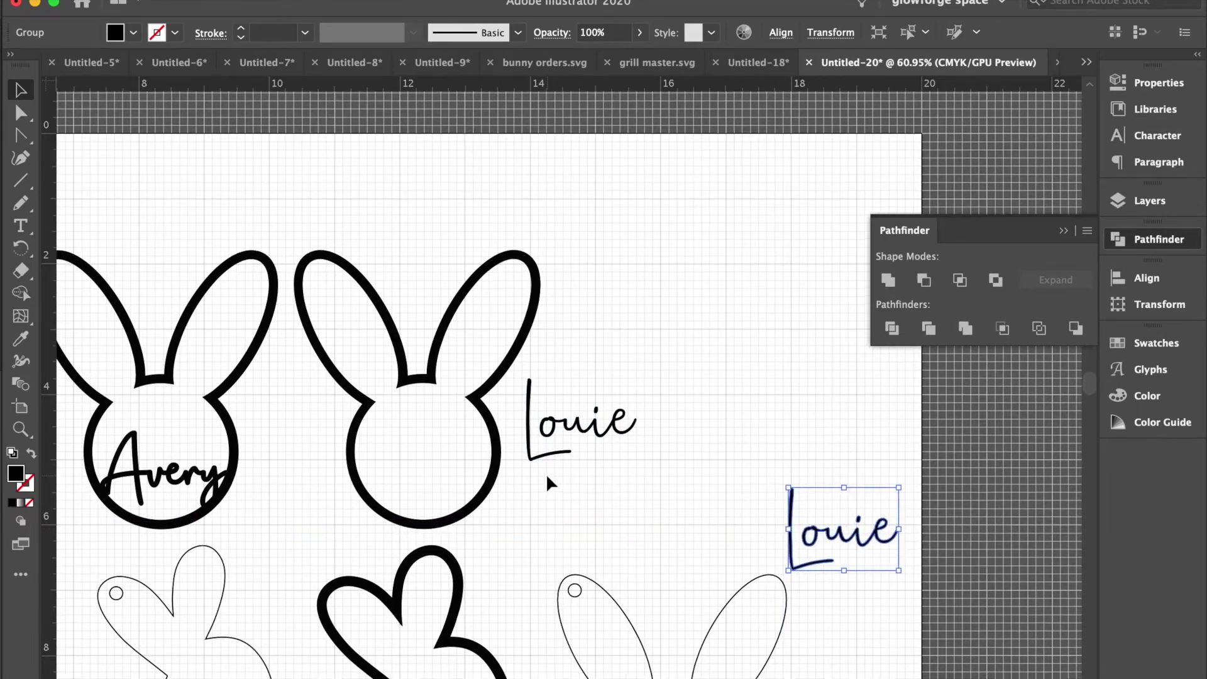
scroll(506, 421, "up", 3)
scroll(505, 421, "left", 3)
scroll(506, 422, "down", 1)
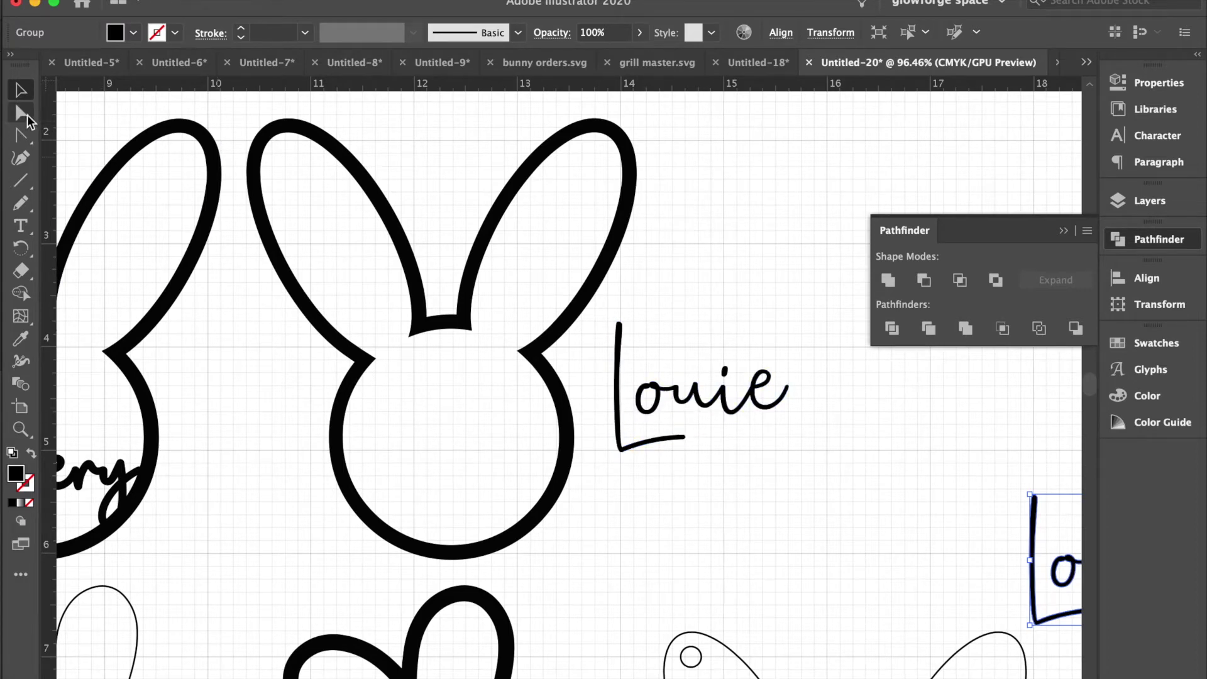
left_click(742, 412)
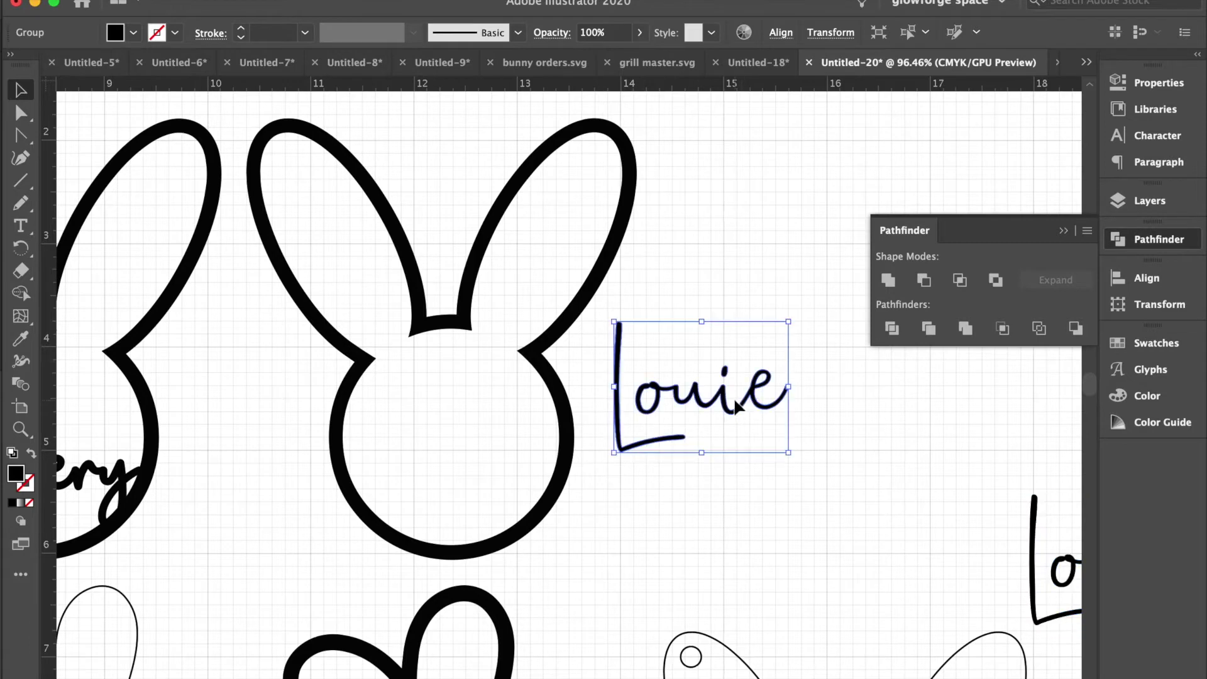
Ungroup Louie and nudge the 'ouie' letters up and right to meet the L.
right_click(722, 392)
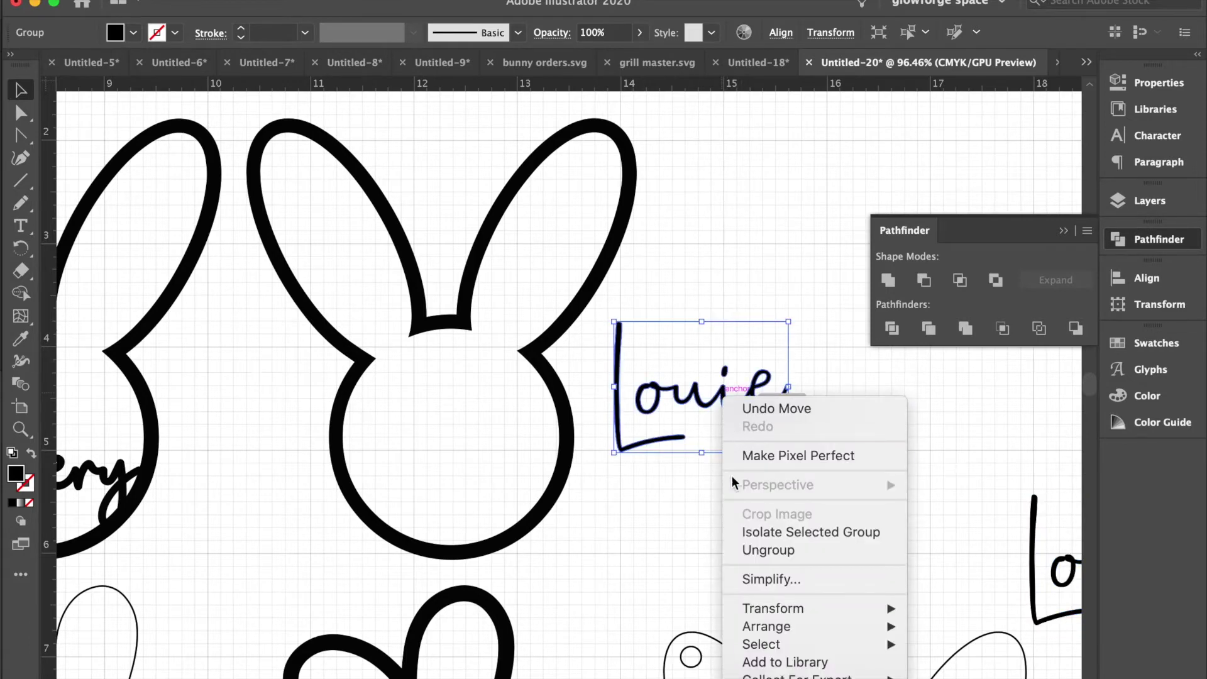
left_click(747, 548)
left_click(685, 504)
mouse_move(708, 392)
left_mouse_down()
mouse_move(730, 413)
mouse_move(716, 399)
left_mouse_up()
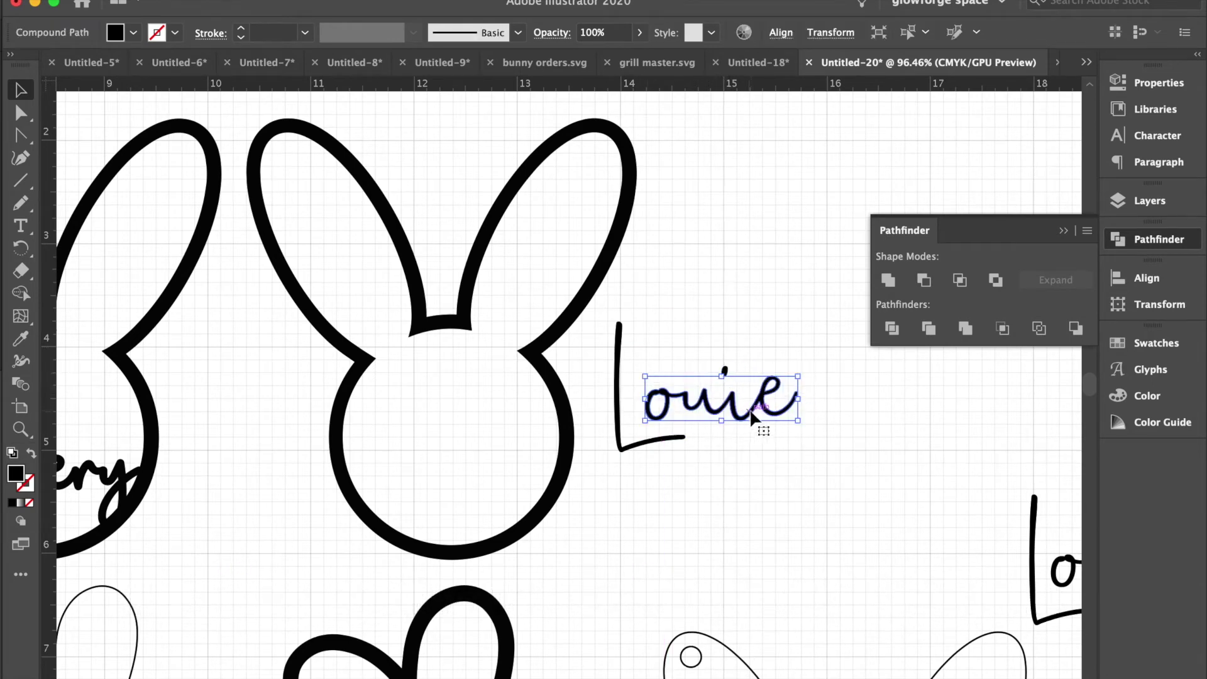
left_click_drag(701, 382, 719, 400)
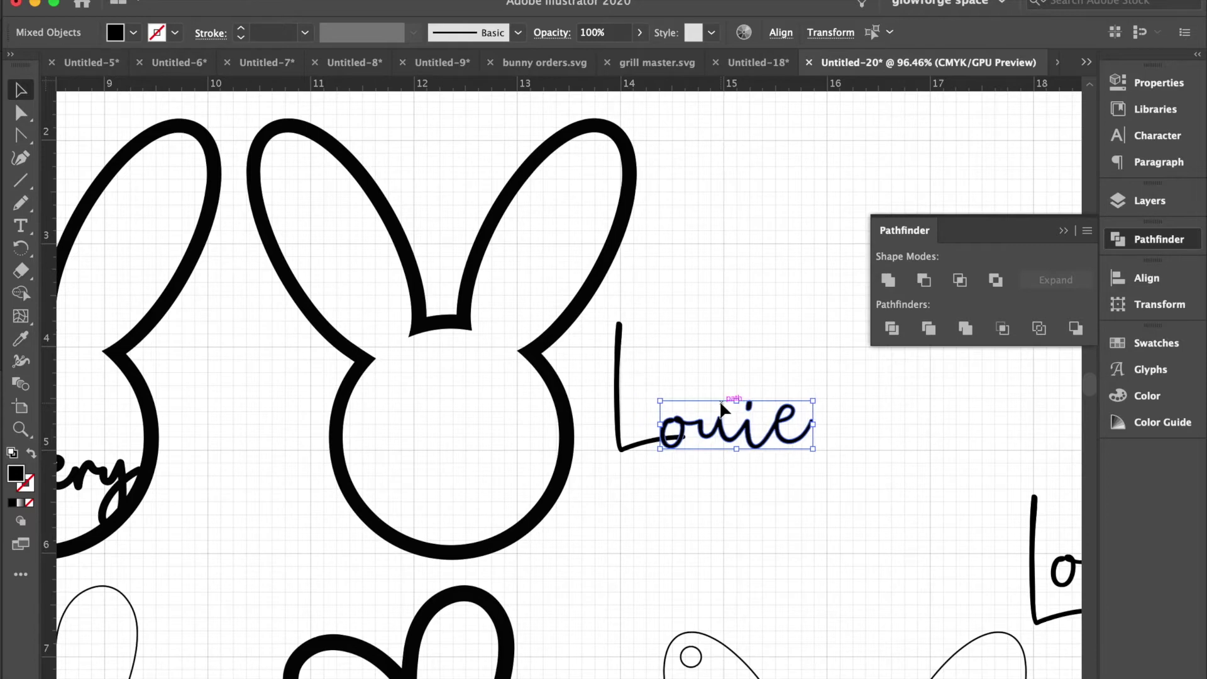
key("Right")
key("Right")
key("Up")
key("Up")
key("Up")
key("Up")
key("Up")
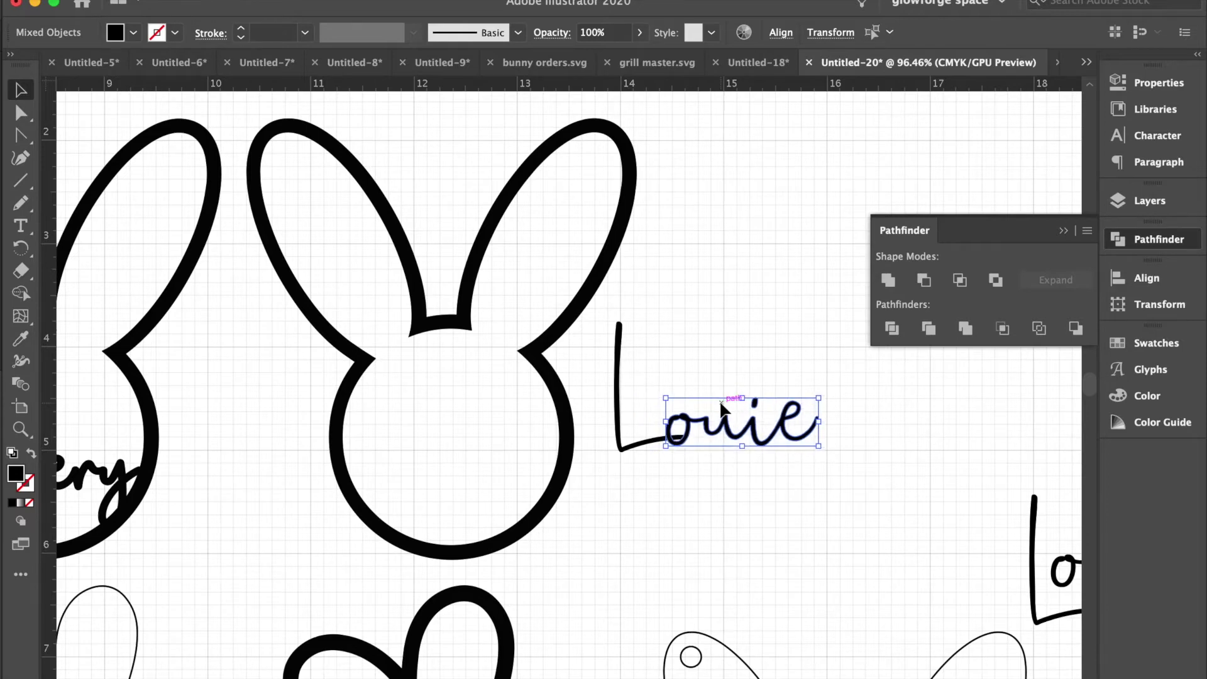
key("Up")
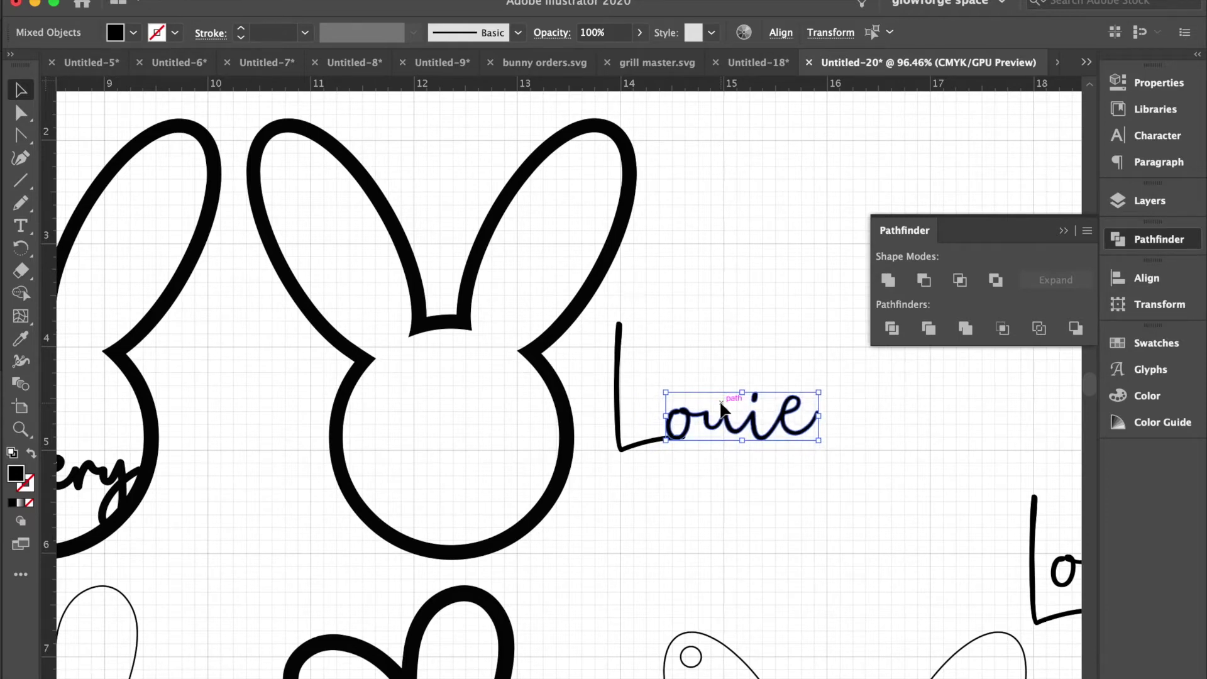
Select the whole Louie lettering and unite it into one shape.
left_click(687, 530)
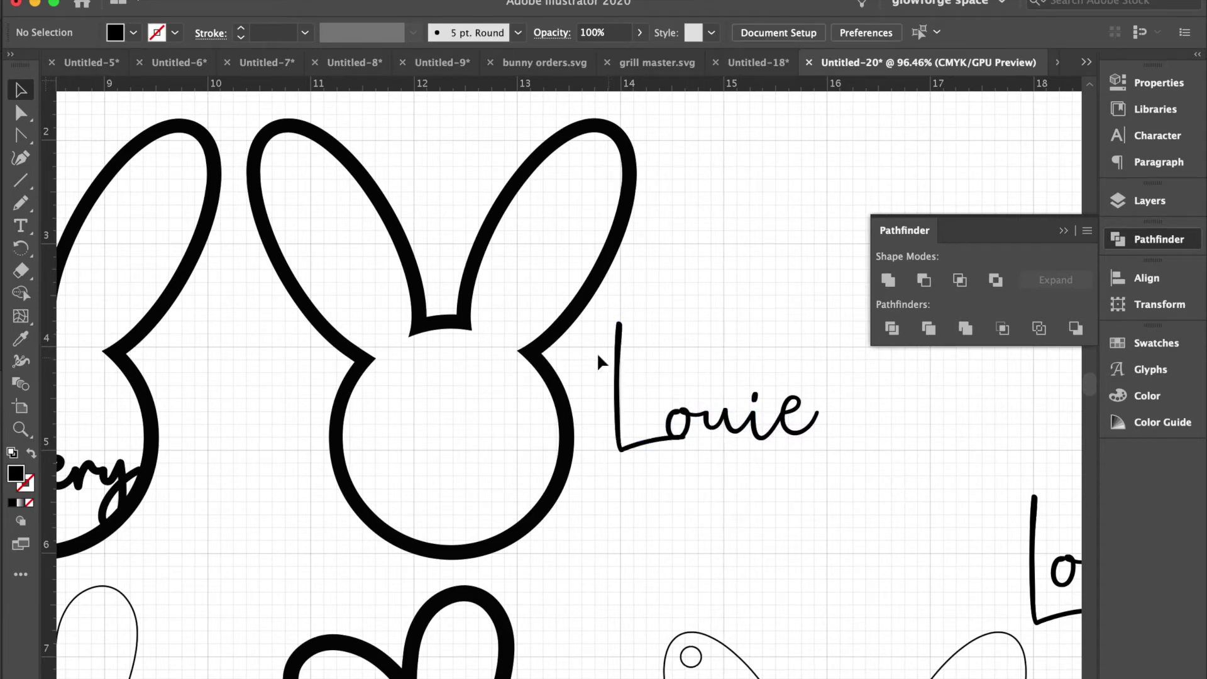
left_click_drag(849, 444, 849, 444)
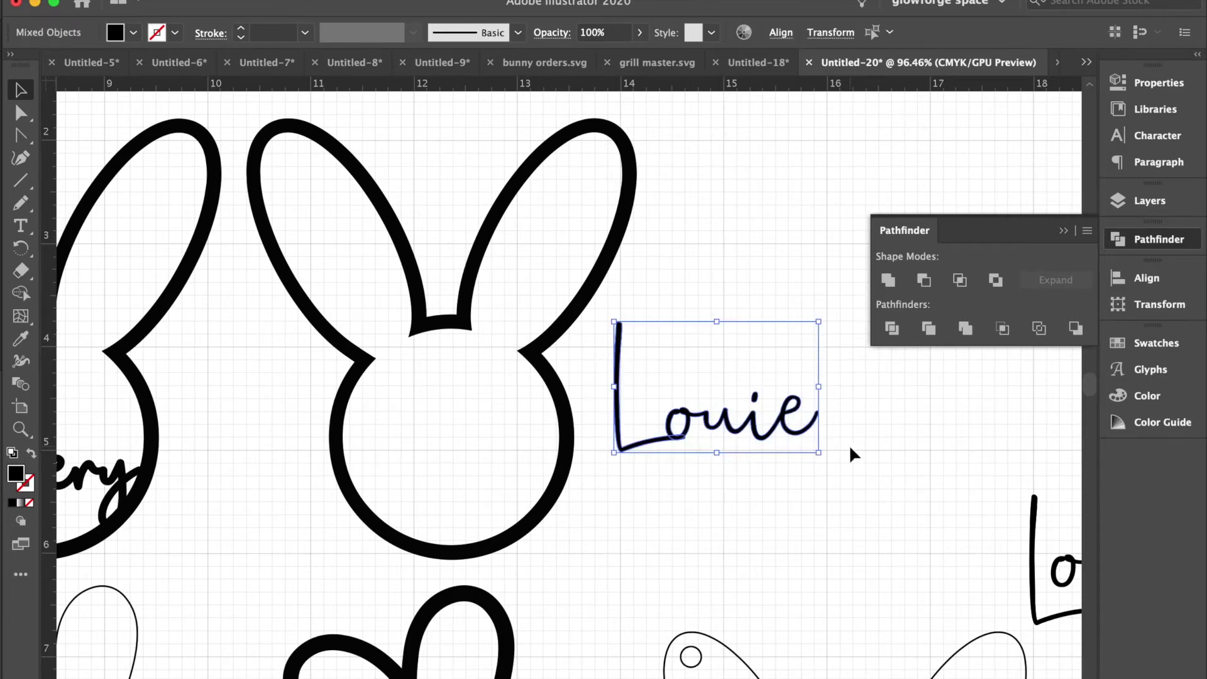
left_click(887, 278)
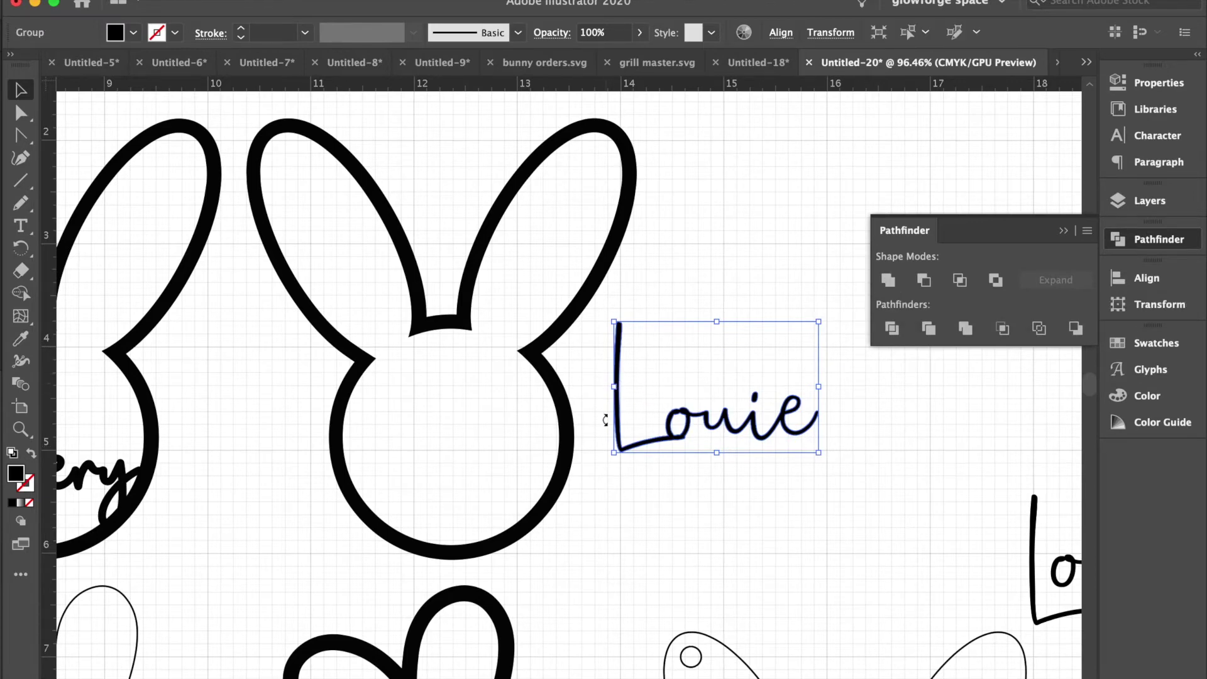
Give the Louie lettering a 3 pt stroke.
left_click(742, 494)
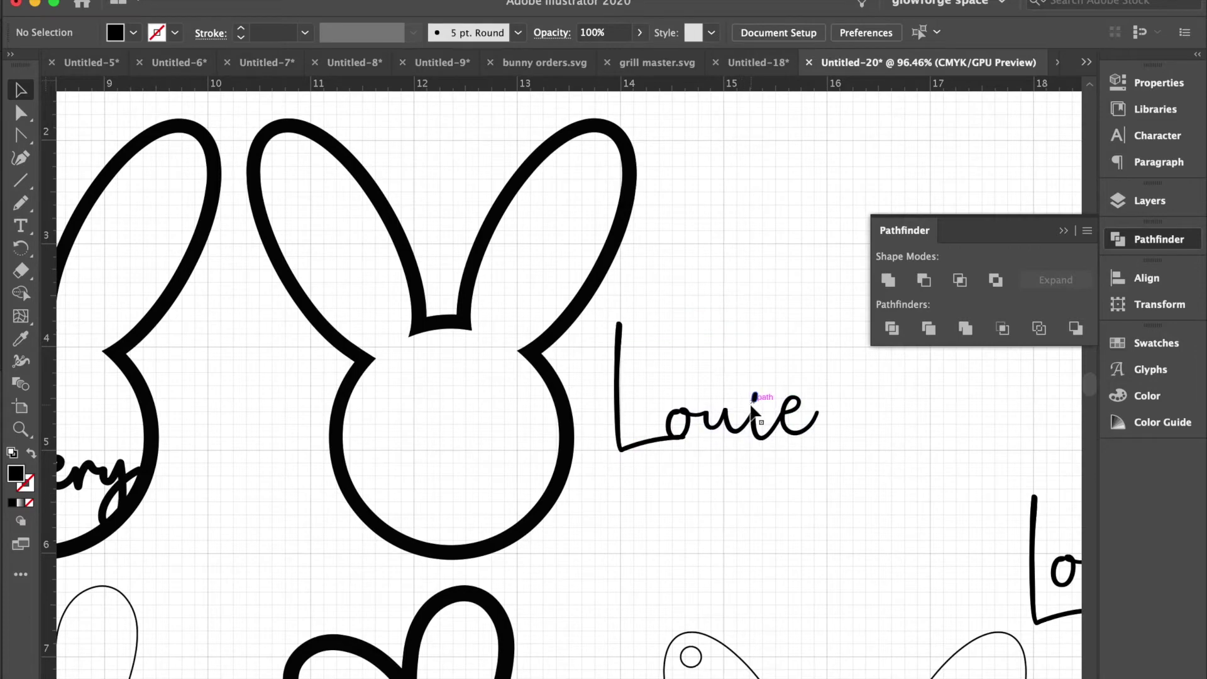
scroll(754, 408, "up", 5)
scroll(758, 393, "right", 5)
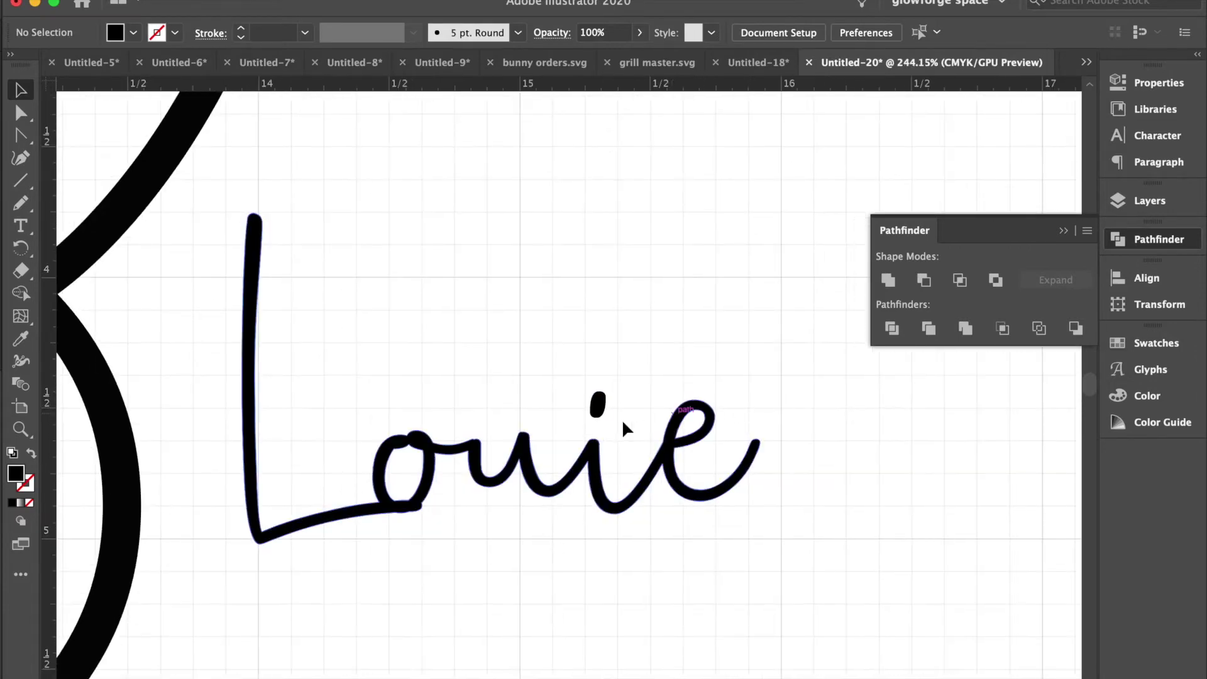
scroll(488, 416, "down", 2)
scroll(488, 417, "left", 2)
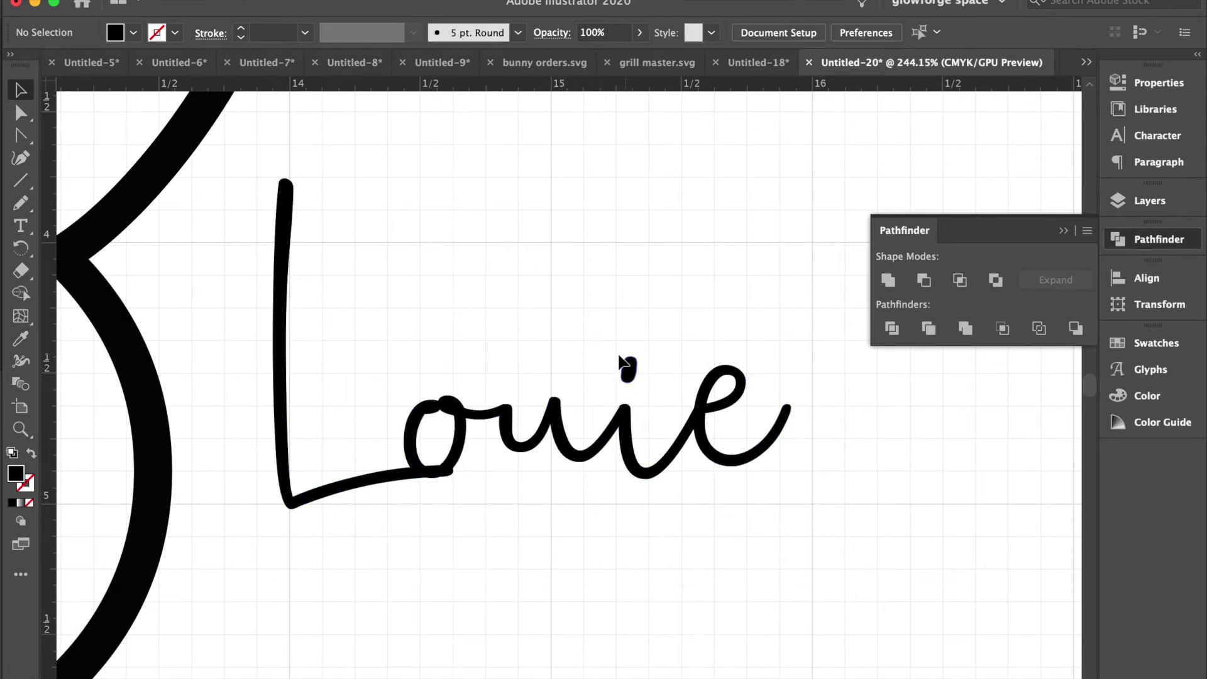
left_click(278, 295)
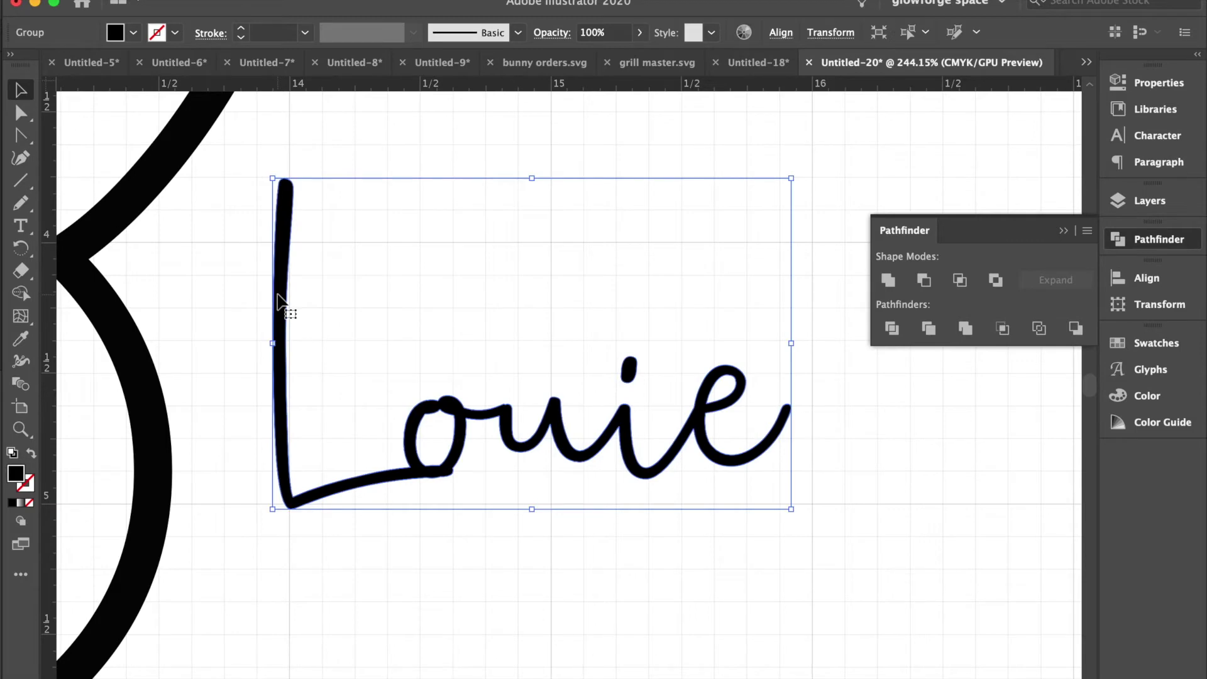
left_click(242, 28)
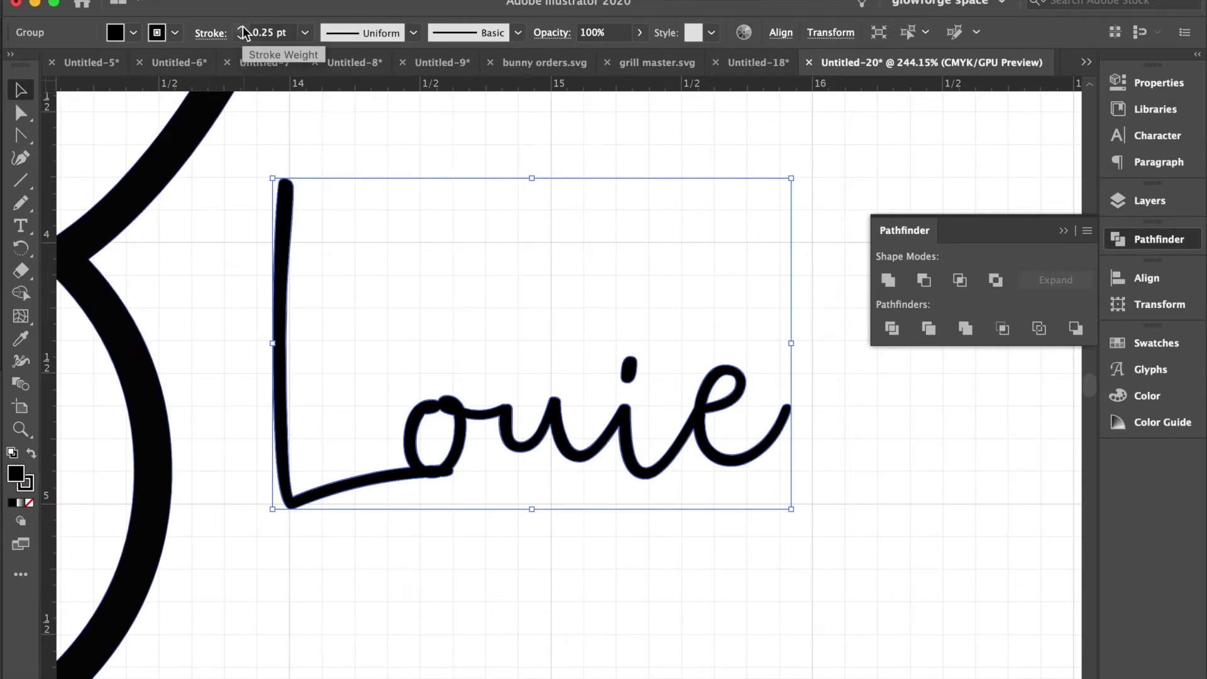
left_click(242, 28)
left_click(242, 28)
left_click(242, 28)
left_click(242, 29)
left_click(242, 28)
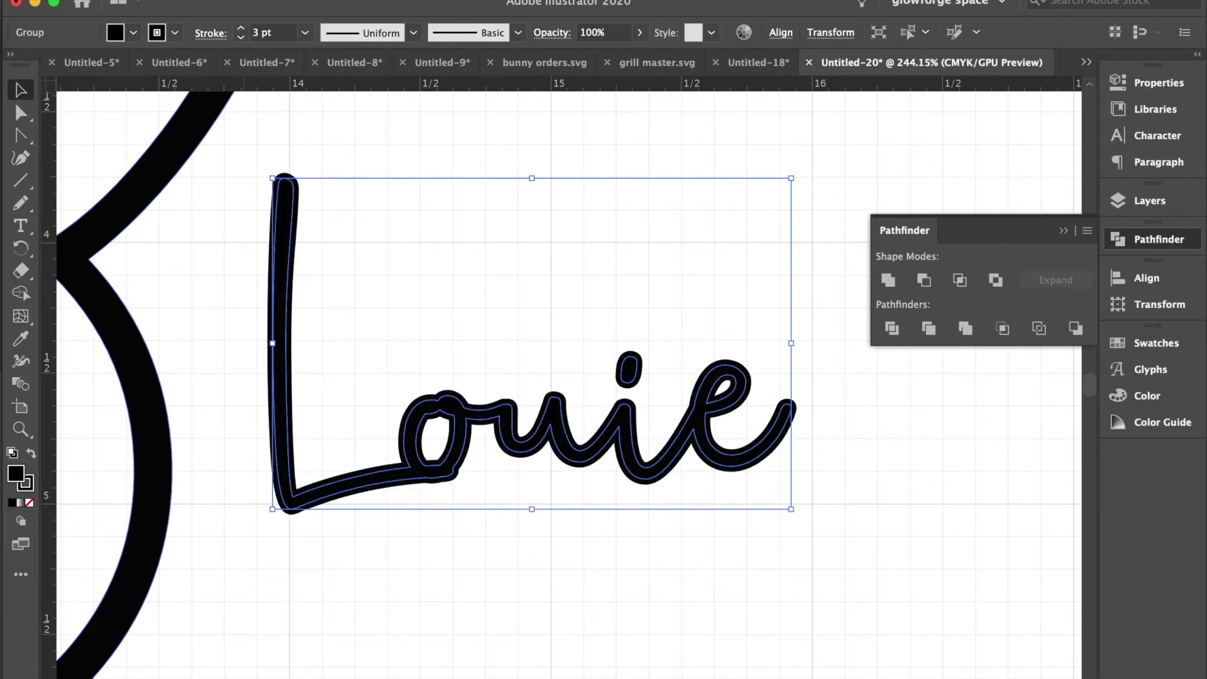
Outline Louie's stroke with Object > Path > Outline Stroke and unite the pieces.
left_click(220, 0)
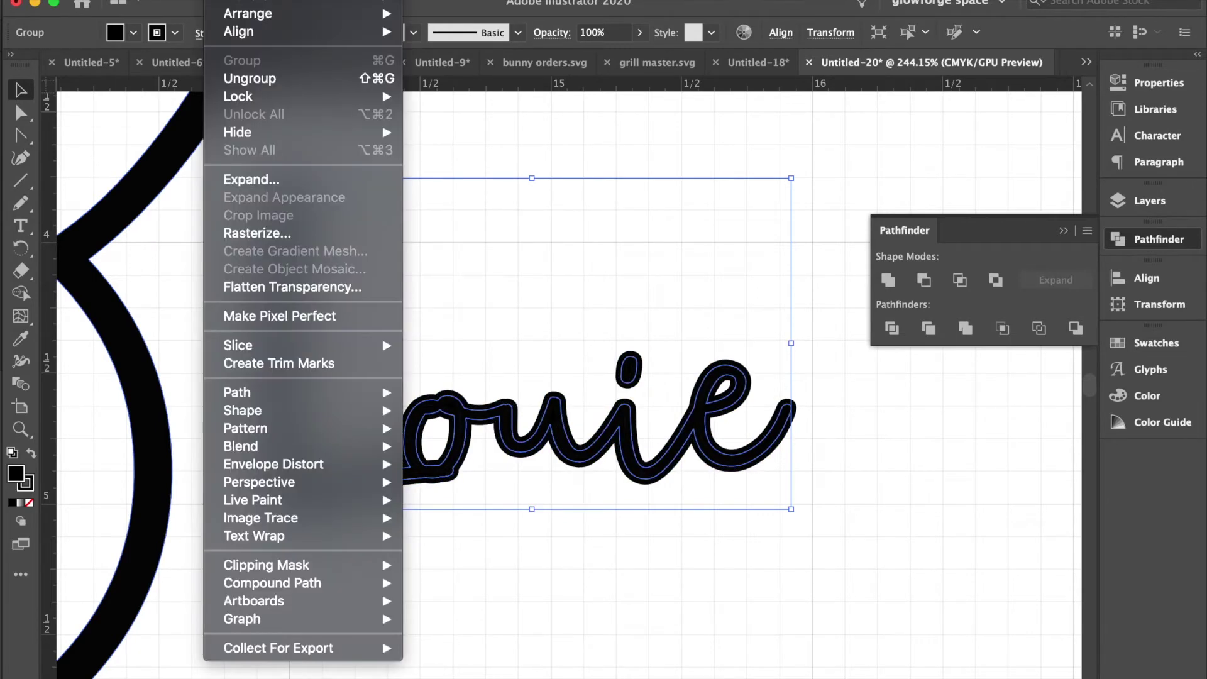
mouse_move(277, 397)
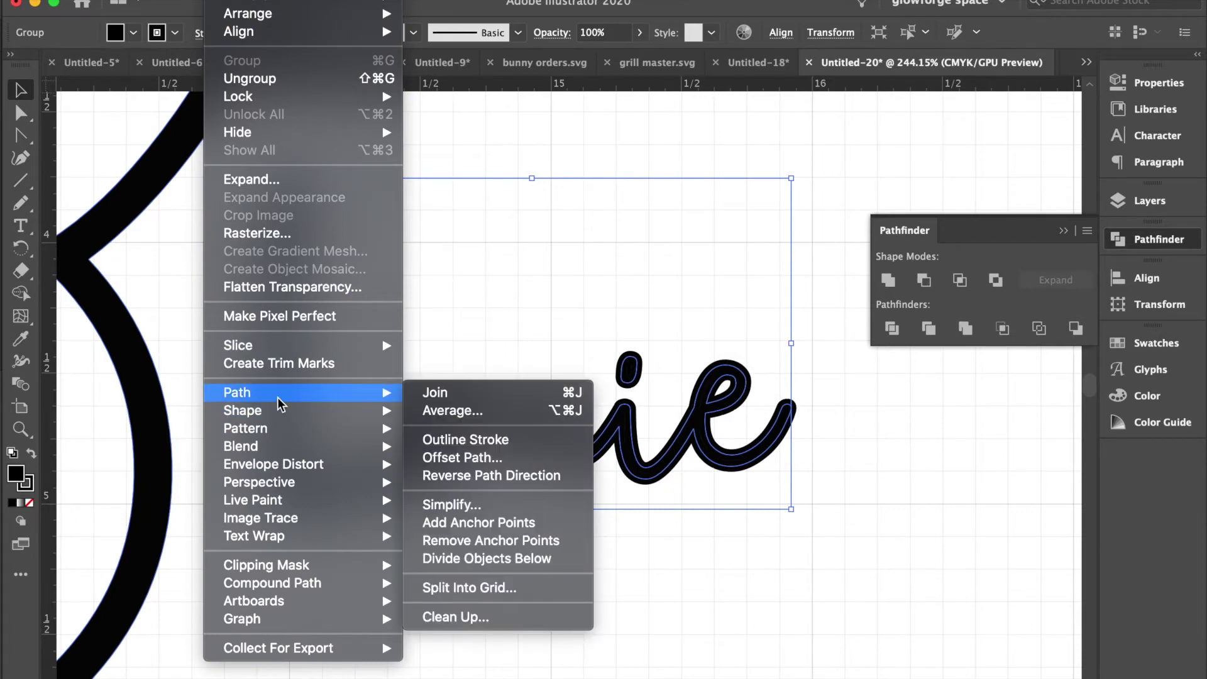
left_click(510, 440)
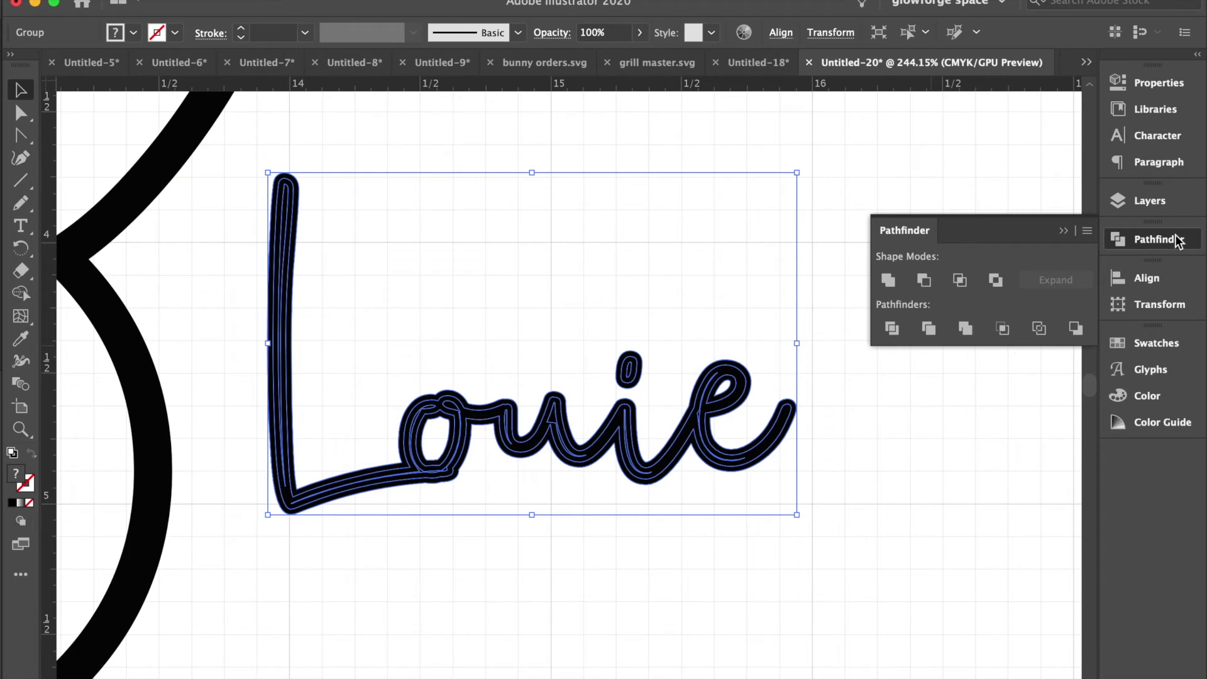
left_click(888, 280)
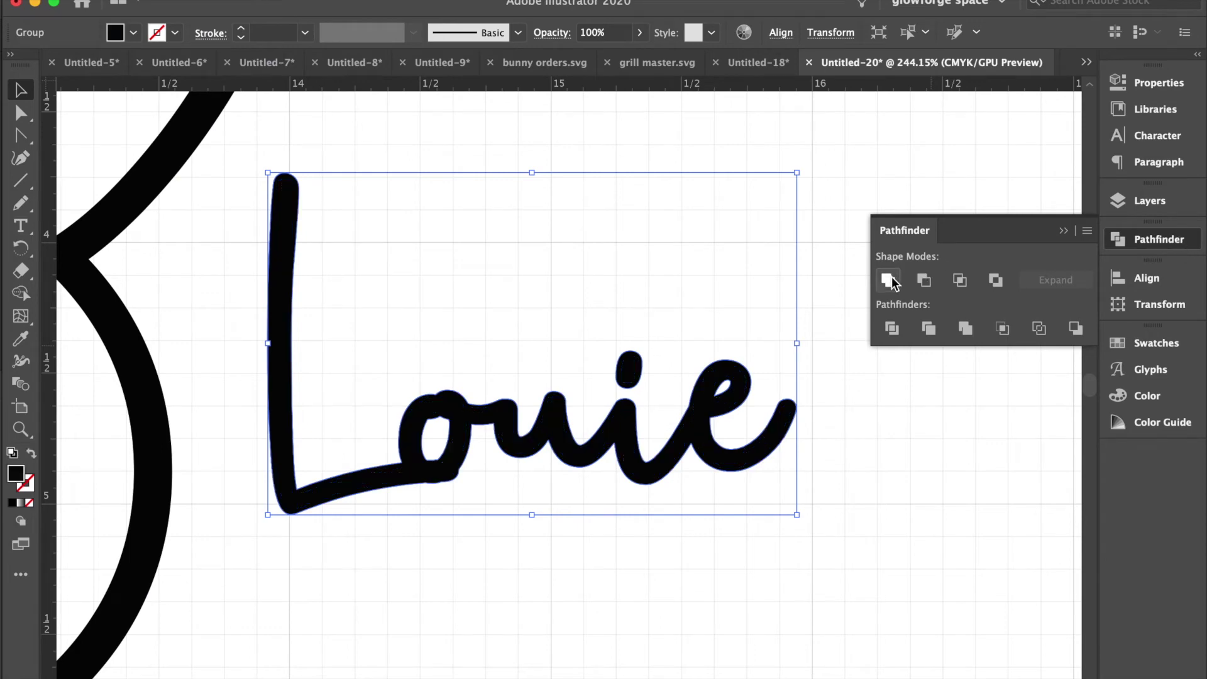
left_click(549, 563)
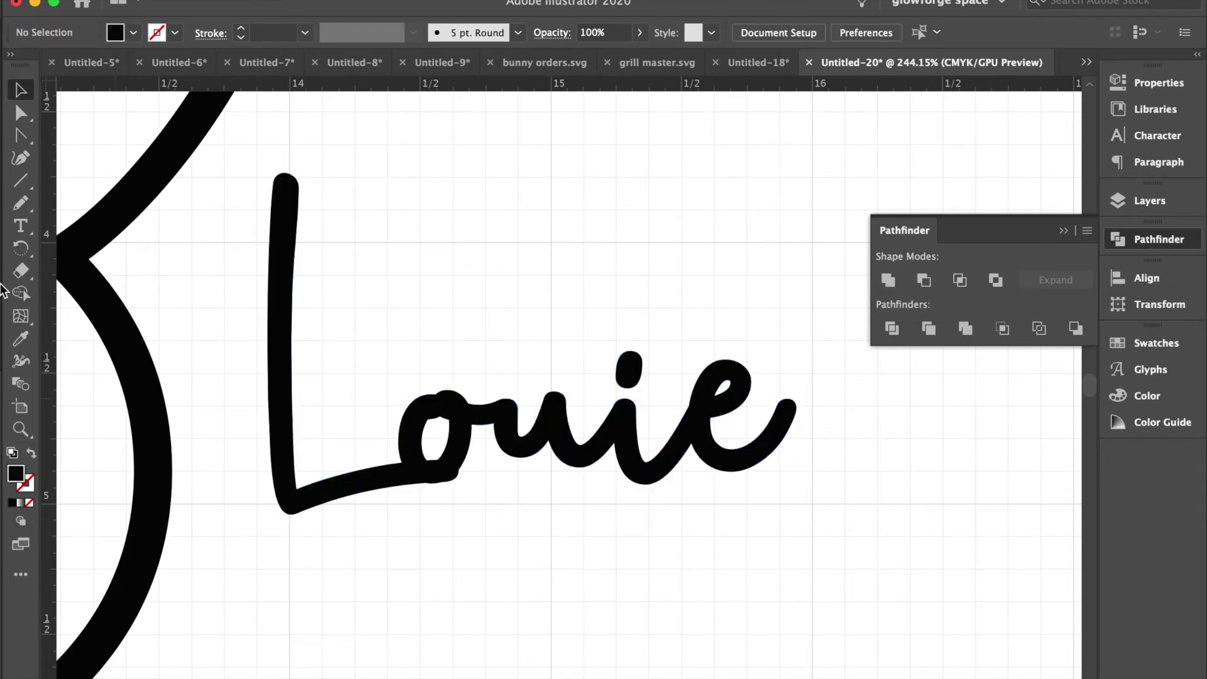
Draw a pencil stem joining the i's dot to its base and give it a 2 pt stroke.
left_click(21, 205)
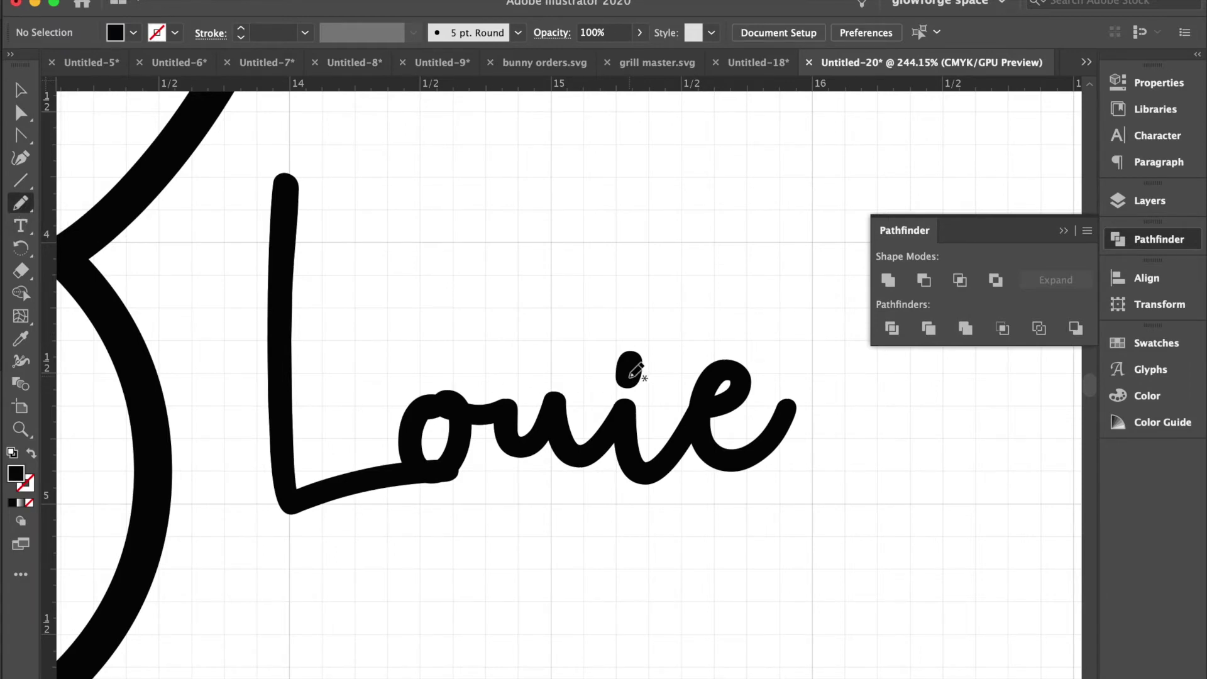
left_click_drag(629, 377, 629, 409)
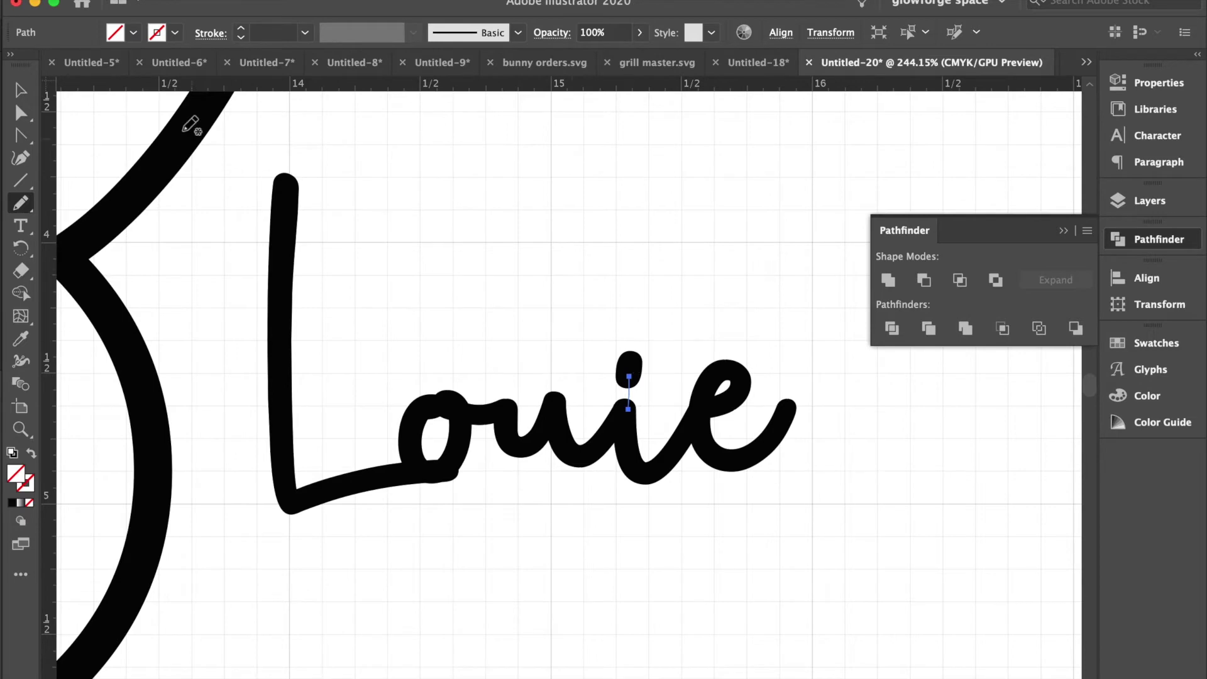
left_click(239, 28)
left_click(239, 28)
left_click(239, 28)
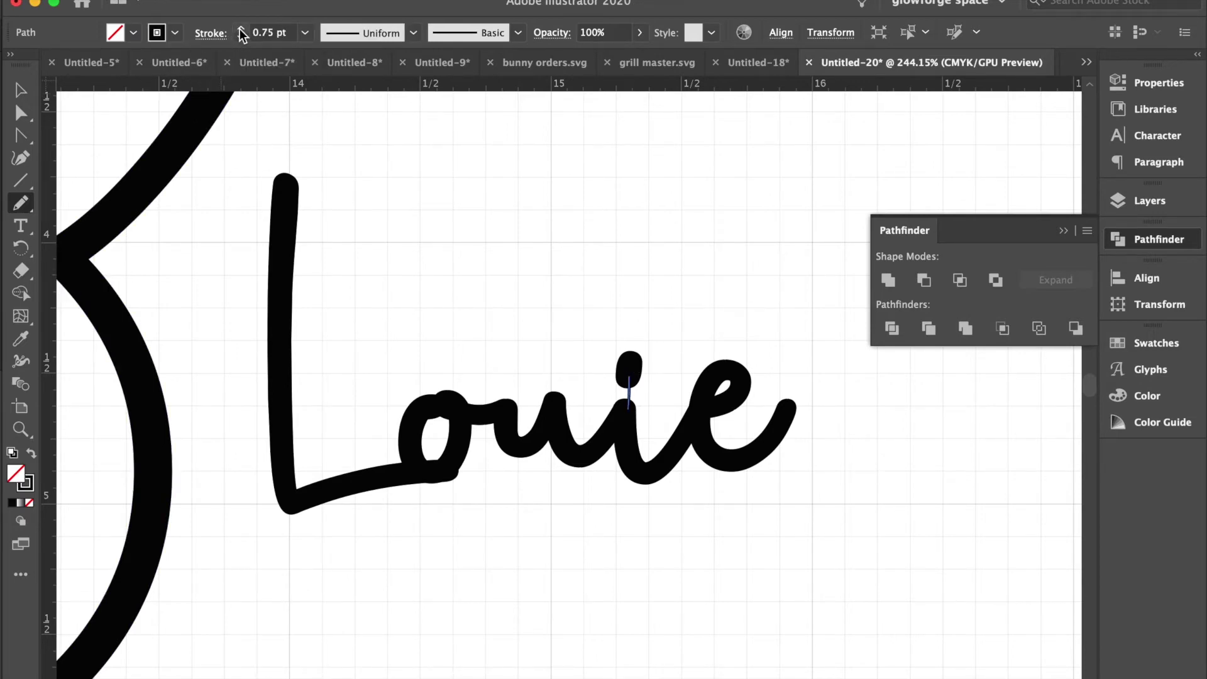
left_click(240, 28)
left_click(239, 28)
Outline the stem's stroke and unite it with the Louie lettering.
left_click(220, 1)
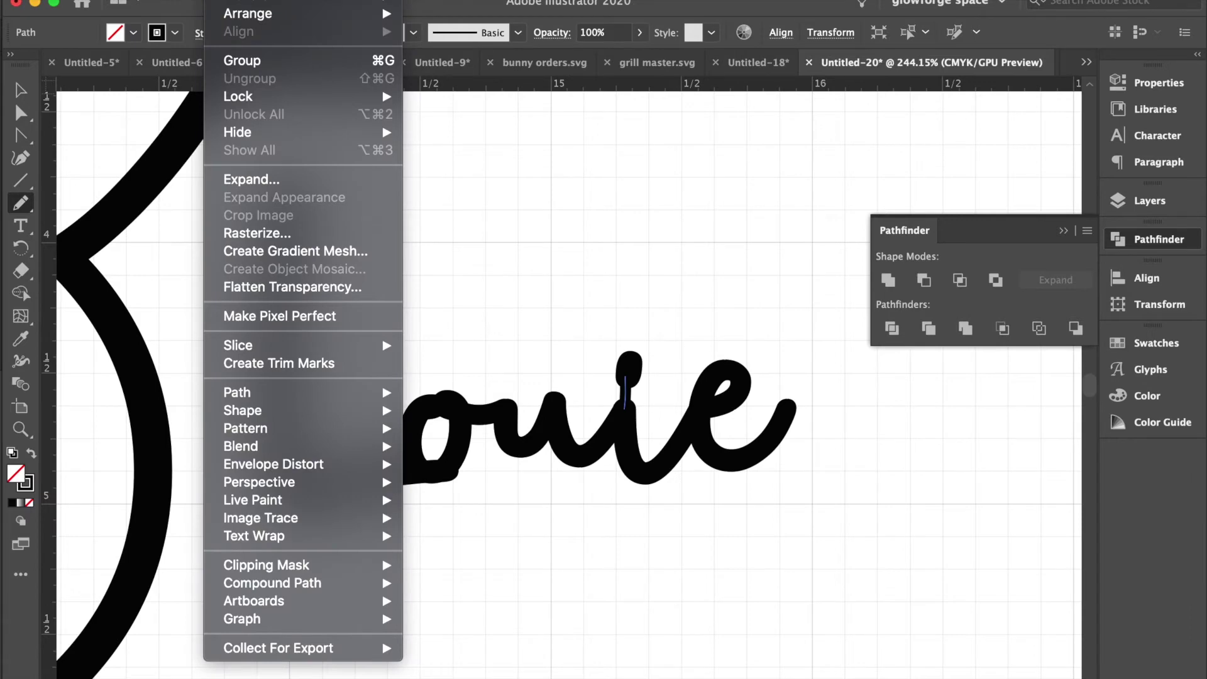
mouse_move(328, 392)
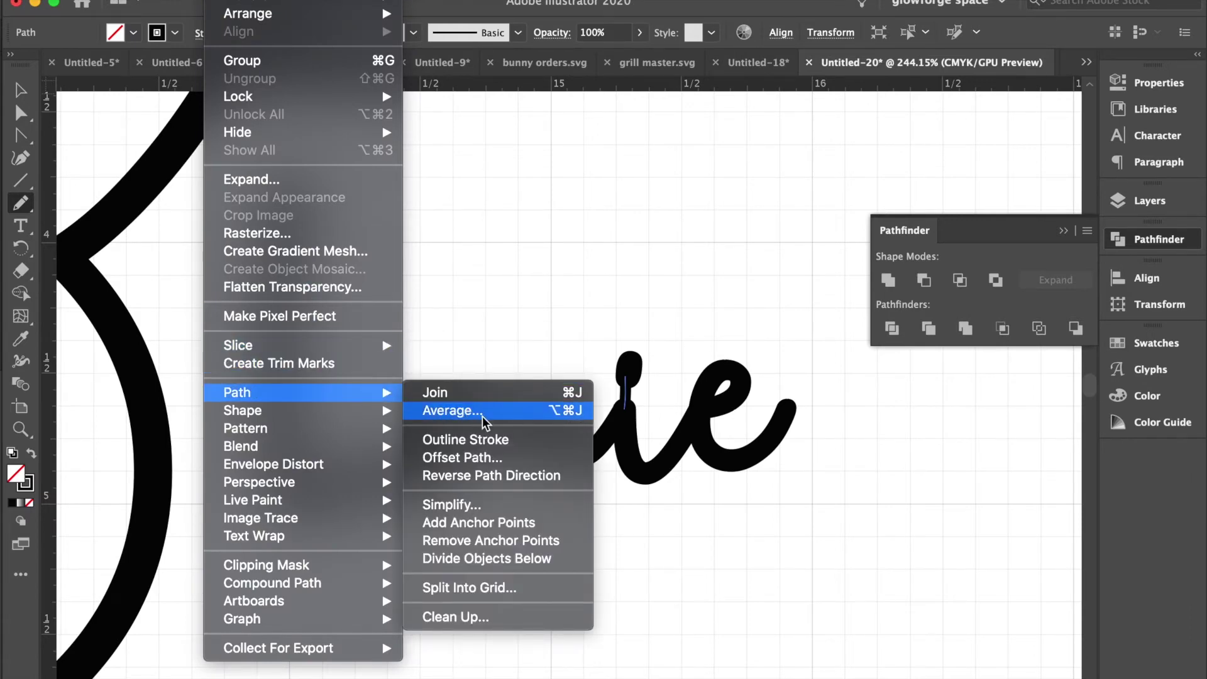
left_click(526, 440)
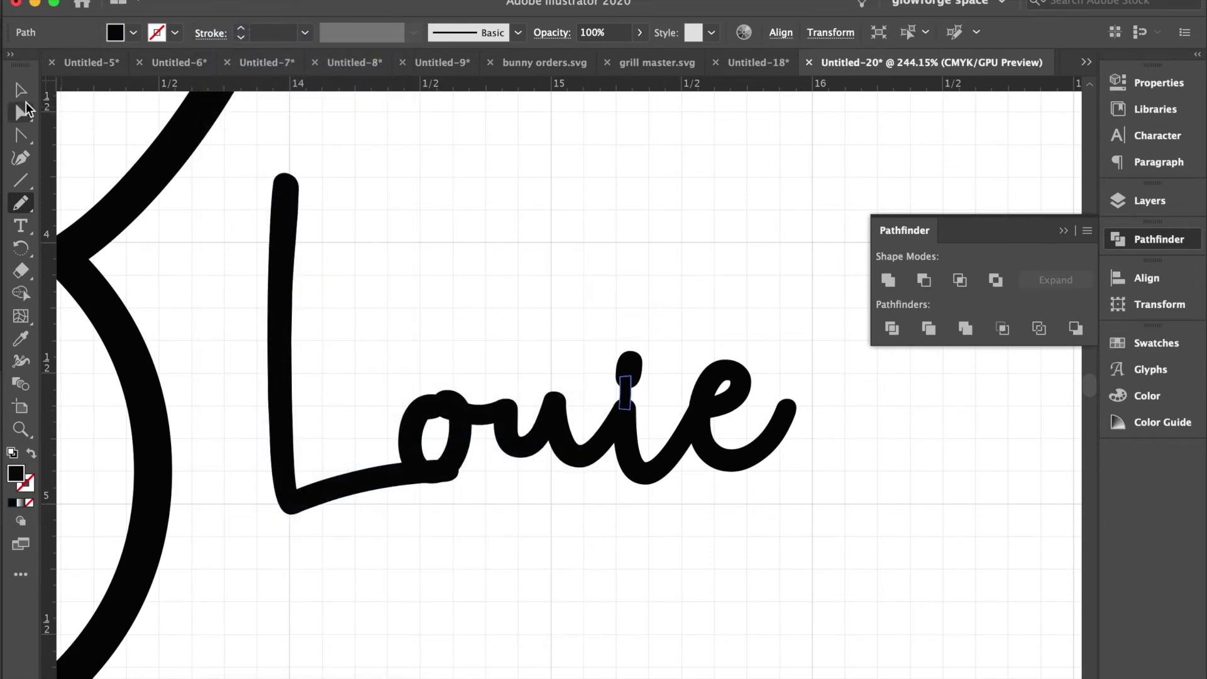
left_click(20, 89)
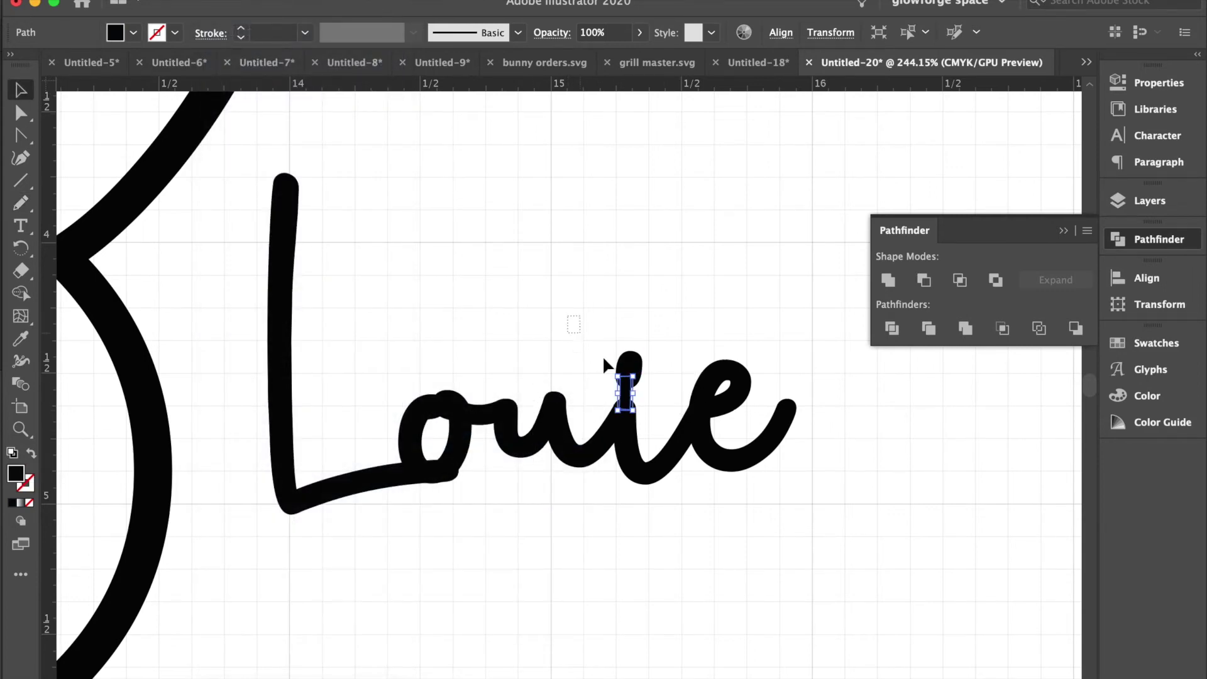
left_click(699, 466, "shift")
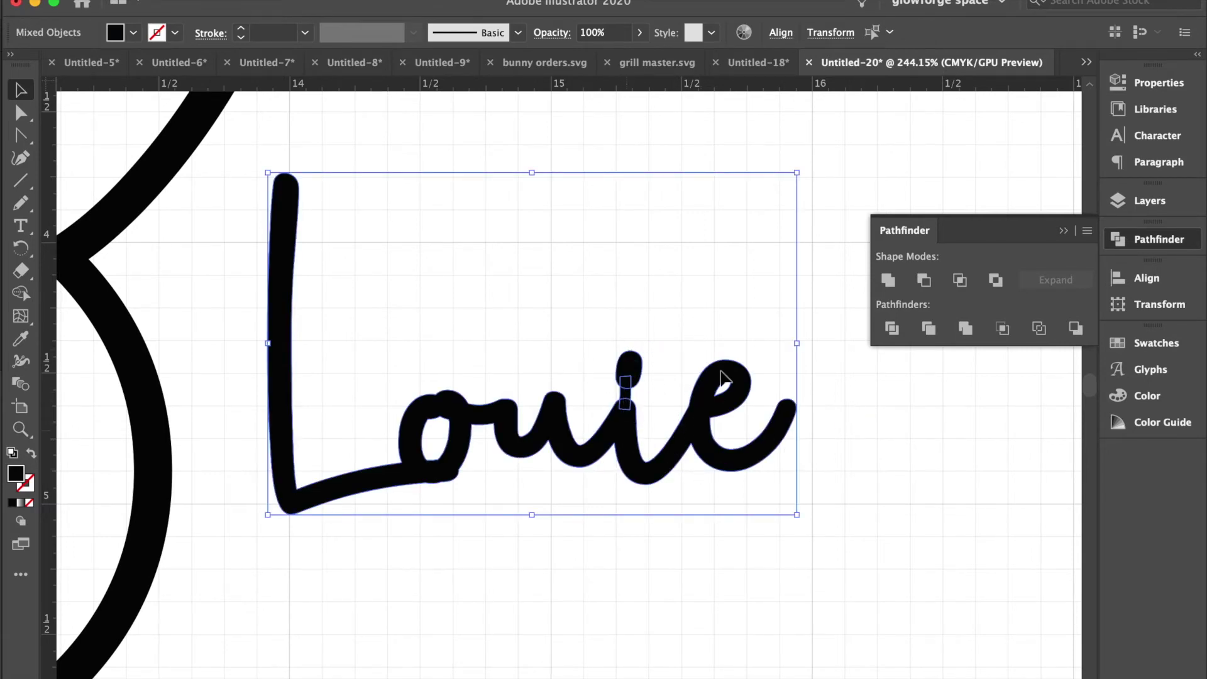
left_click(887, 280)
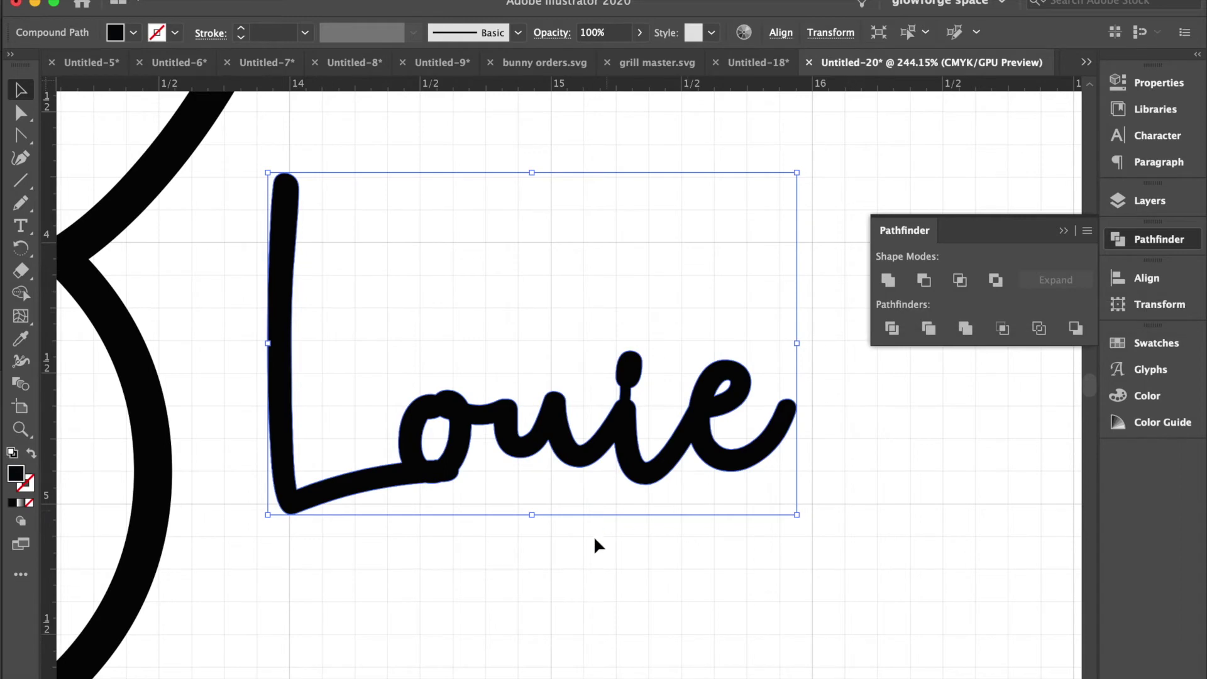
Move the merged Louie lettering into the second thick bunny's round head.
left_click(574, 583)
scroll(572, 583, "down", 5)
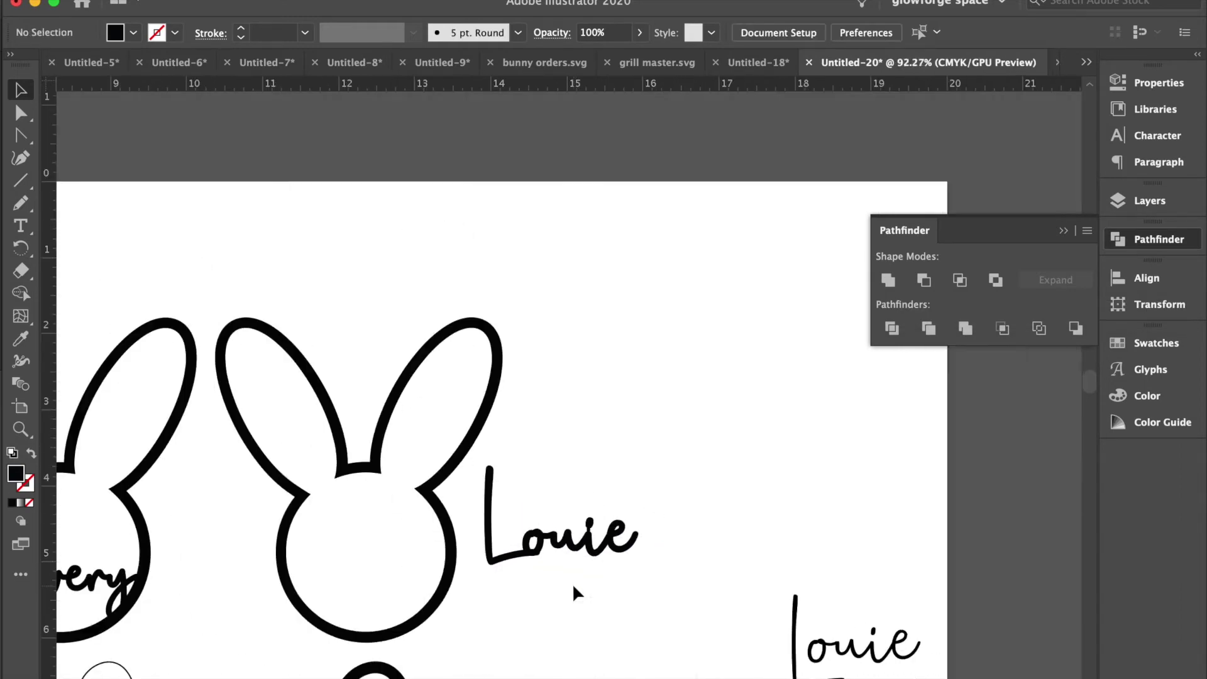
key("super+apostrophe")
left_click_drag(586, 545, 390, 601)
scroll(390, 600, "down", 3)
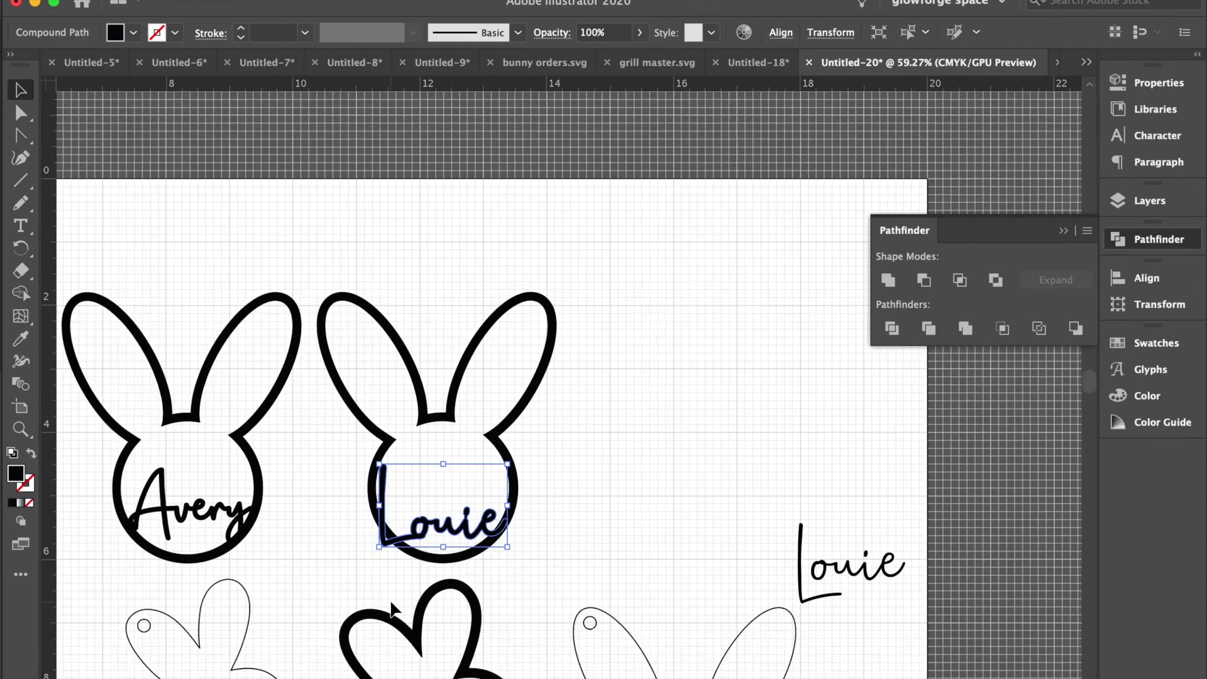
Reposition and resize Louie so it fills the bunny's head, nudging it left and down.
right_click(391, 608)
left_click(334, 602)
scroll(414, 485, "up", 5)
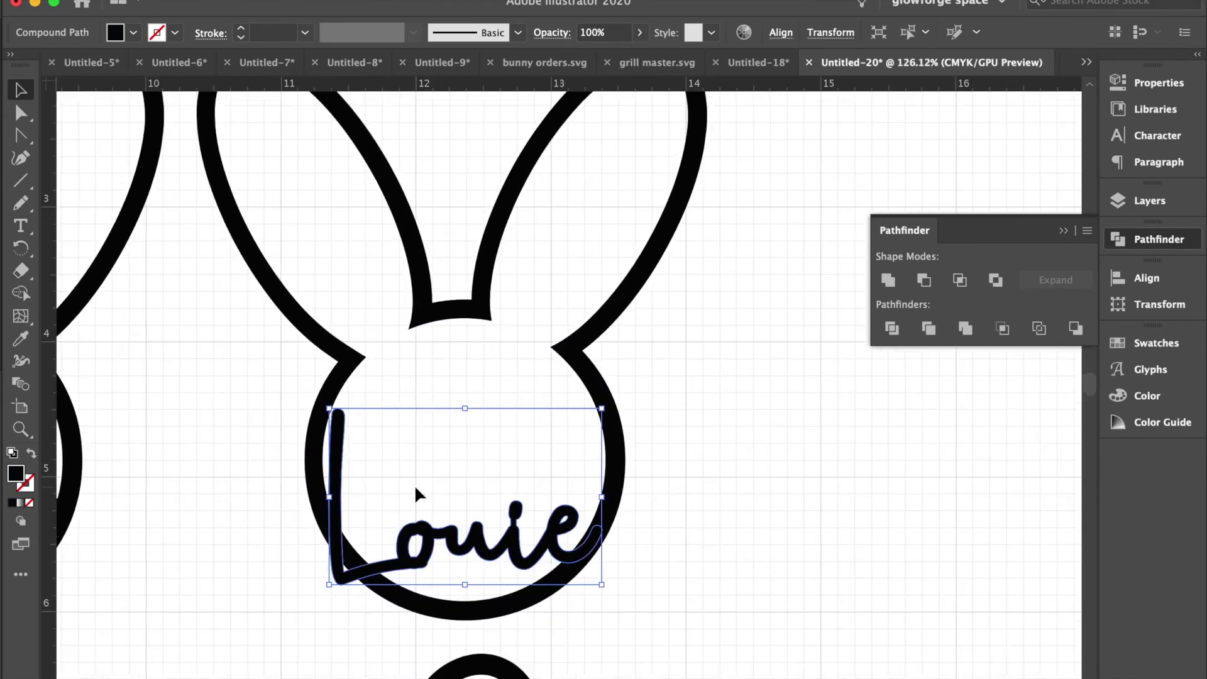
scroll(413, 440, "down", 1)
scroll(415, 439, "up", 4)
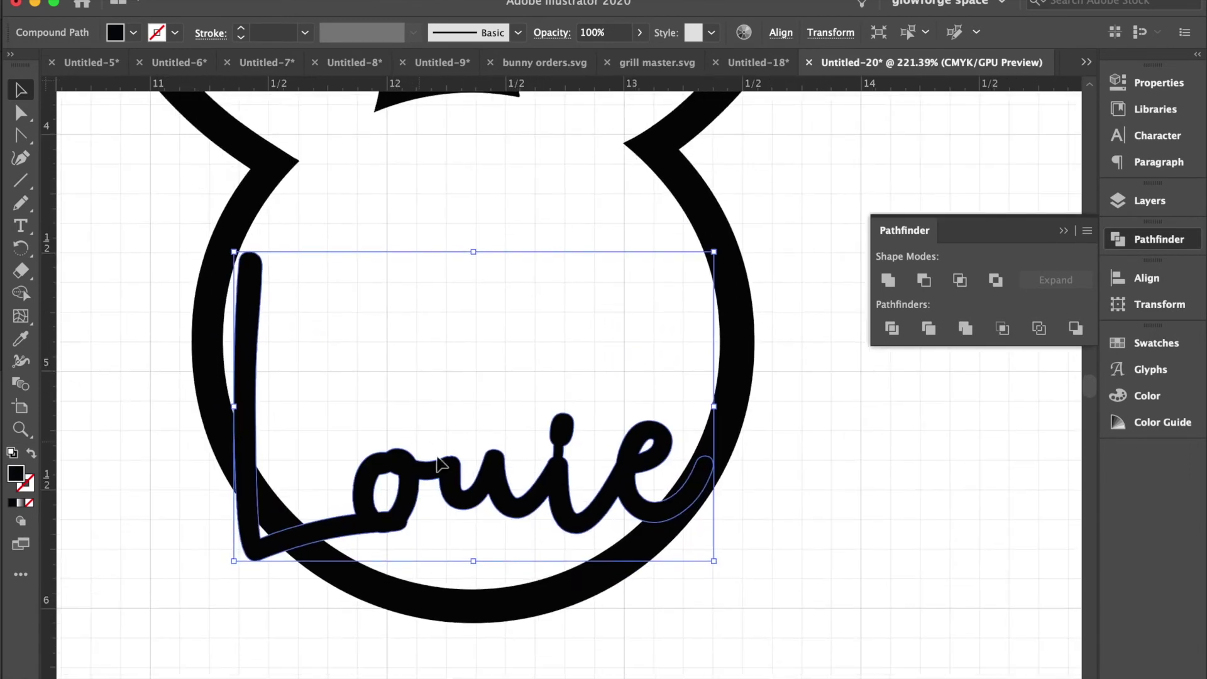
left_click_drag(503, 481, 503, 464)
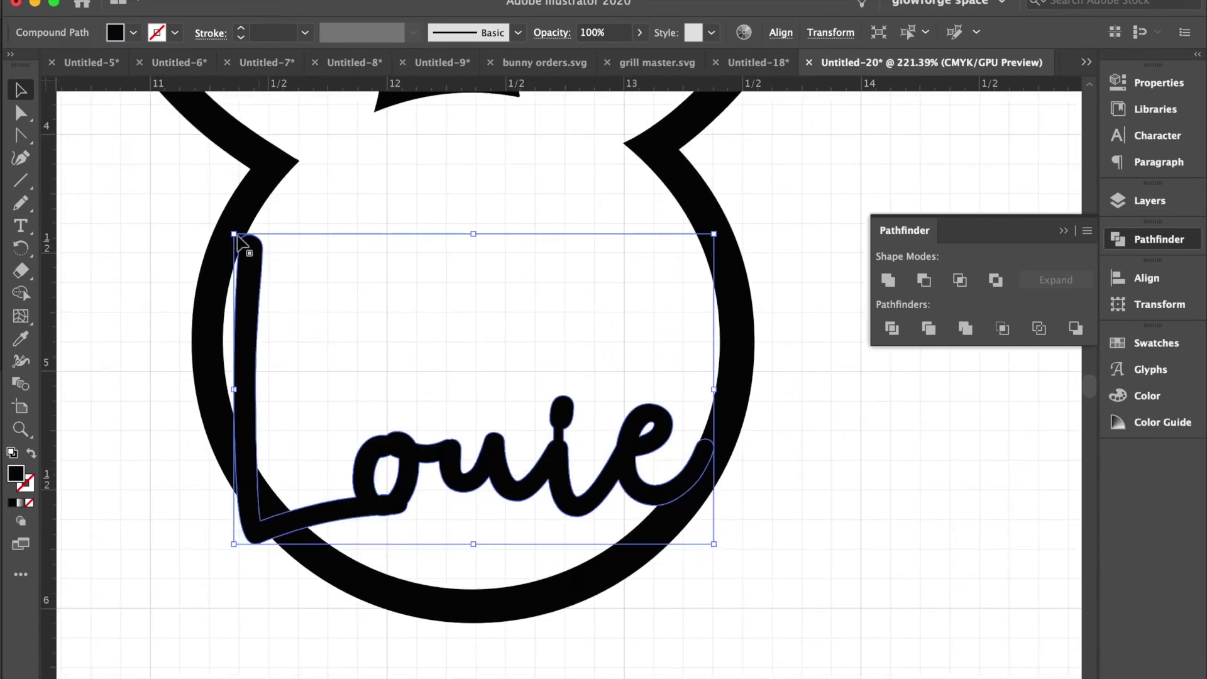
left_click_drag(237, 239, 307, 311)
left_click_drag(443, 473, 393, 468)
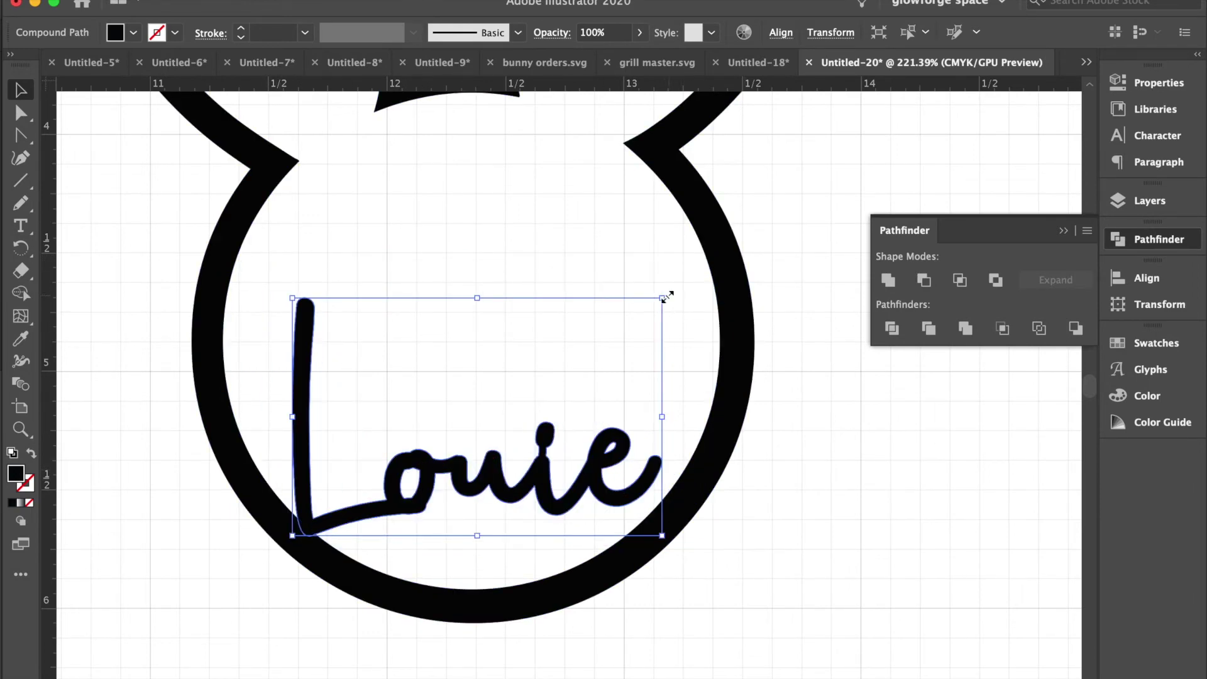
left_click_drag(662, 298, 728, 280)
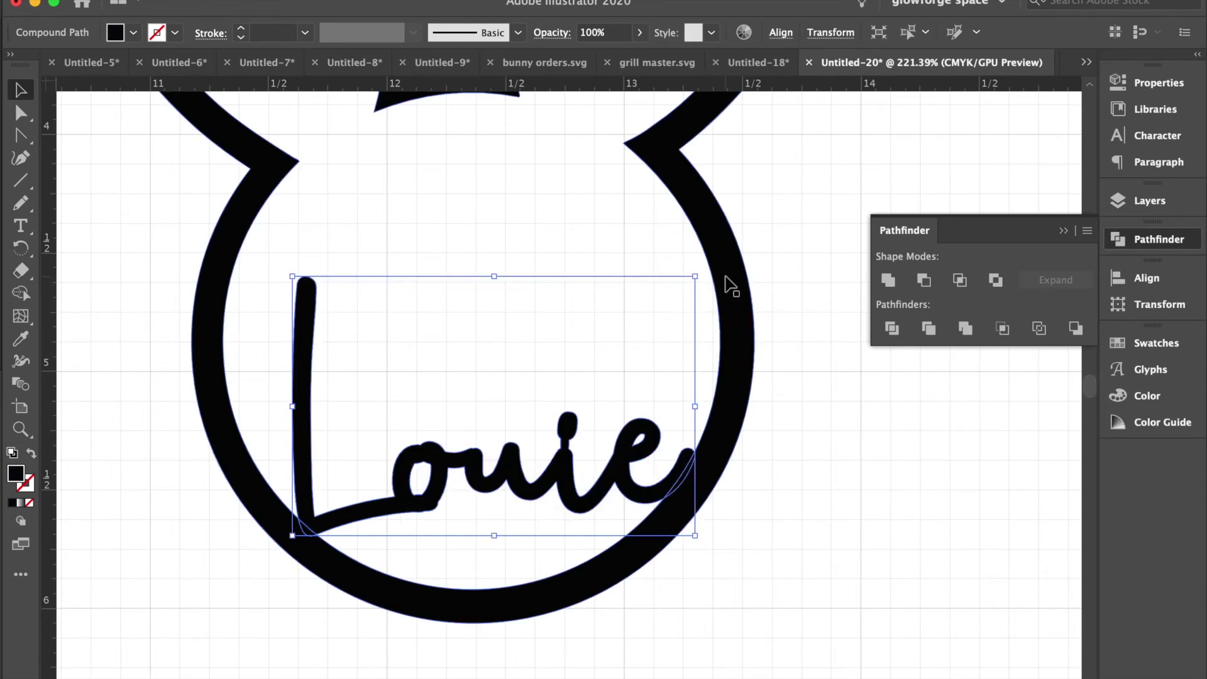
key("Down")
key("Down")
key("Left")
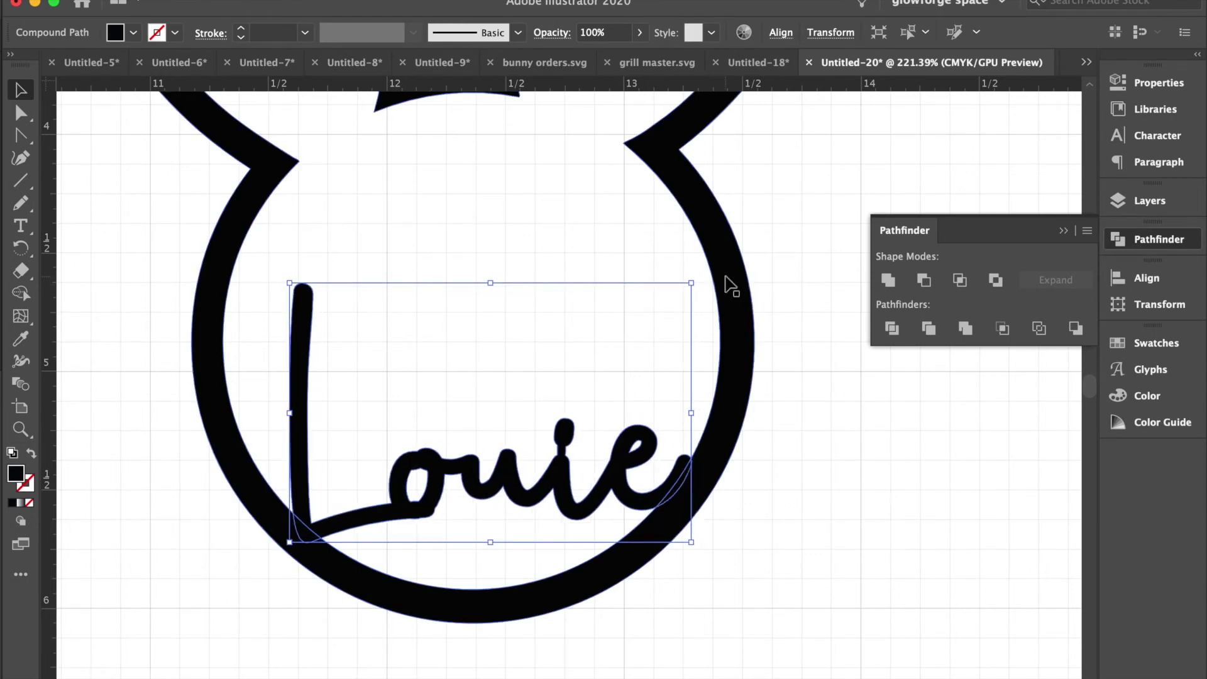
left_click(784, 516)
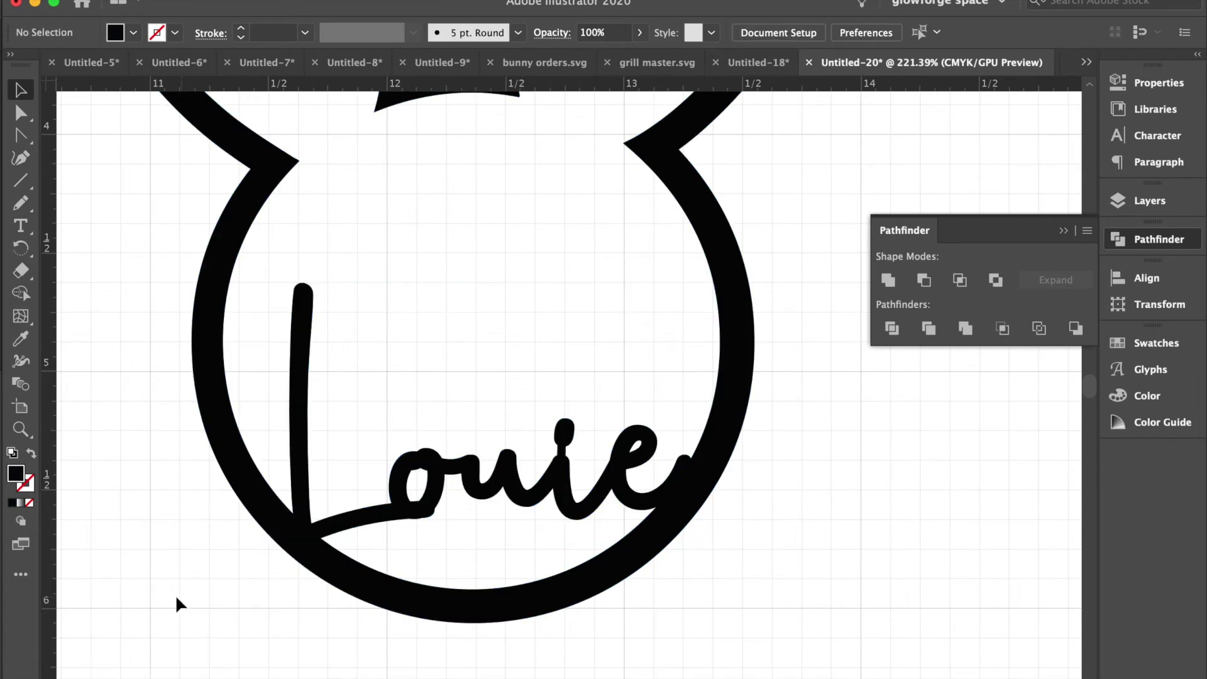
Marquee-select Louie with the thick bunny outline and unite them into one path.
scroll(187, 579, "down", 5)
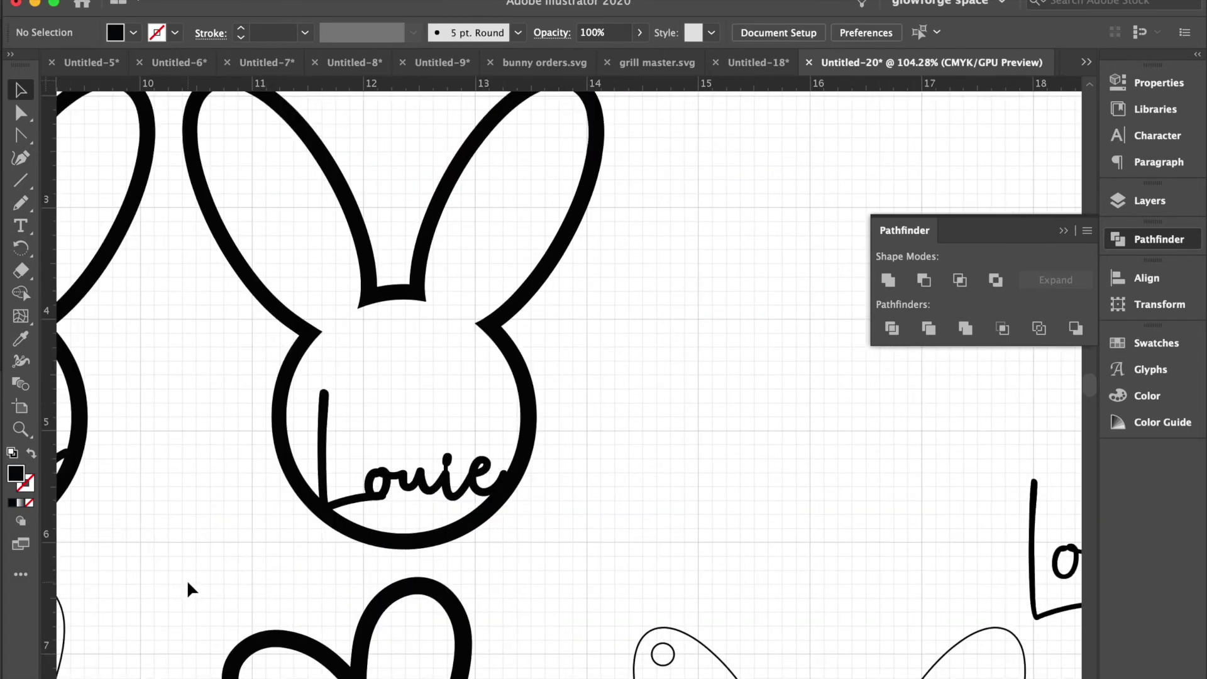
scroll(245, 519, "left", 2)
scroll(245, 519, "down", 1)
left_click_drag(293, 351, 605, 523)
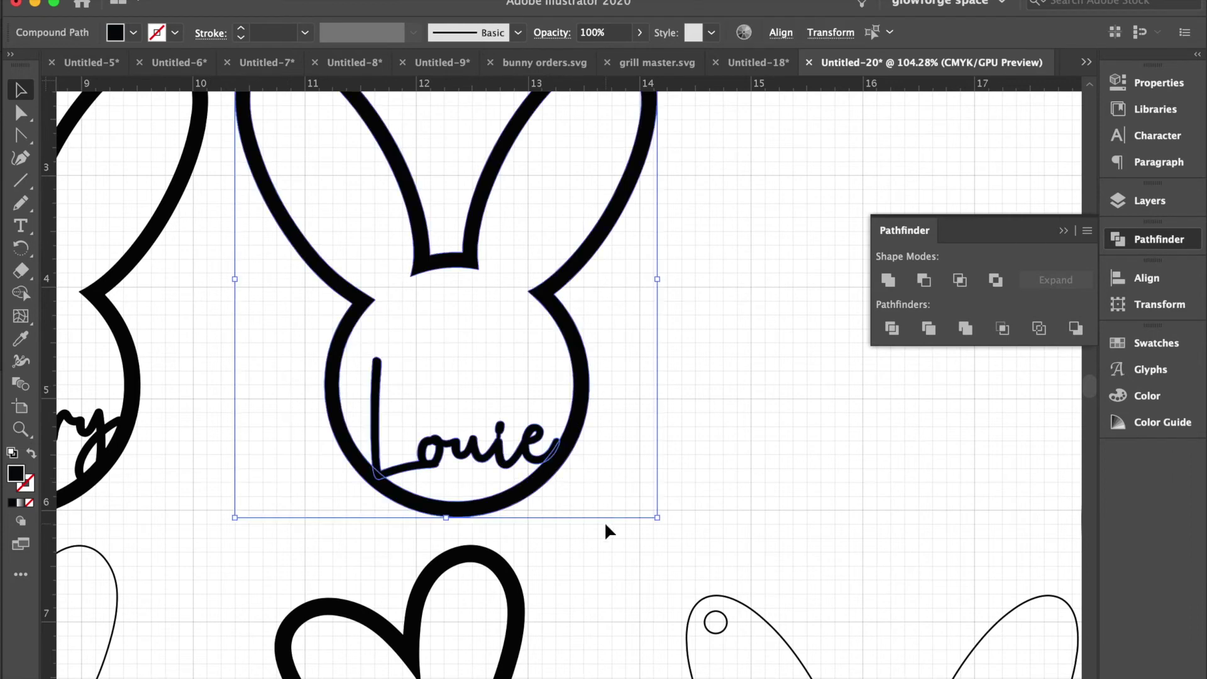
left_click(885, 281)
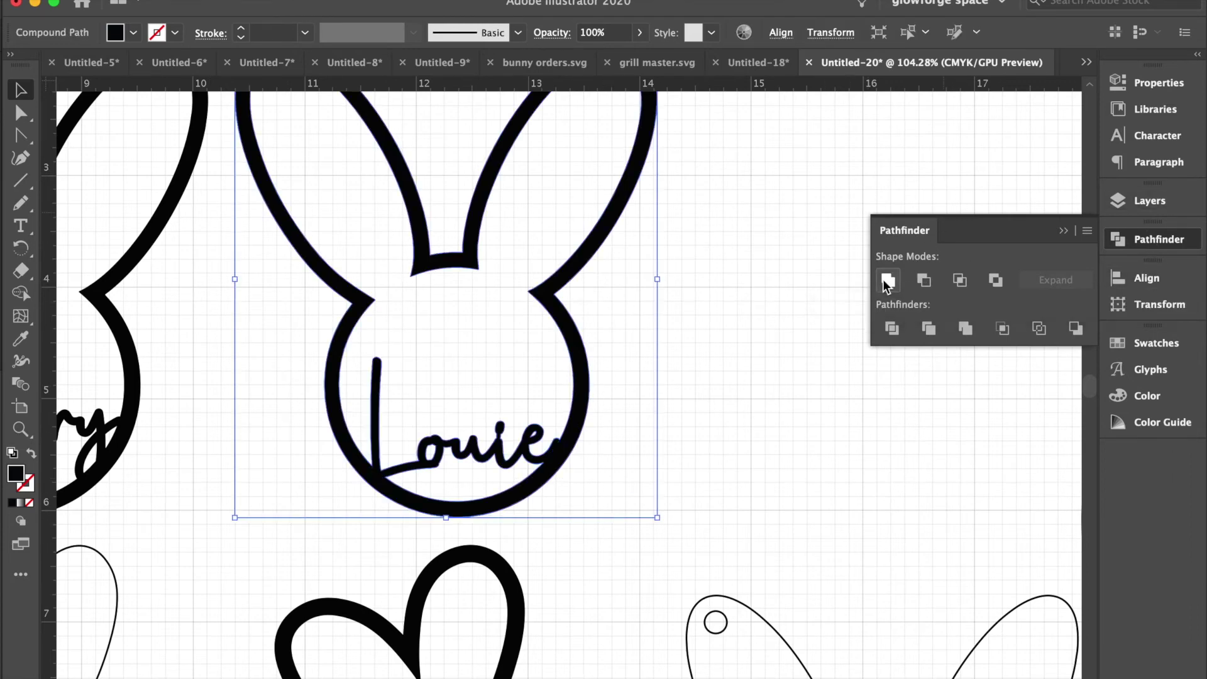
left_click(672, 455)
scroll(698, 465, "down", 2)
scroll(318, 394, "down", 2)
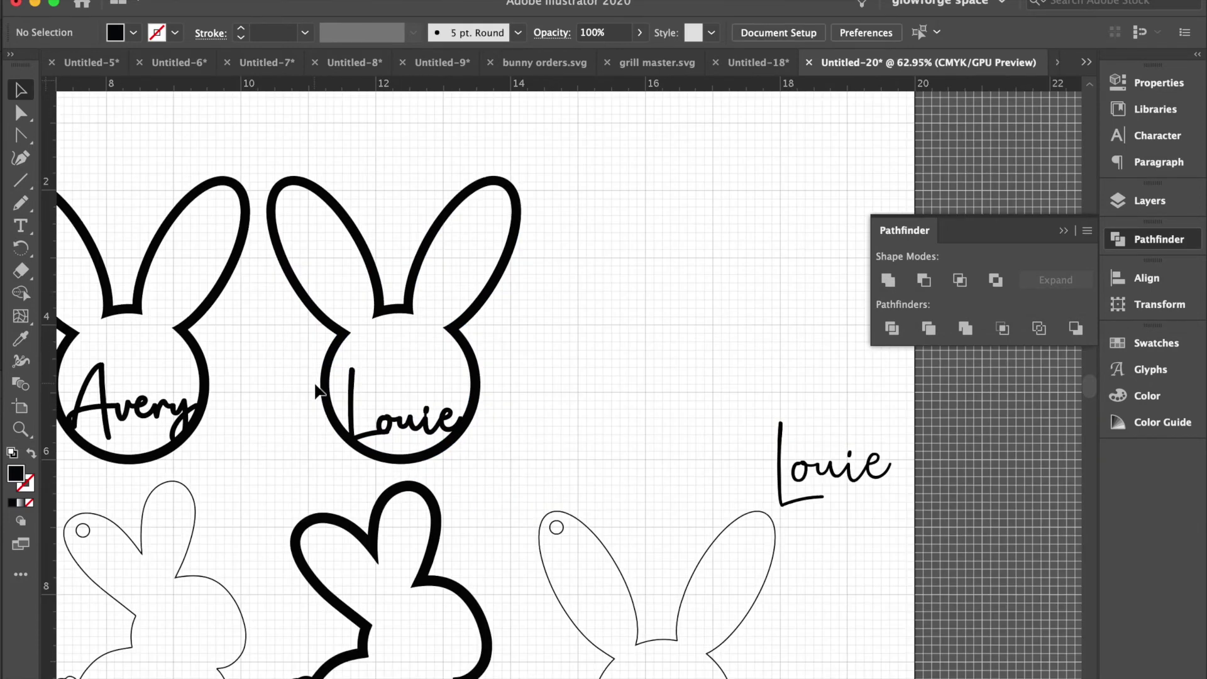
scroll(318, 391, "right", 5)
scroll(319, 391, "down", 3)
Move the thin-outline bunny with the hole up beside the other tags.
left_click(491, 530)
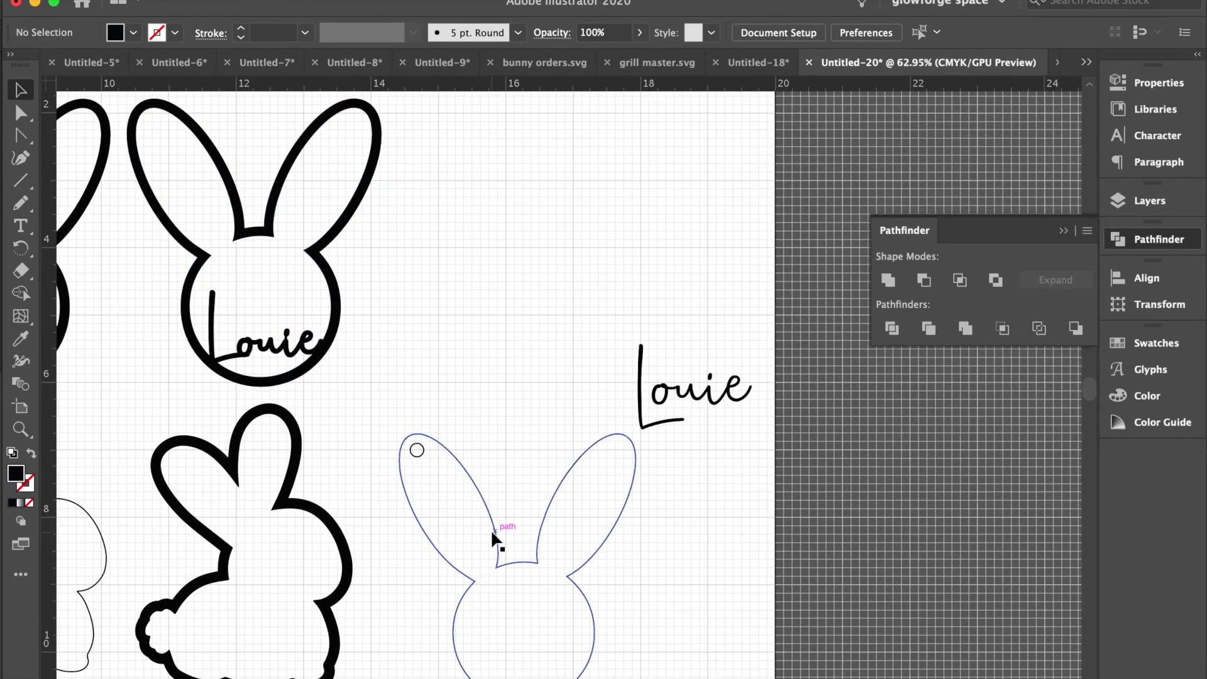
left_click_drag(491, 529, 492, 229)
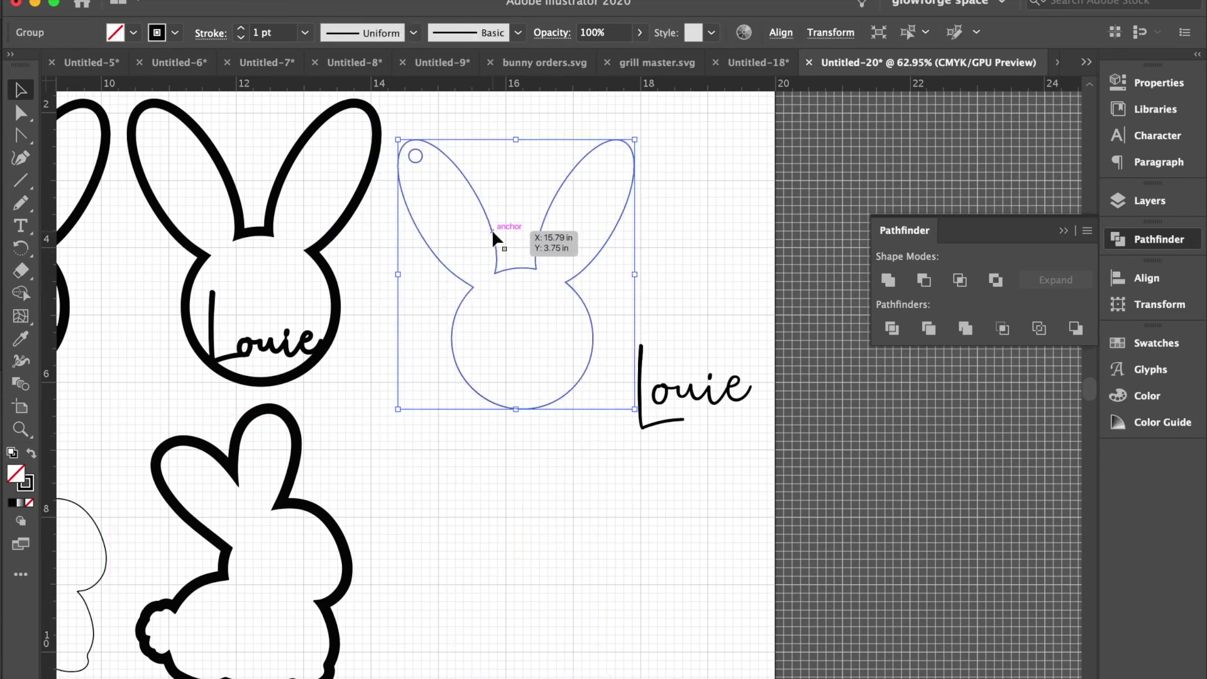
left_click(540, 446)
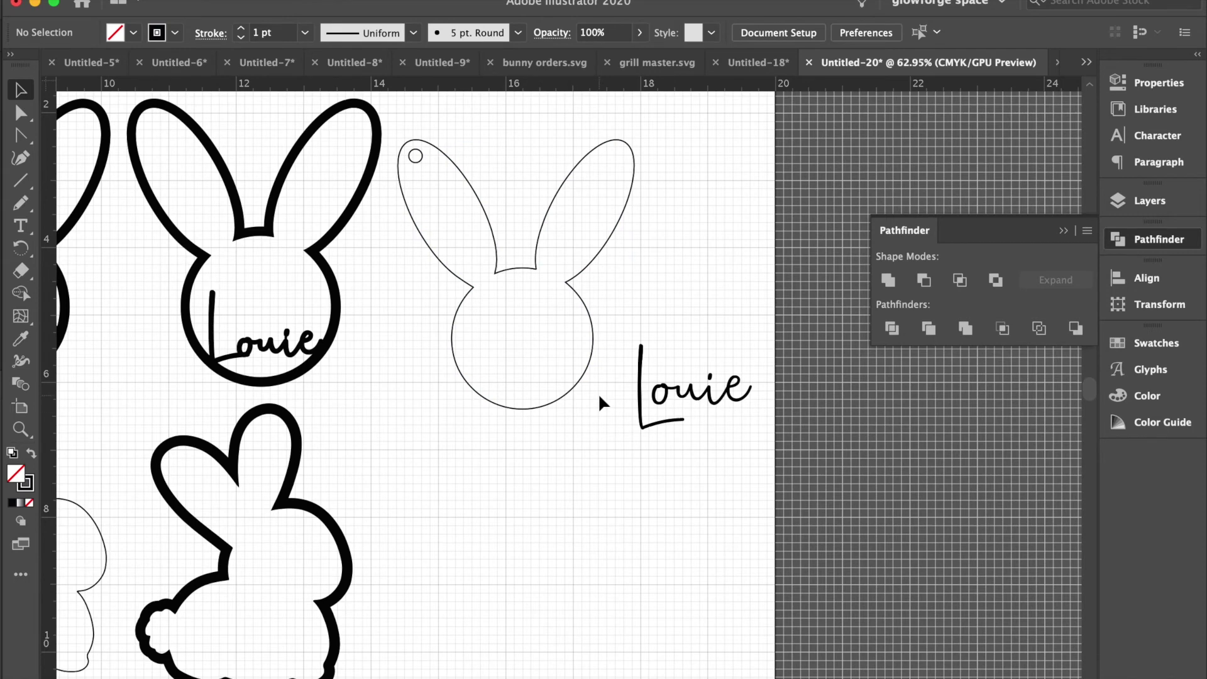
Place the spare Louie script inside the thin bunny's head, nudging it slightly lower.
left_click_drag(671, 375, 524, 360)
scroll(524, 360, "up", 2)
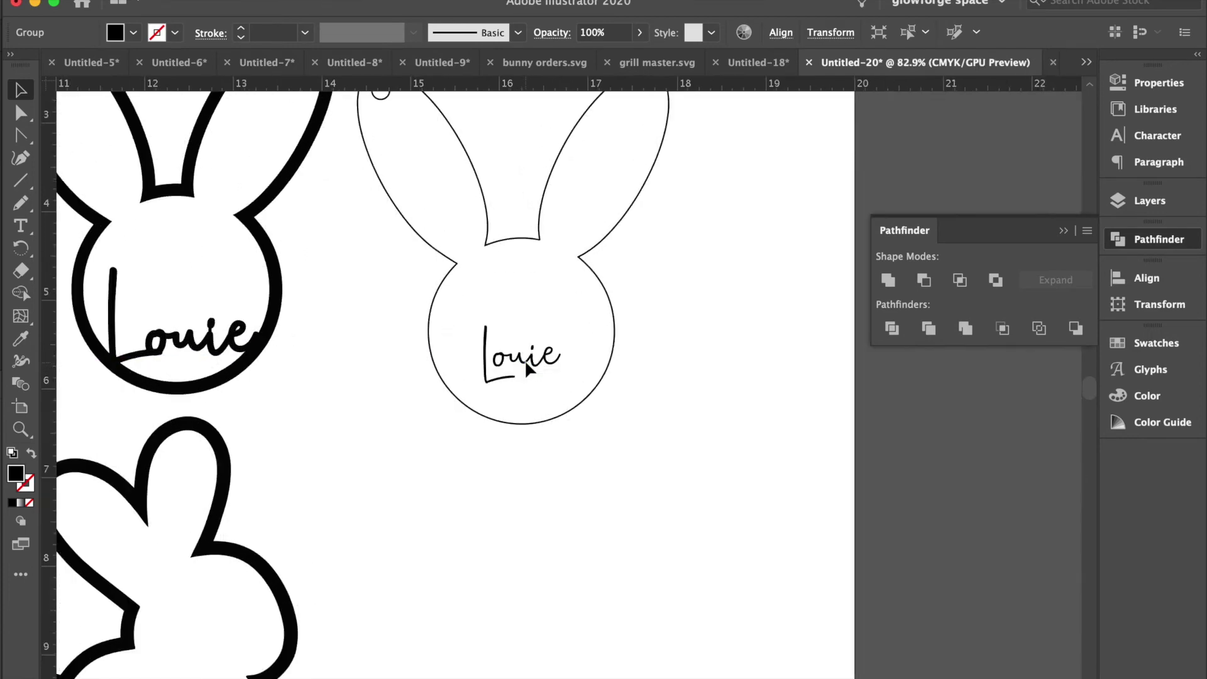
scroll(527, 366, "up", 1)
key("Down")
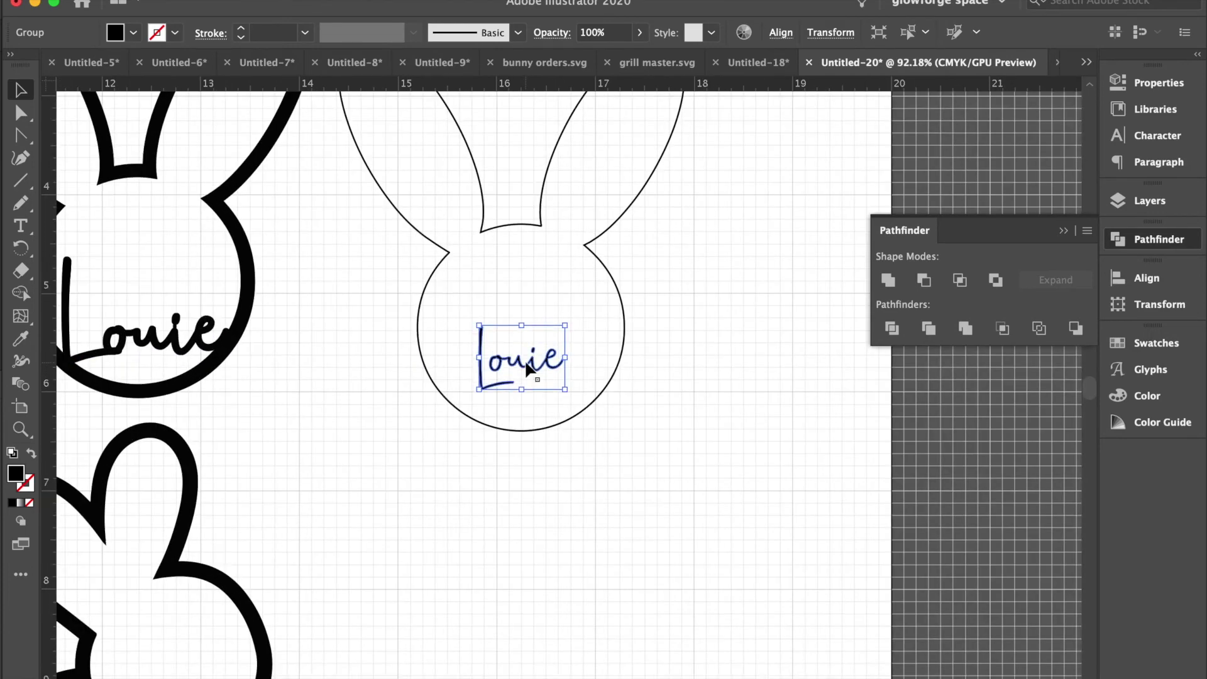
scroll(527, 364, "down", 2)
scroll(524, 360, "up", 1)
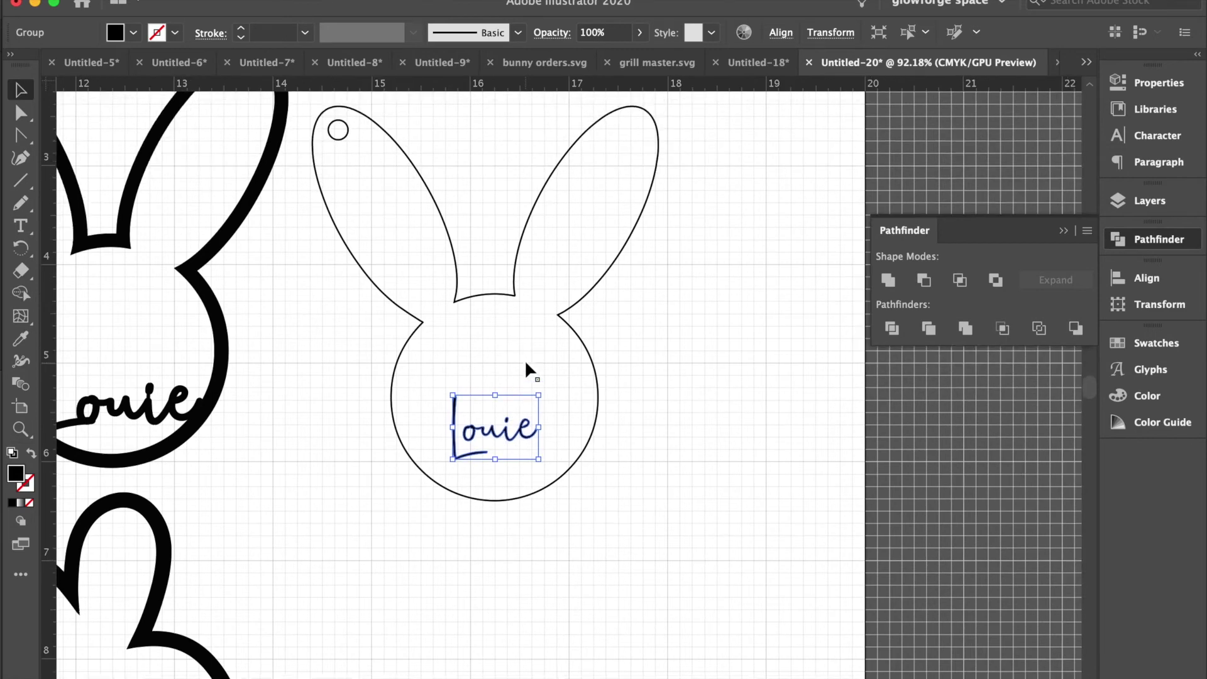
scroll(488, 409, "up", 1)
scroll(487, 405, "up", 5)
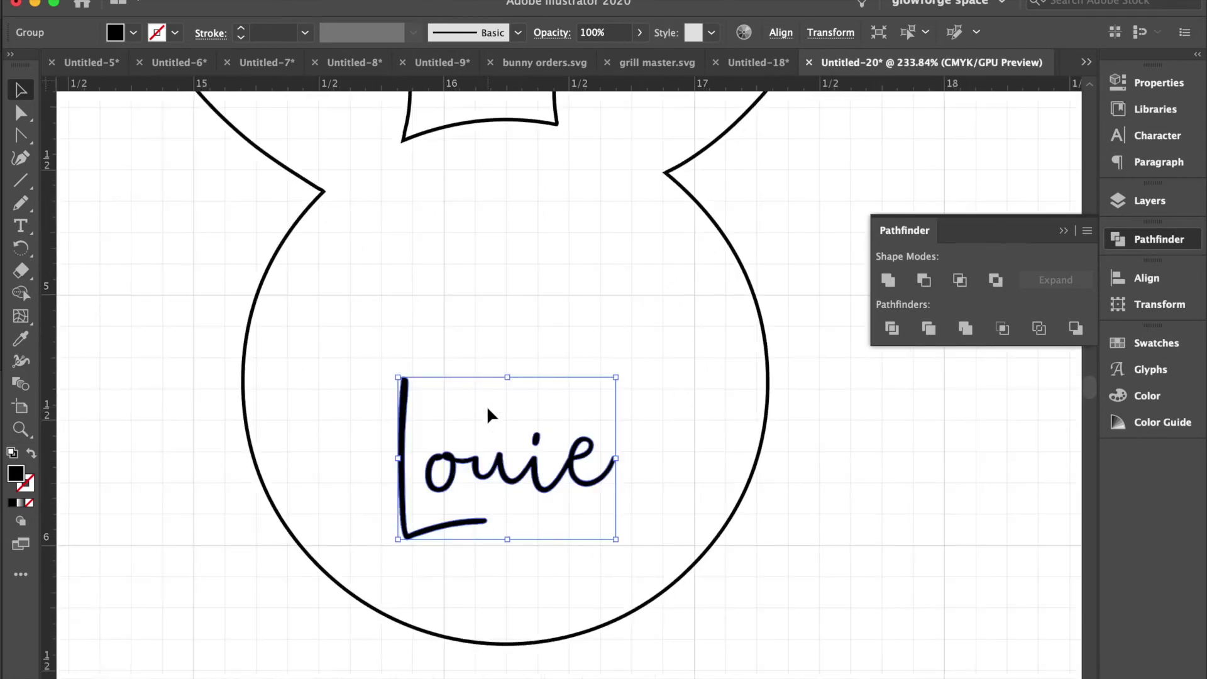
left_click(134, 34)
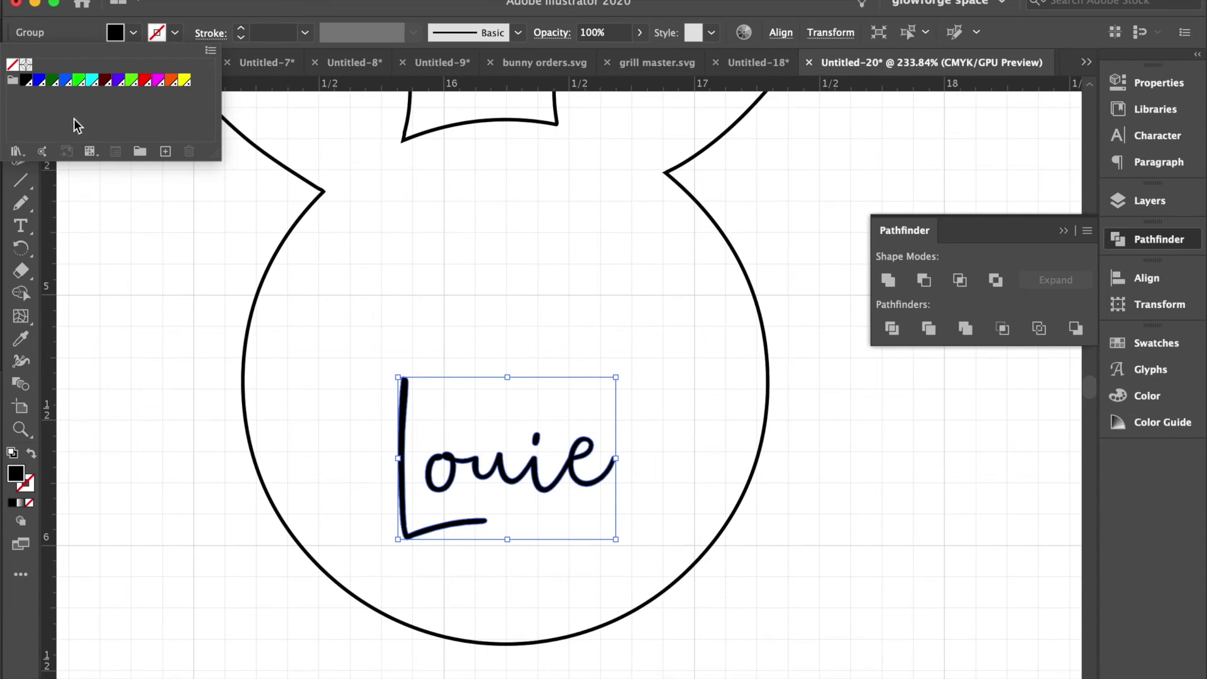
Fill the Louie script in the thin-outline bunny with 5 Bright Green.
left_click(80, 80)
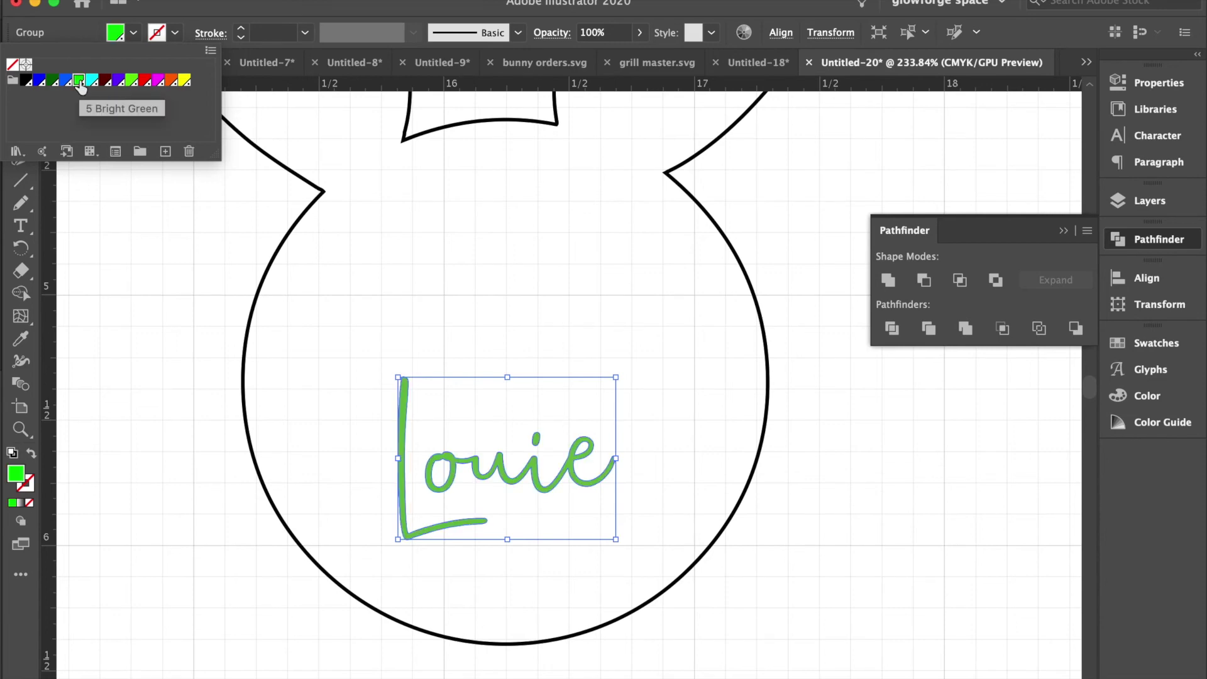
left_click(172, 493)
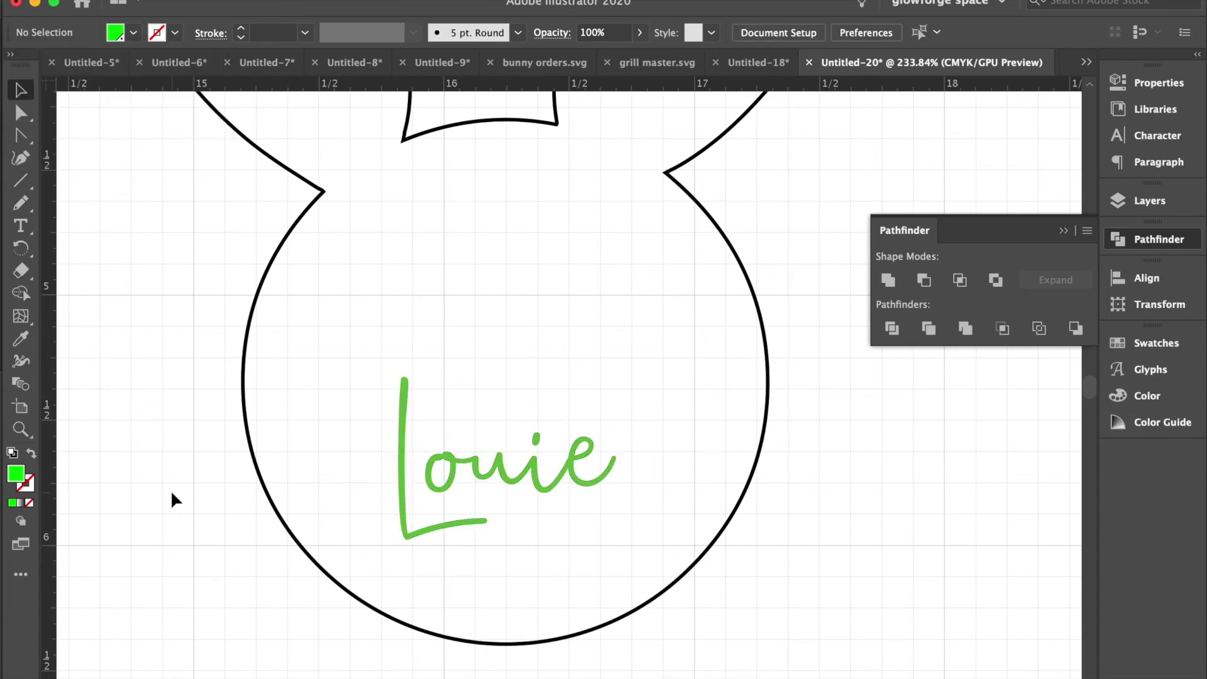
scroll(171, 500, "down", 6)
scroll(171, 500, "left", 3)
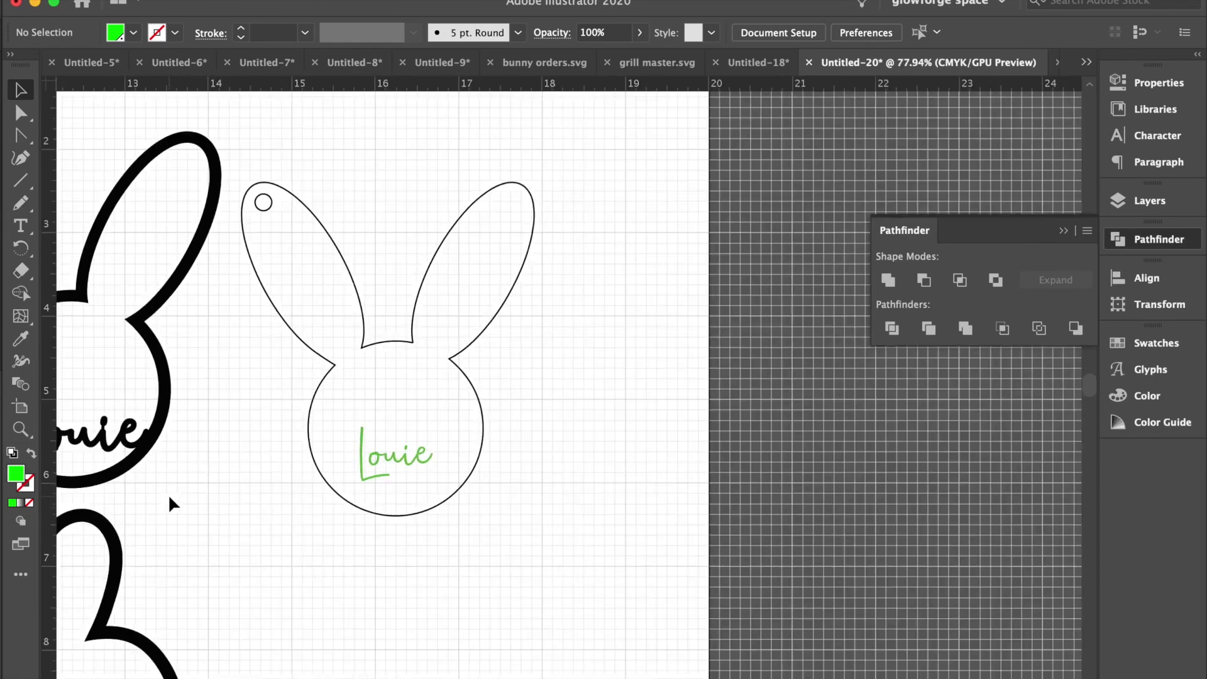
scroll(172, 503, "left", 5)
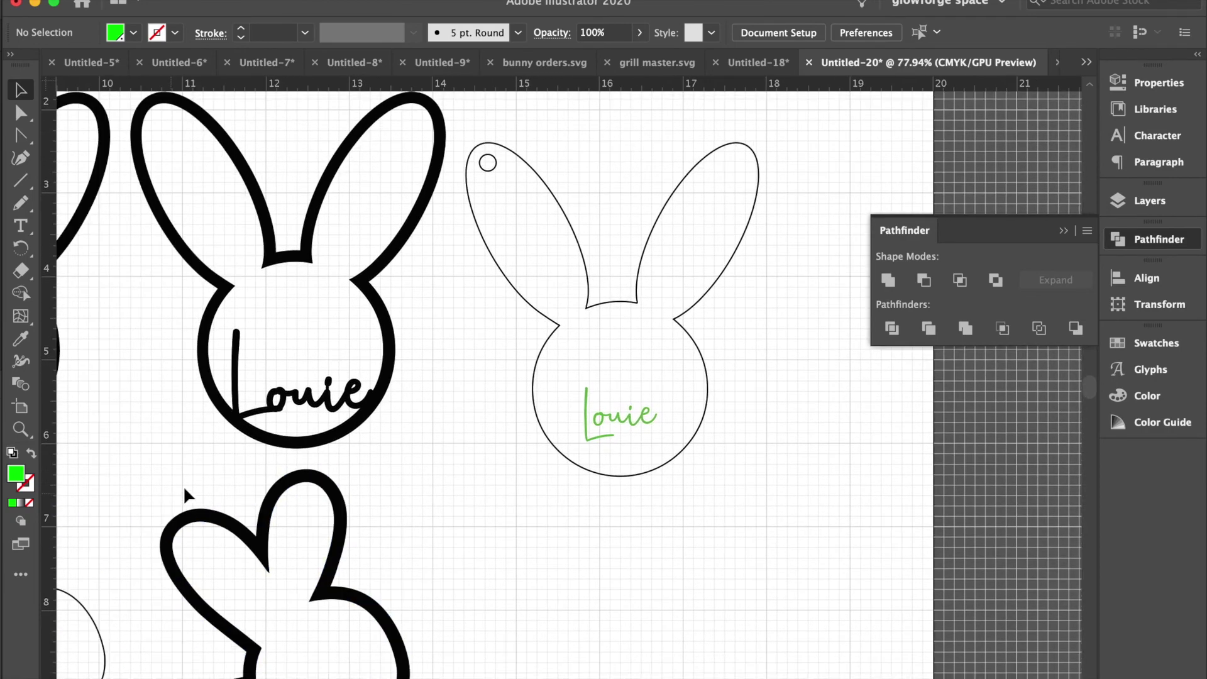
scroll(696, 512, "left", 4)
scroll(695, 513, "up", 2)
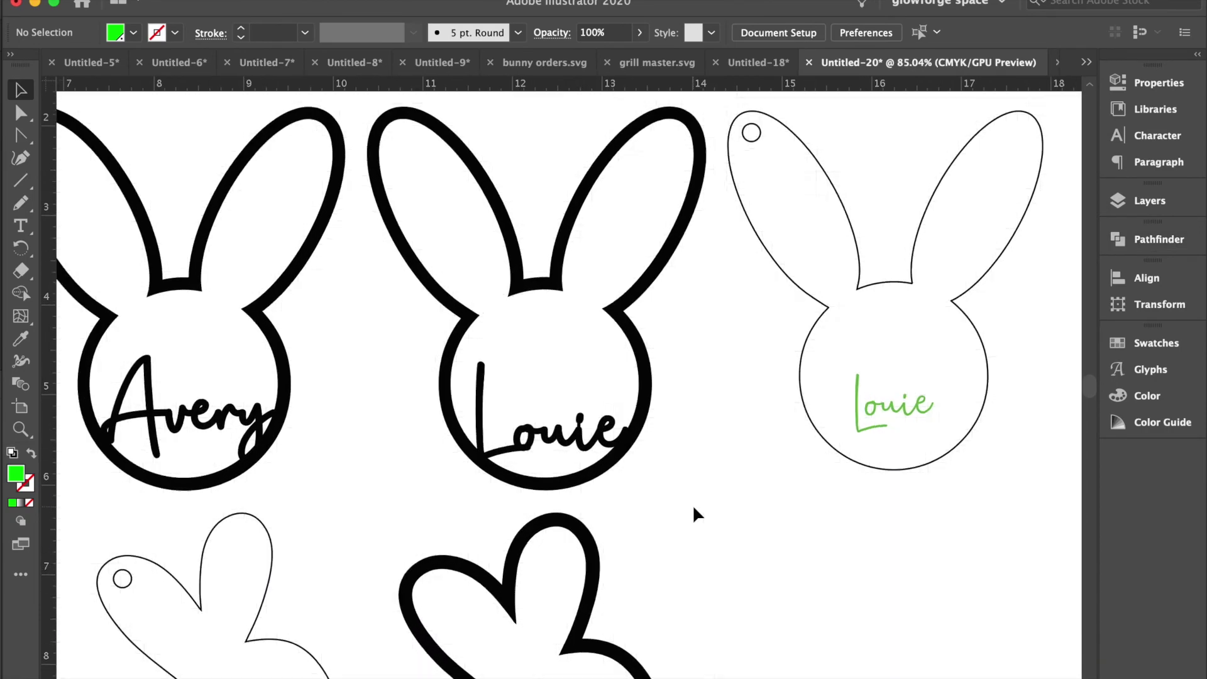
scroll(696, 512, "down", 1)
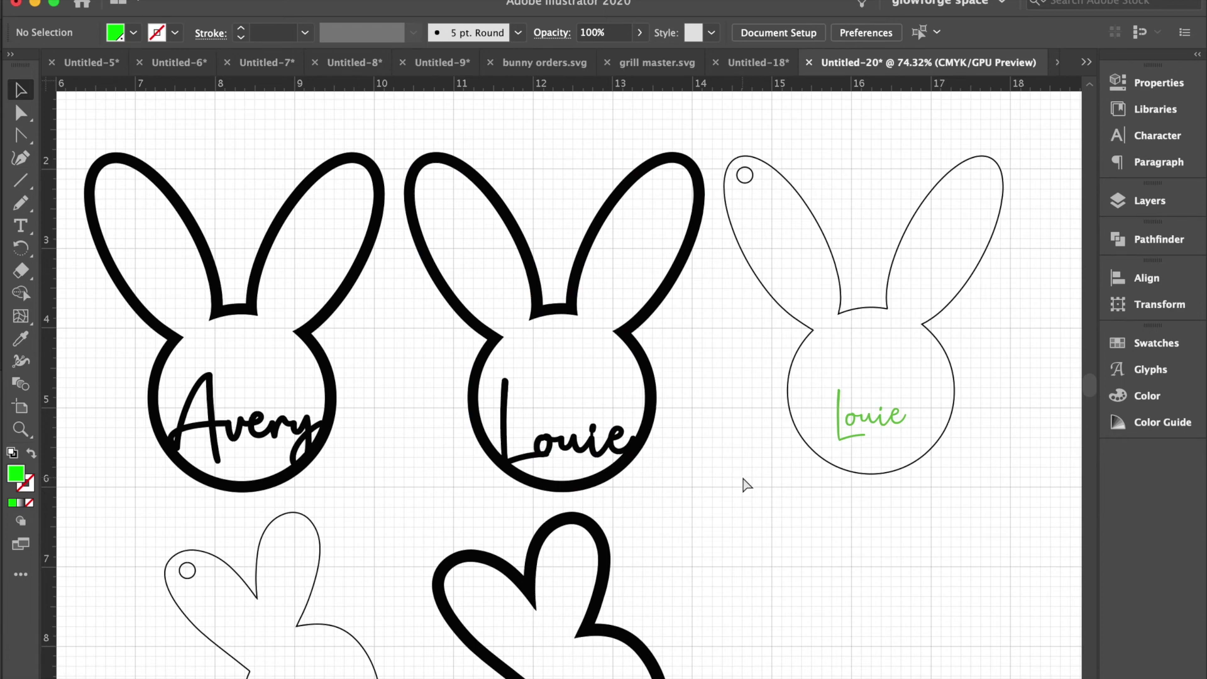
key("super+s")
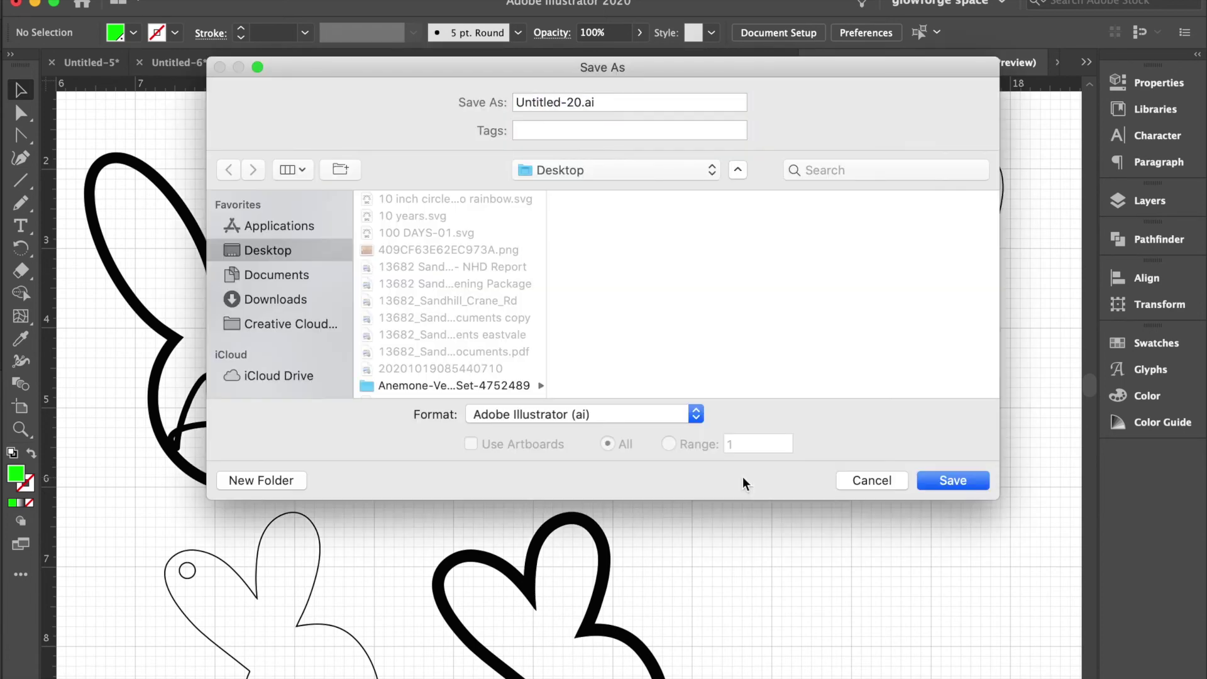
Save the artwork in SVG format as 'bunny names', accepting the default SVG options.
left_click(695, 413)
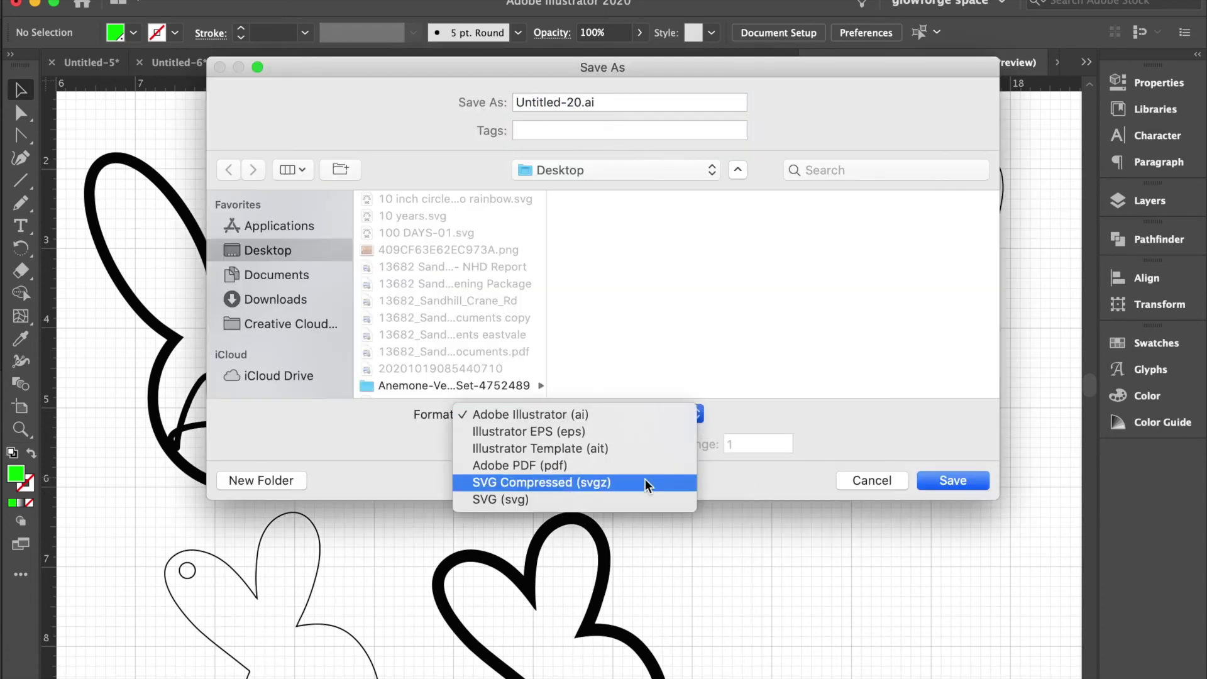
left_click(647, 501)
left_click(628, 103)
key("super+a")
type("bunny names")
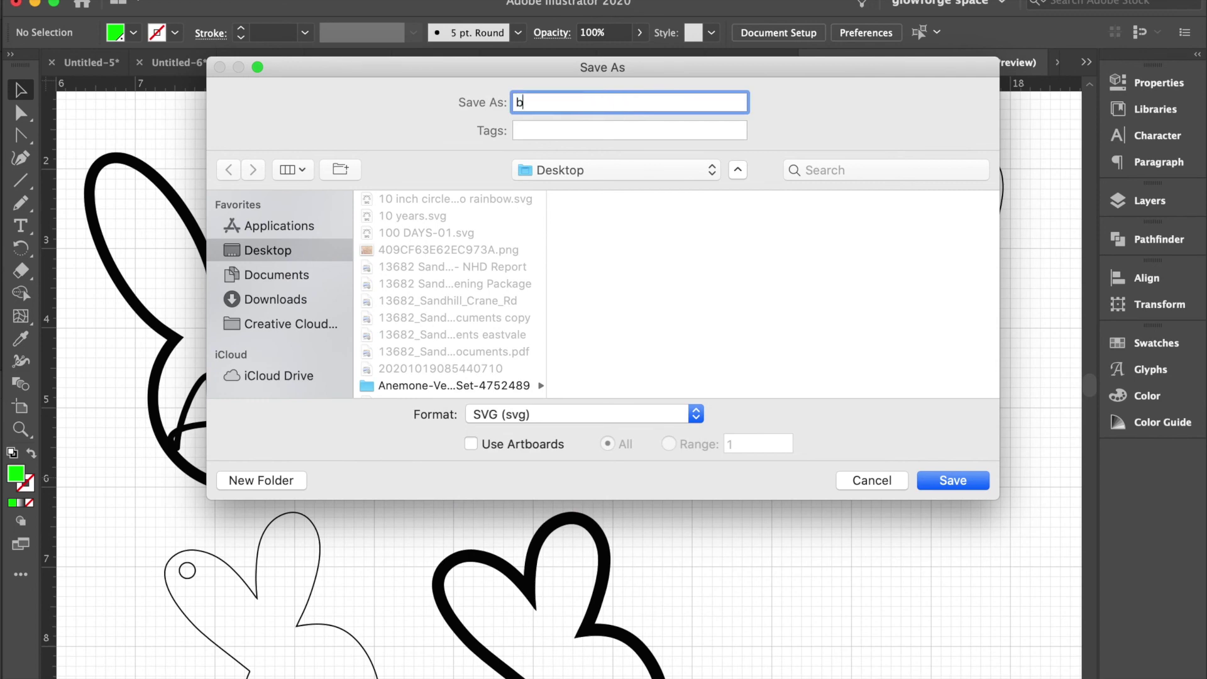
left_click(952, 481)
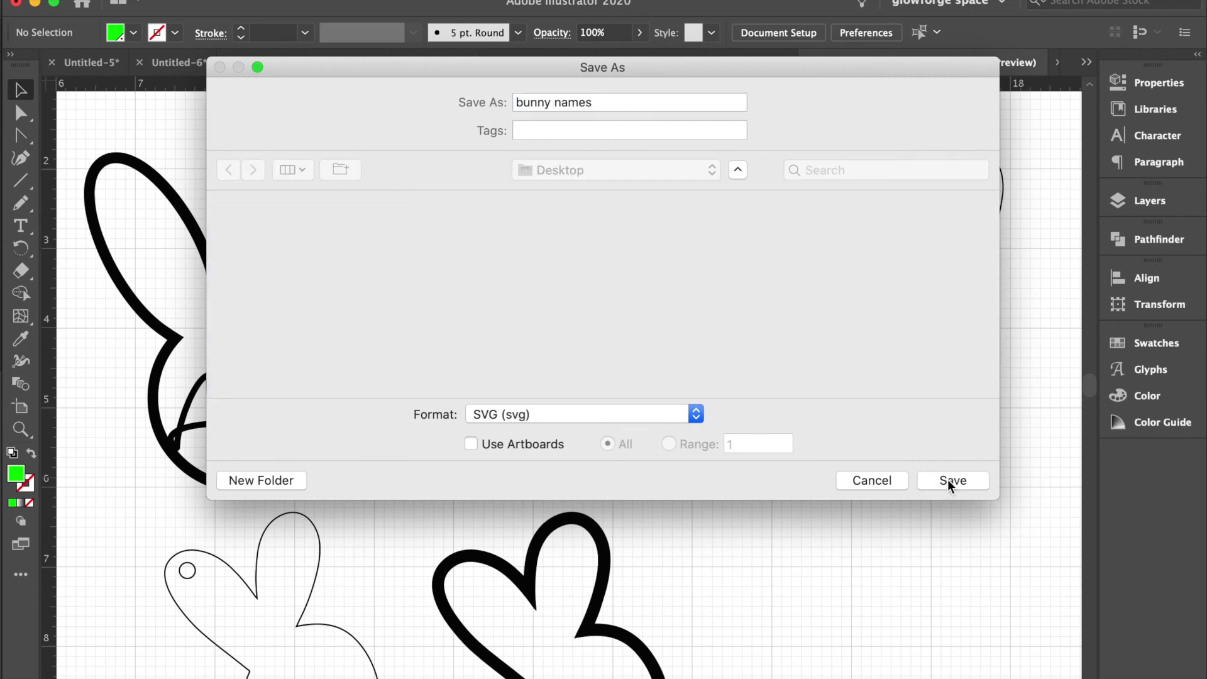
left_click(797, 420)
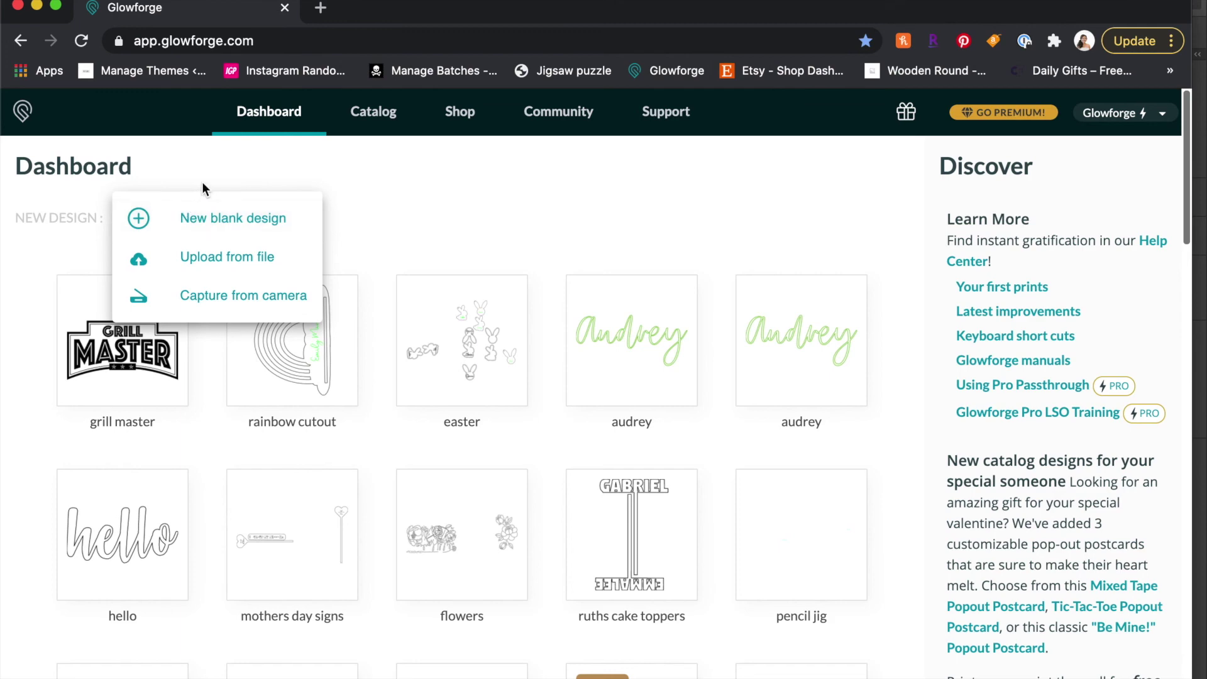
Start a new Glowforge design from file, searching 'bunn' to find bunny names.svg.
left_click(204, 255)
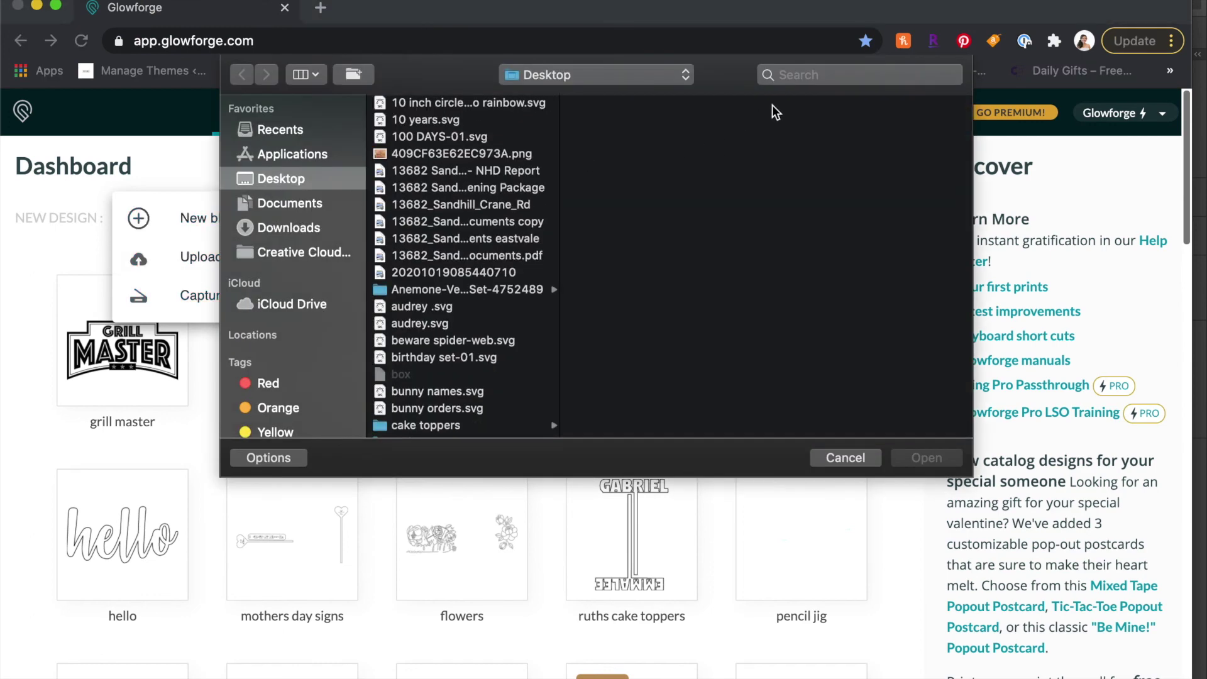
left_click(822, 75)
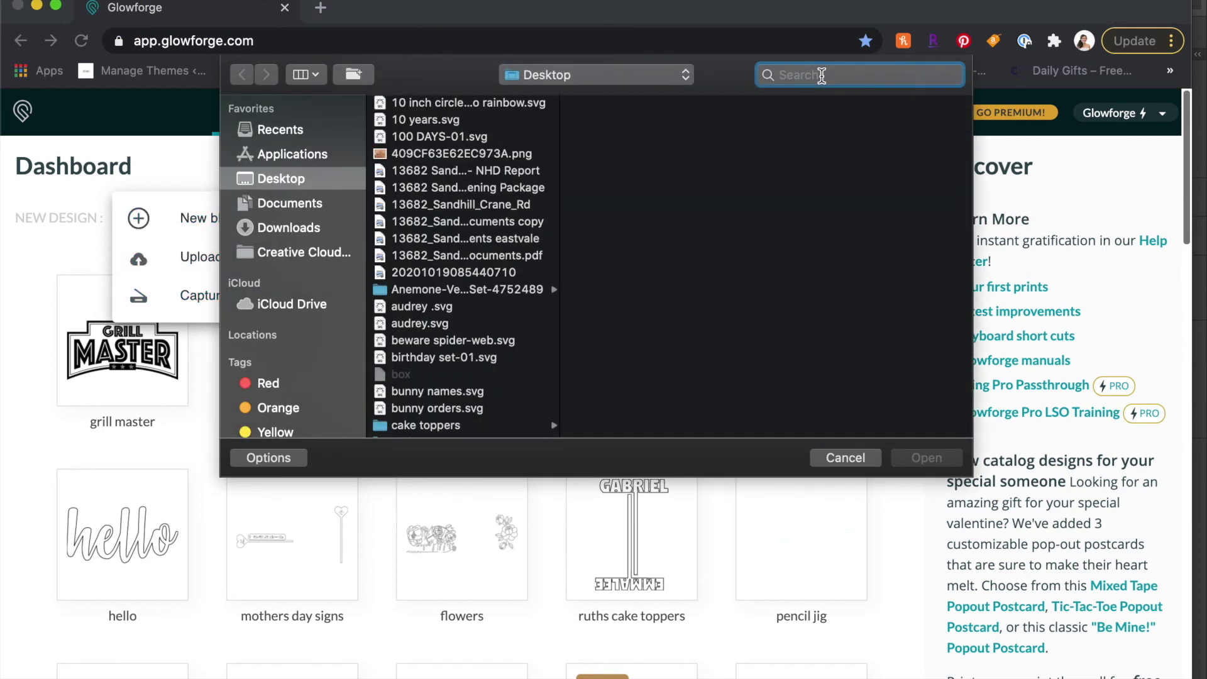
type("bunn")
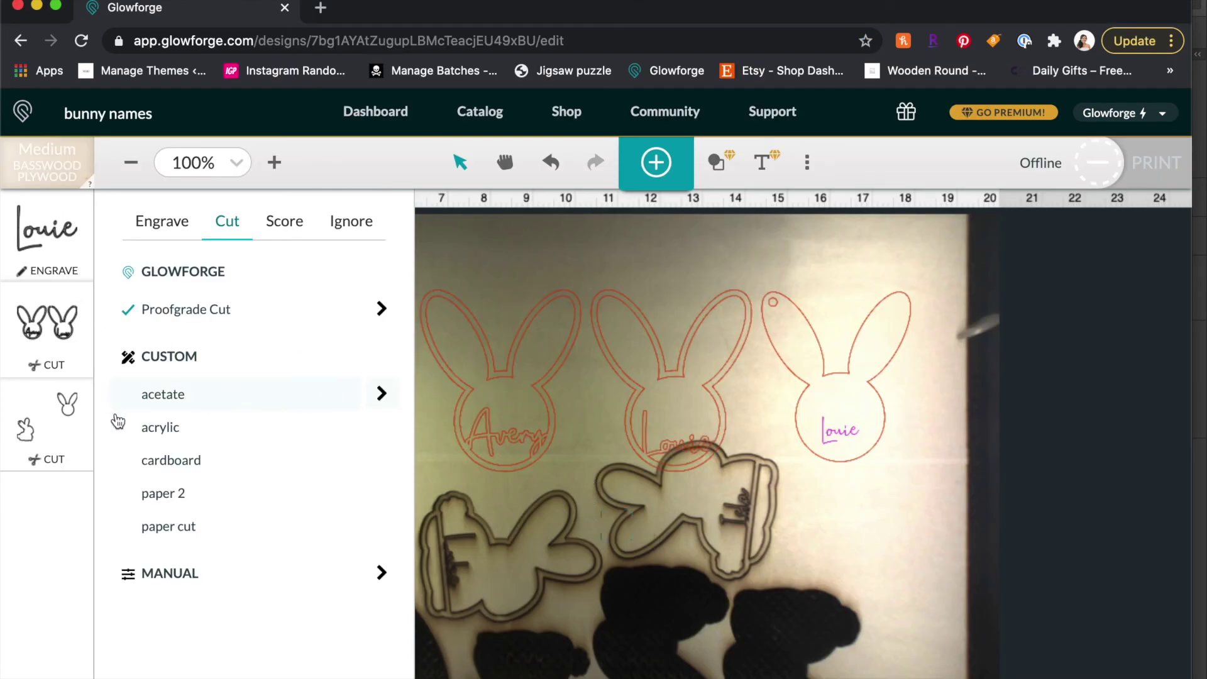
Apply the custom 'wood ornament engrave' setting (speed 1000, power 91) to the Louie engraving.
left_click(44, 232)
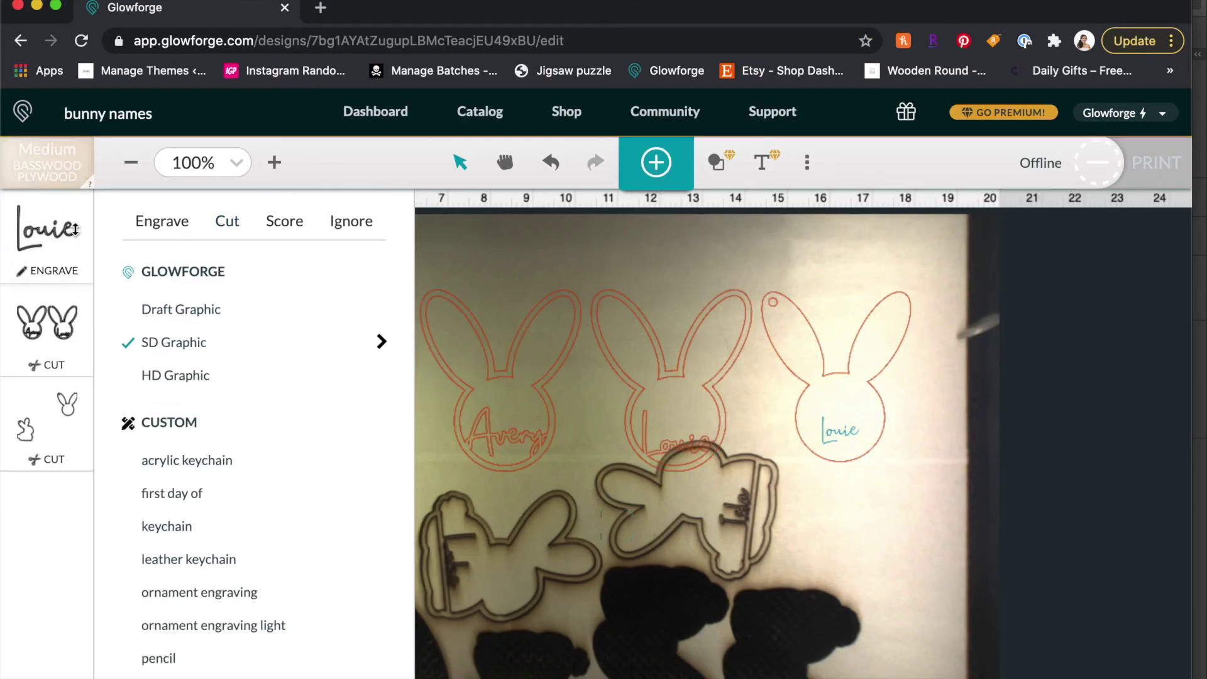
scroll(318, 424, "down", 2)
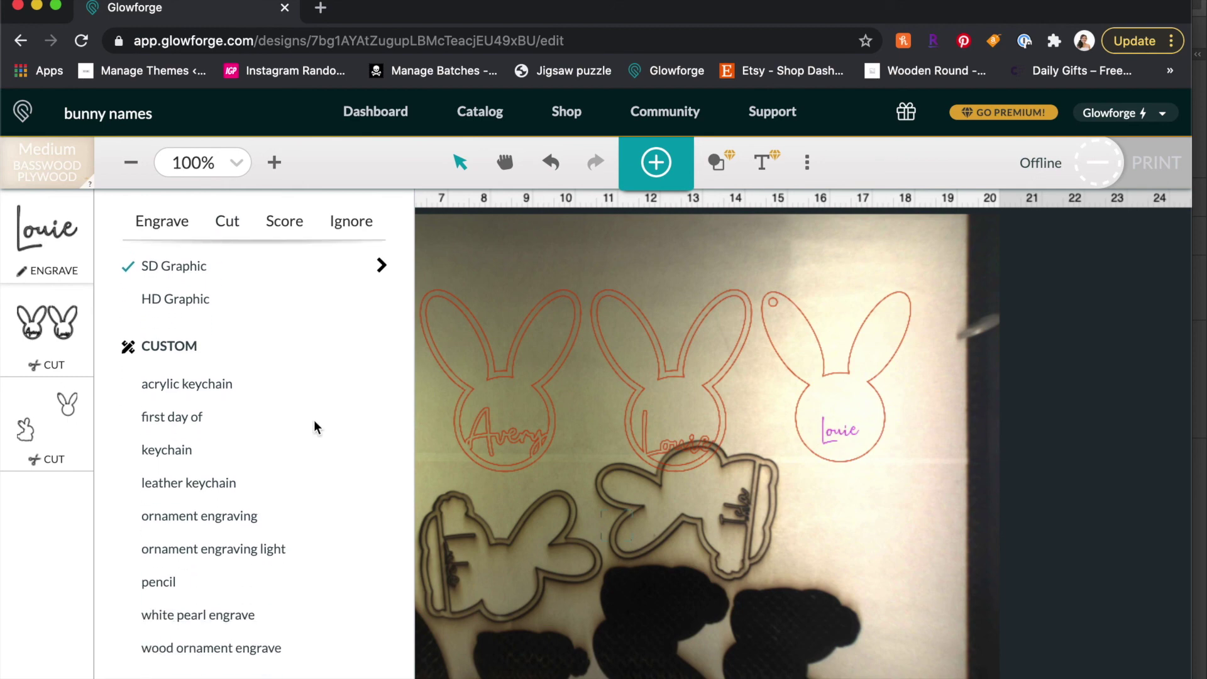
left_click(217, 645)
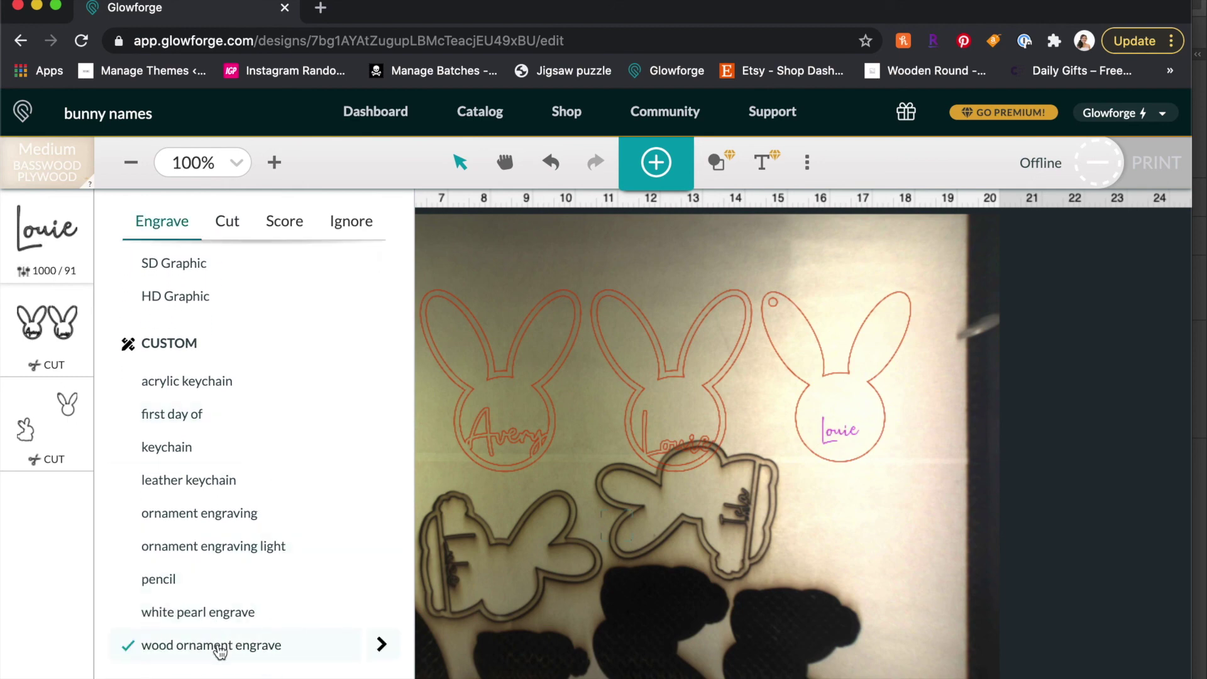
left_click(380, 645)
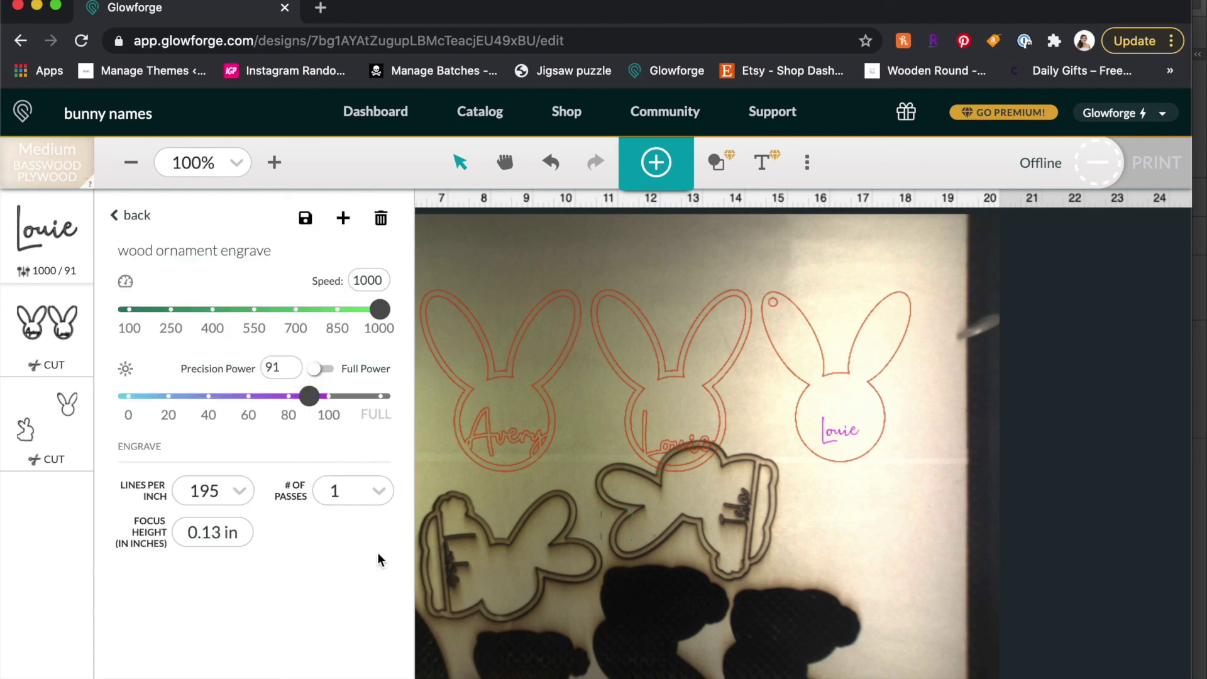